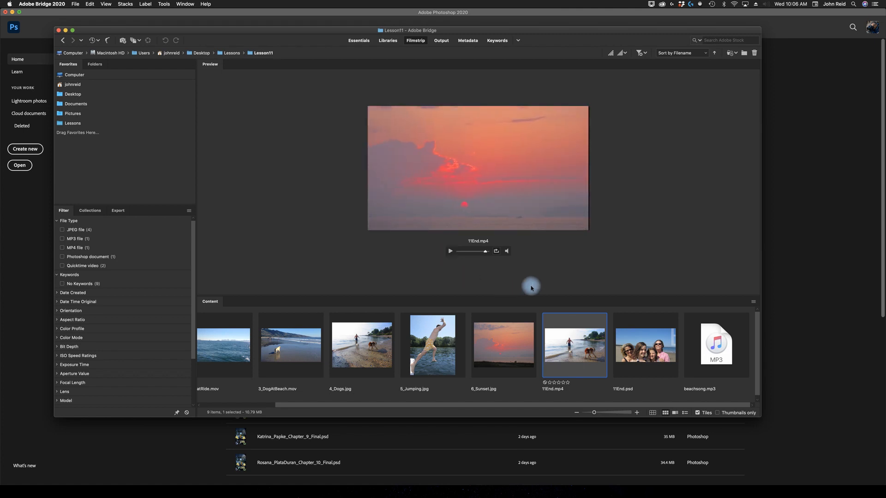
Preview the finished project file 11End.psd in the Lesson11 folder and open it in Photoshop.
left_click(651, 361)
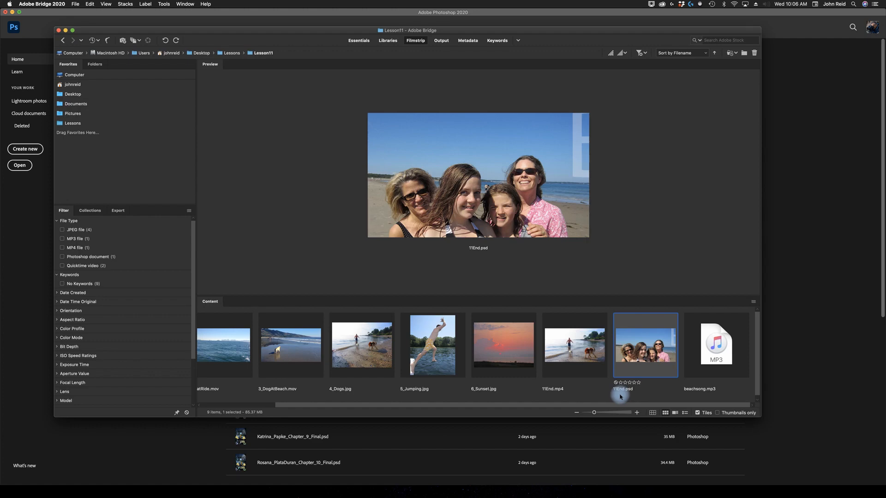
double_click(646, 353)
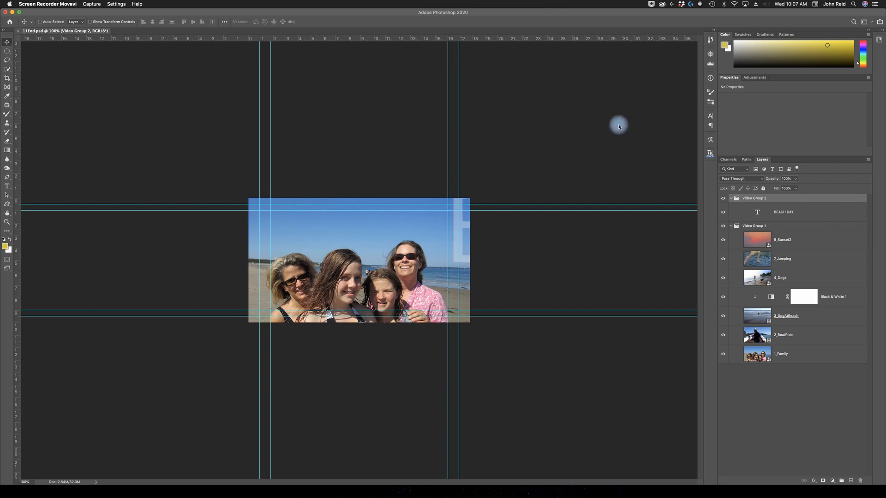
left_click(581, 89)
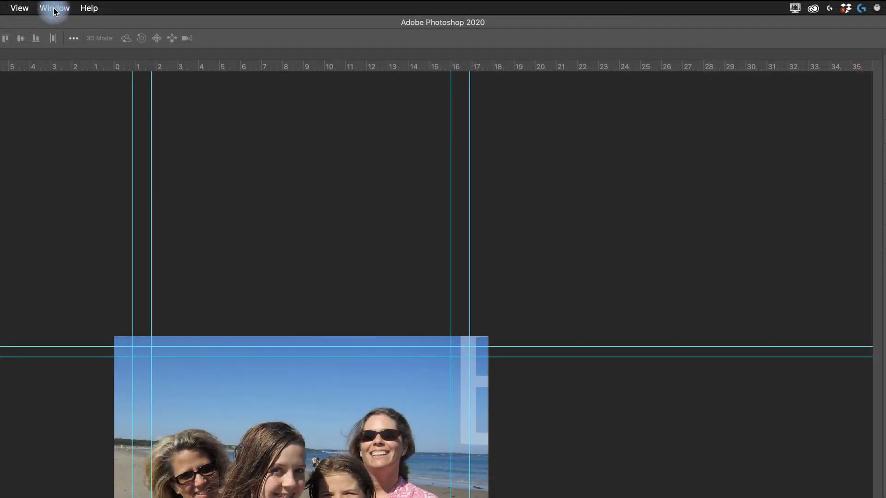
Display the Timeline, enlarge its area to reveal all tracks, and magnify the clips in it.
left_click(54, 9)
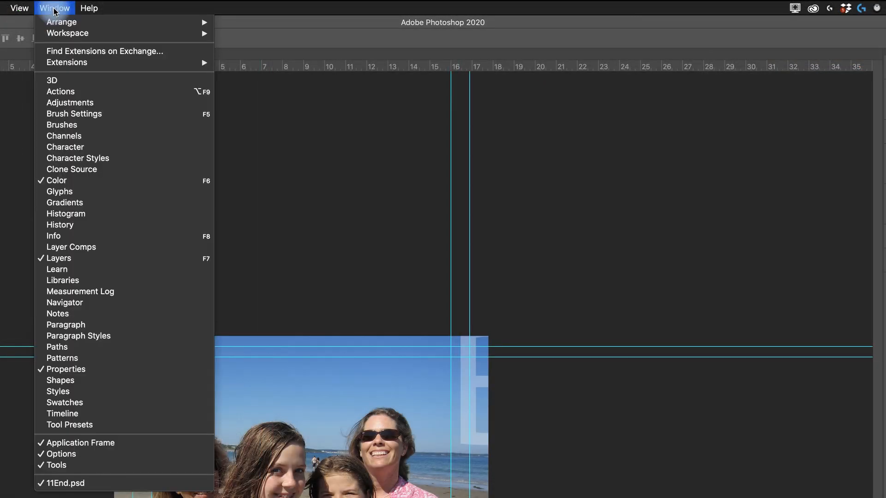
left_click(59, 414)
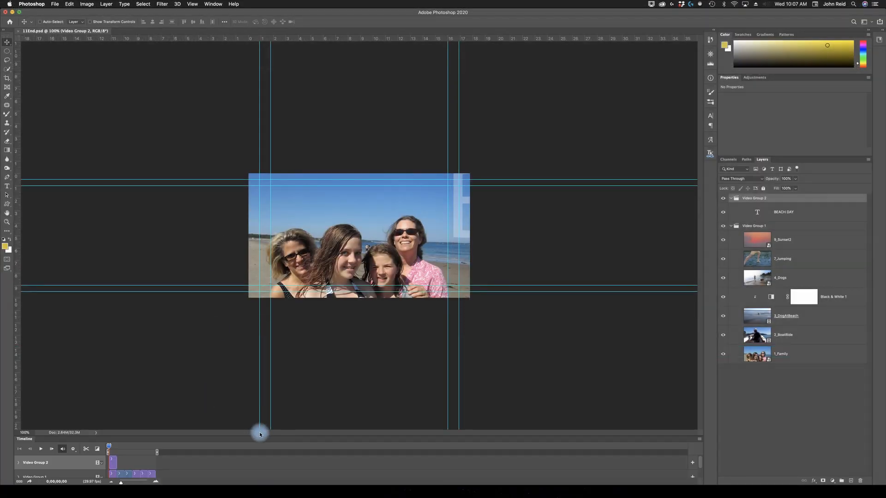
left_click_drag(263, 436, 259, 344)
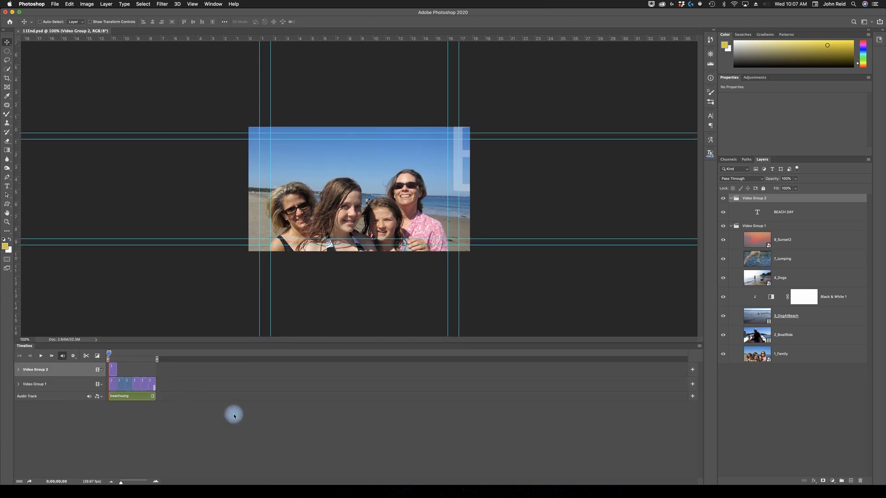
left_click(158, 483)
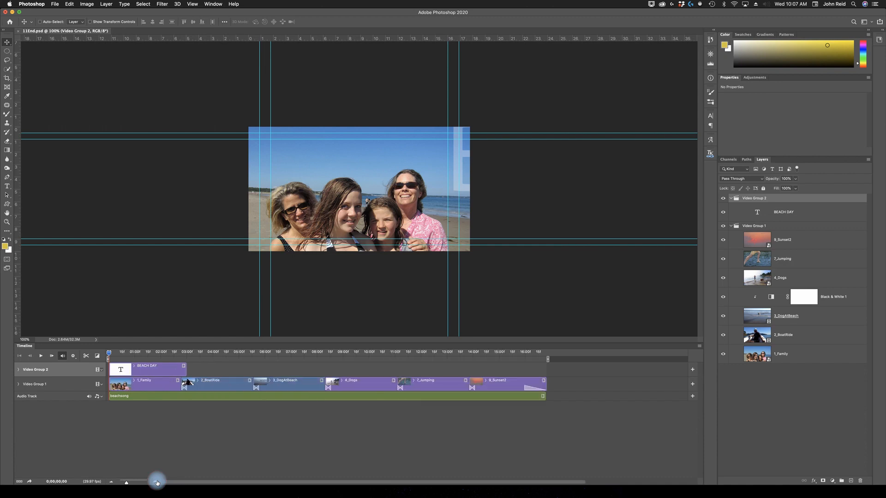
left_click(158, 483)
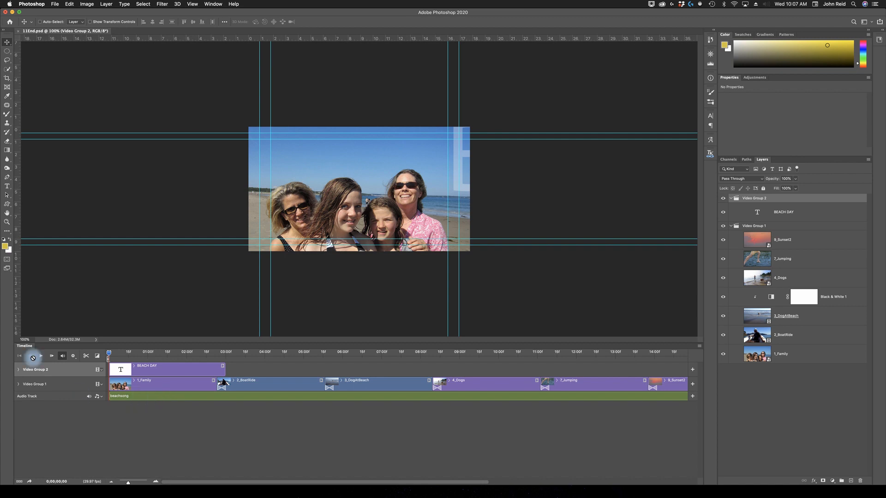
Play the start of the video and scrub the playhead between the 1_Family and 2_BoatRide clips.
left_click(40, 358)
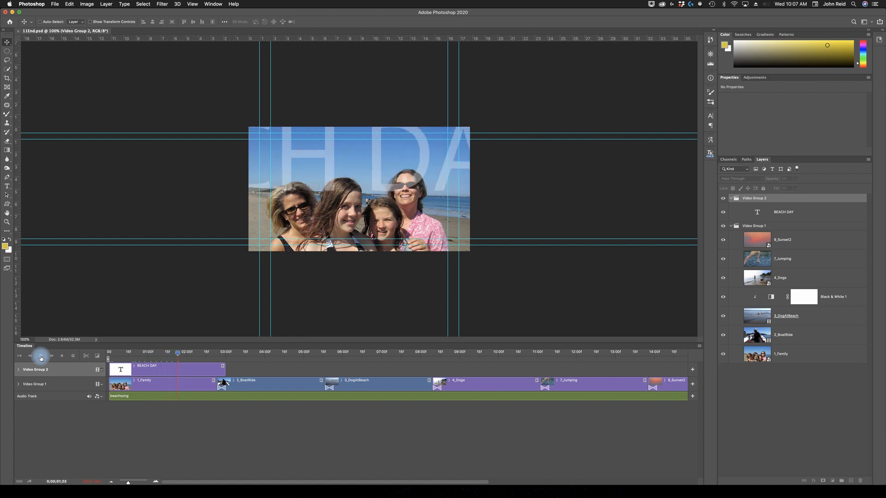
left_click(41, 358)
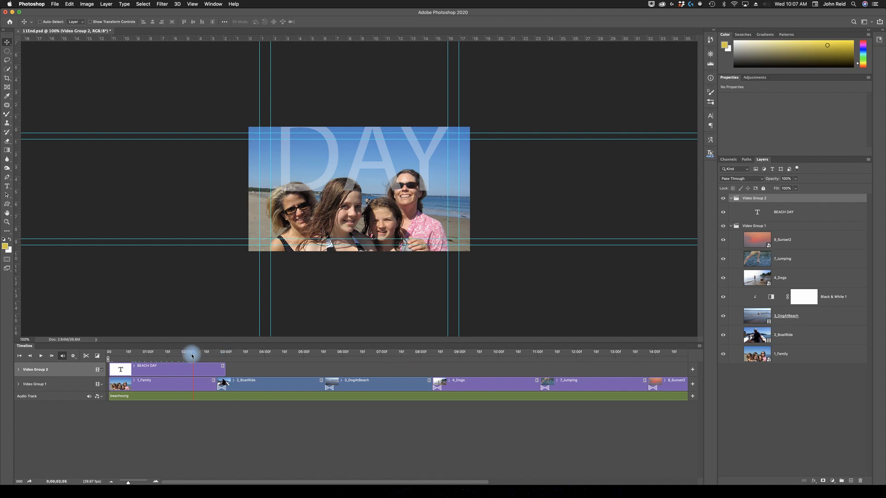
left_click_drag(193, 355, 258, 359)
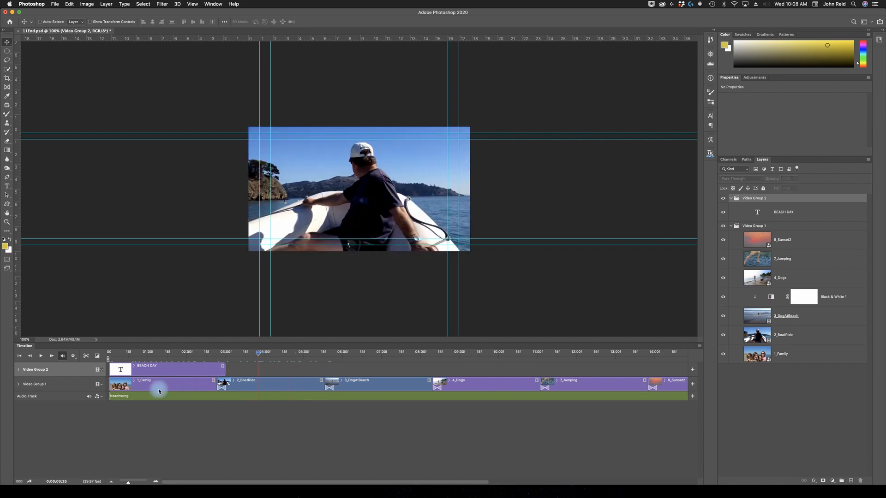
left_click(164, 363)
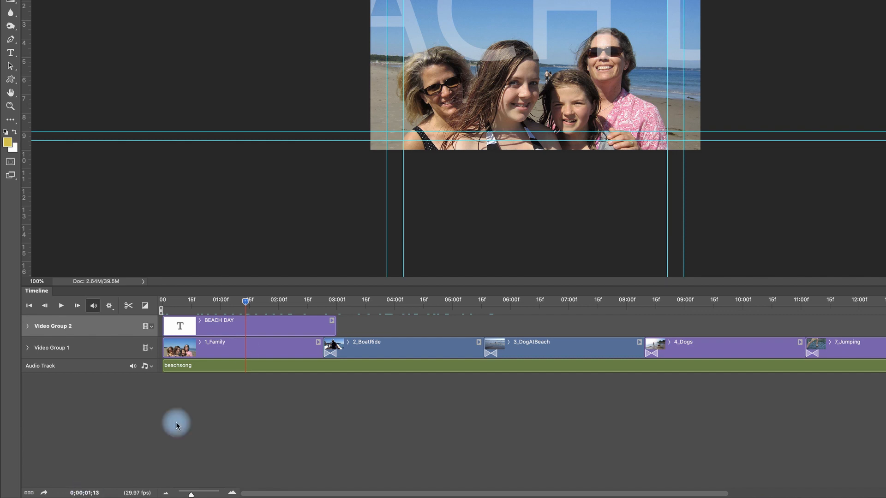
left_click_drag(249, 301, 381, 300)
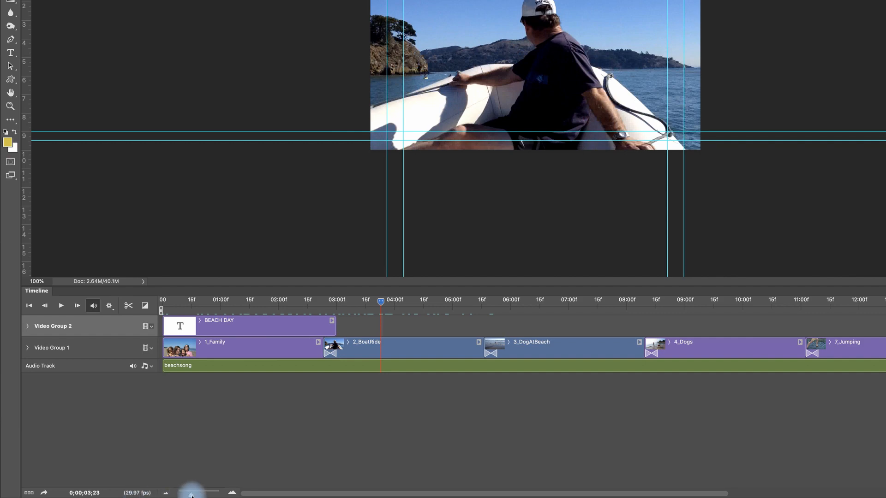
Magnify the timeline clips around the playhead, then reduce the magnification until the whole sequence fits.
left_click_drag(191, 495, 200, 496)
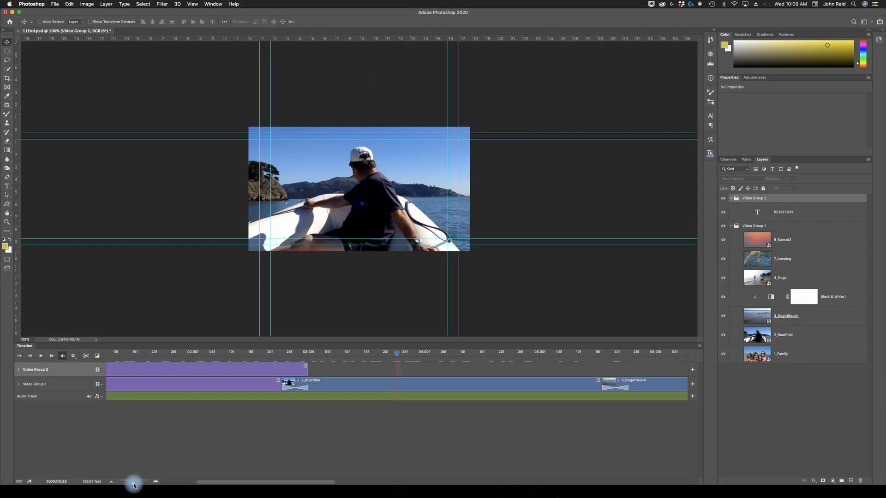
left_click(111, 482)
left_click(111, 482)
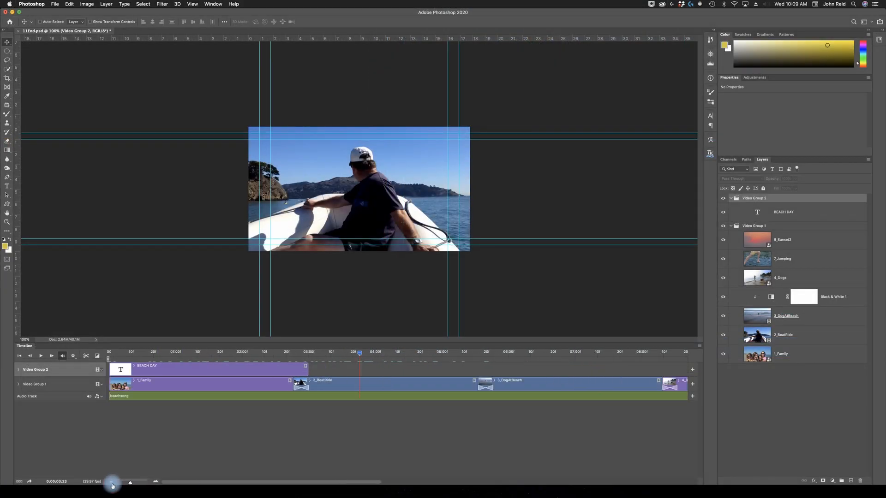
left_click(111, 482)
left_click(111, 482)
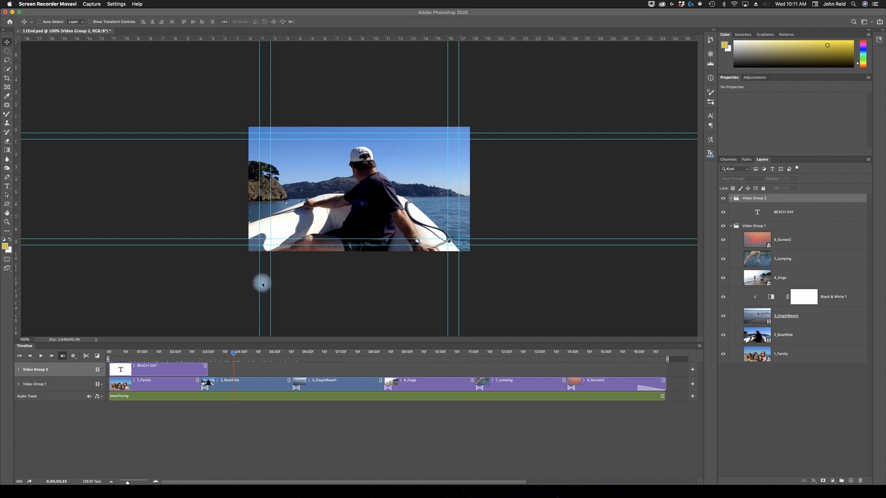
Close 11End.psd without saving the changes.
left_click(18, 33)
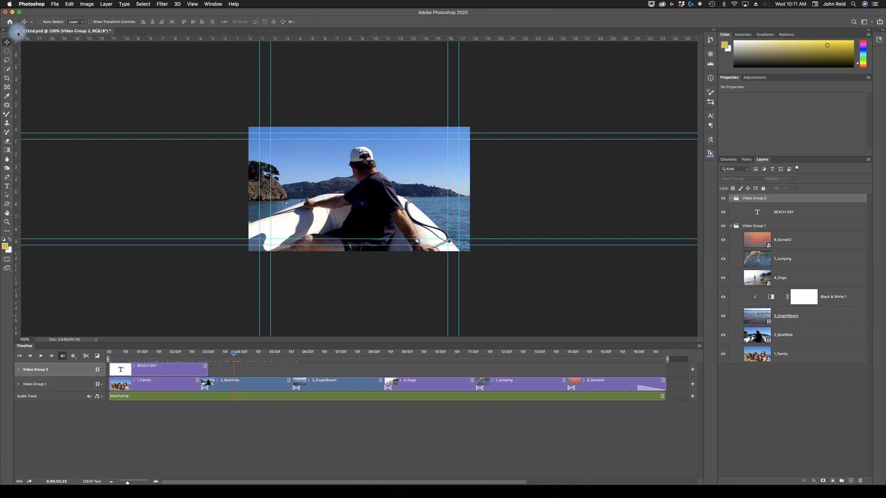
left_click(18, 33)
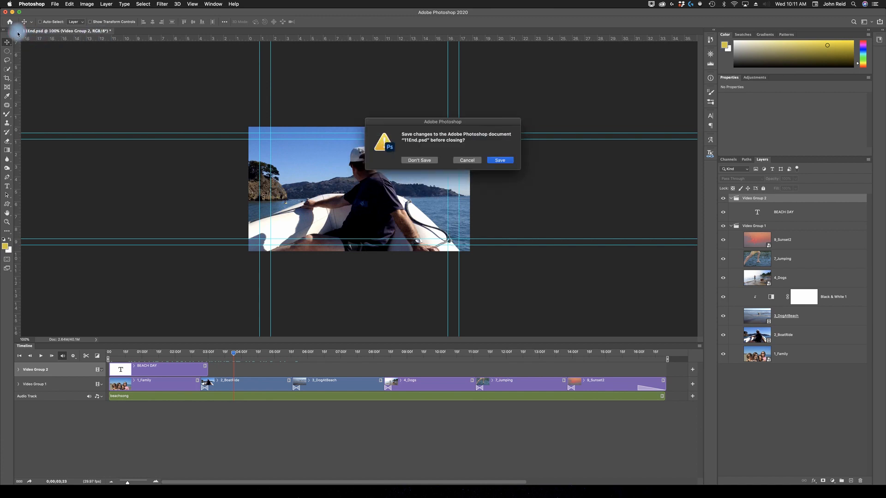
left_click(419, 161)
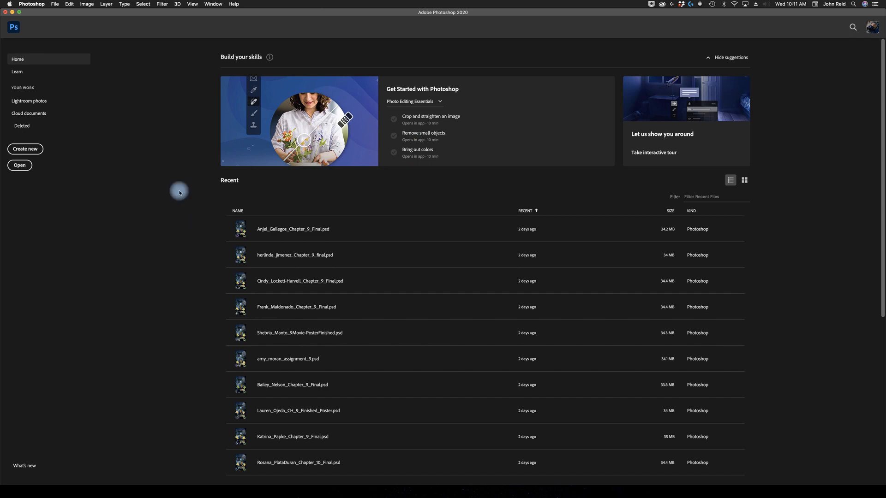
Create a new film and video document from the HDV/HDTV 720p preset, 1280 x 720 px at 72 ppi.
left_click(26, 149)
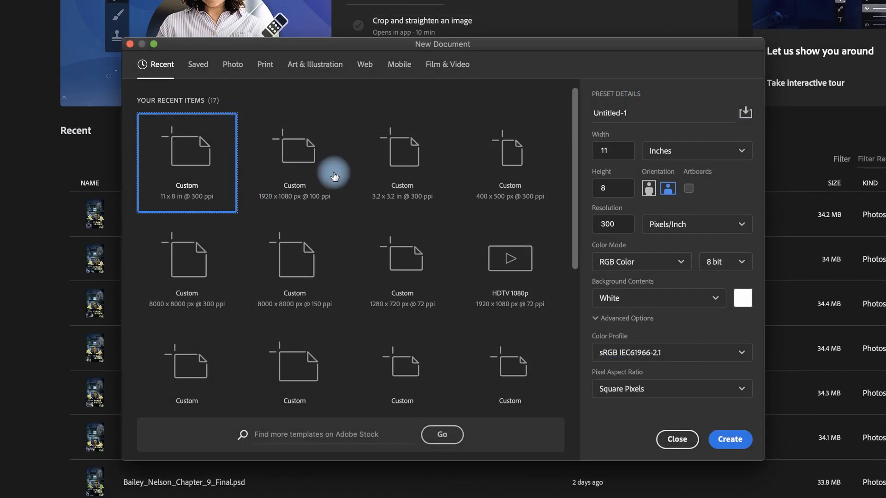
left_click(446, 67)
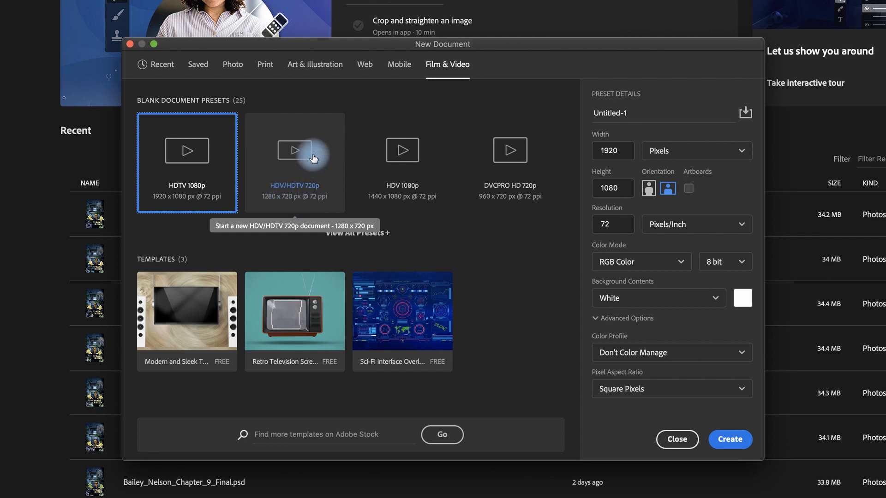
left_click(295, 160)
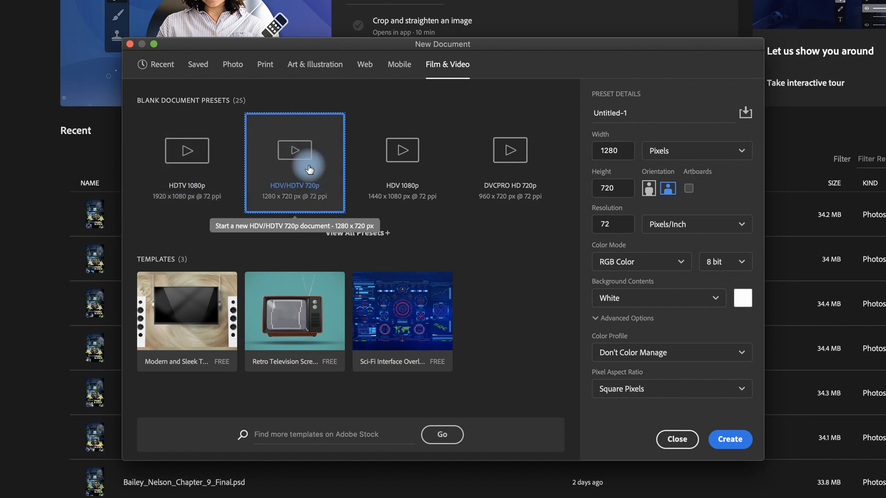
left_click(734, 441)
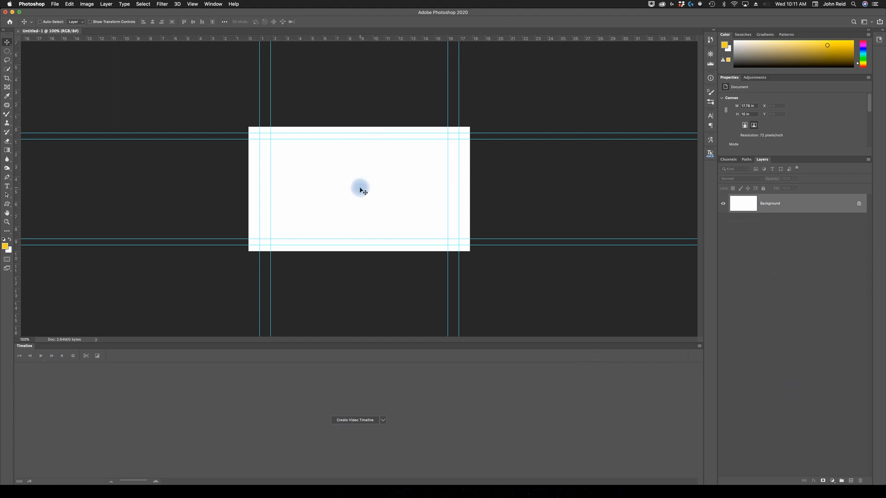
Save the new document as Working-1.jpg in the Lessons/Lesson11 folder on the Desktop, in JPEG format at quality 8.
left_click(54, 5)
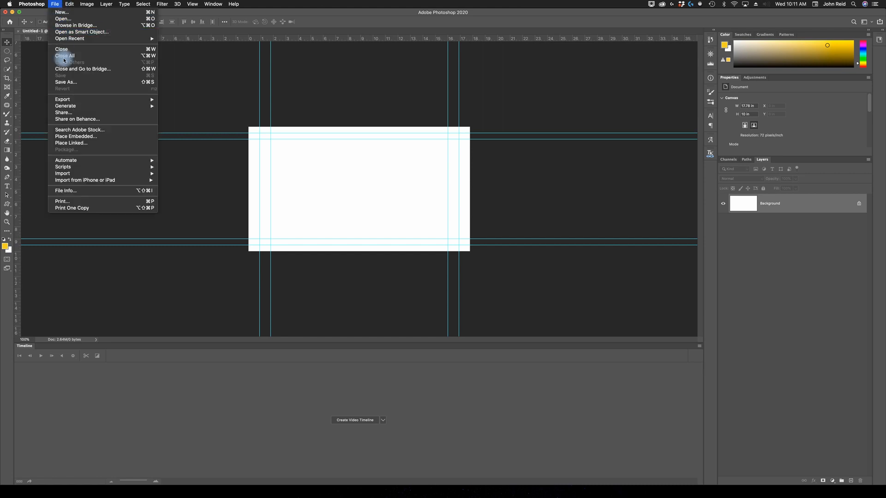
left_click(66, 82)
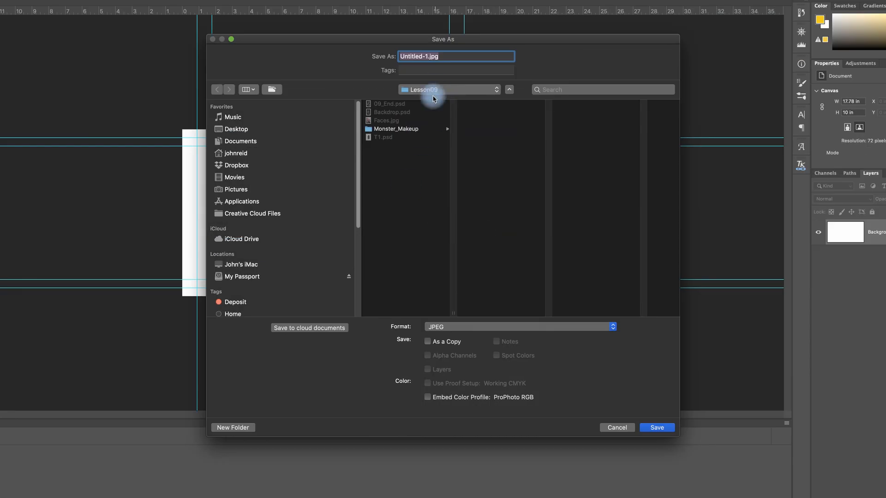
left_click(494, 88)
left_click(425, 100)
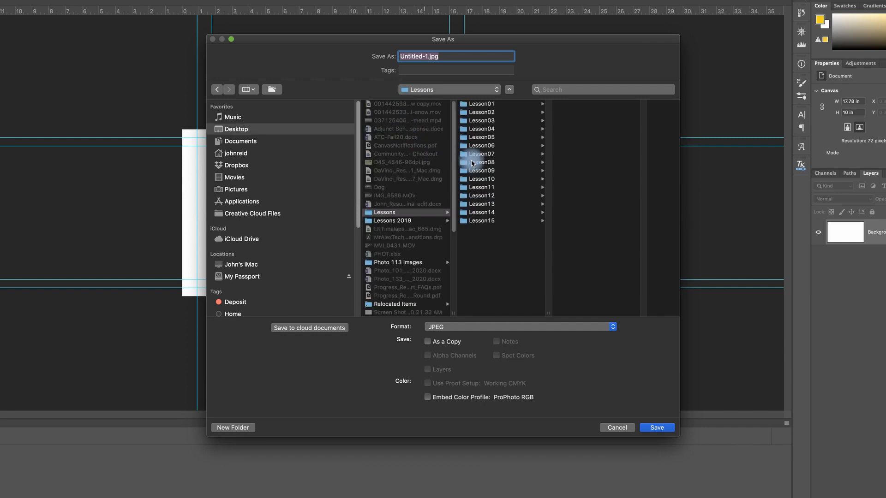
left_click(491, 187)
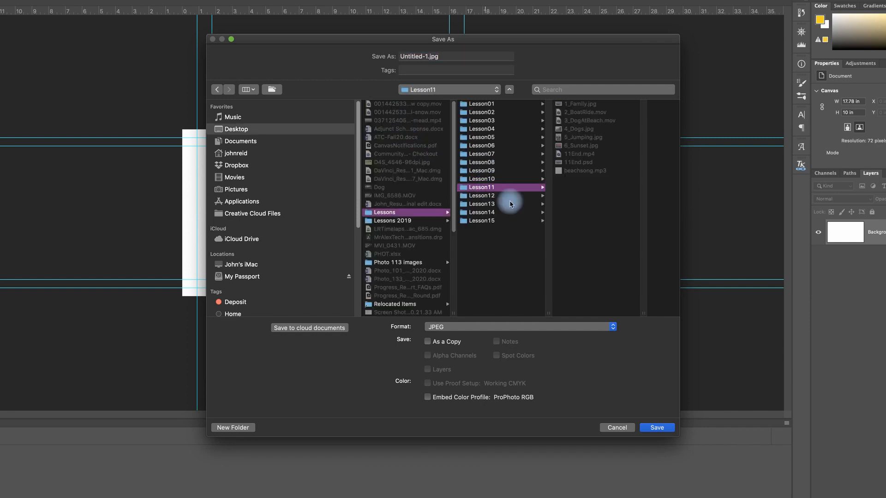
left_click(416, 56)
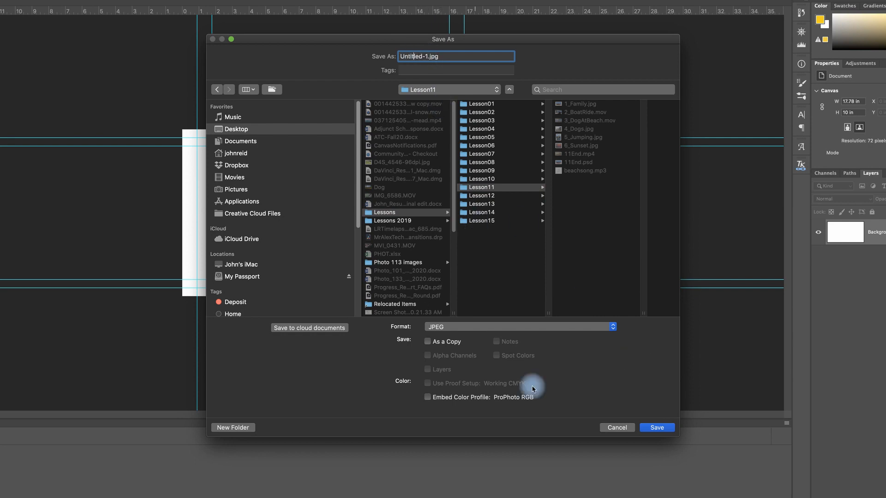
left_click_drag(422, 56, 393, 58)
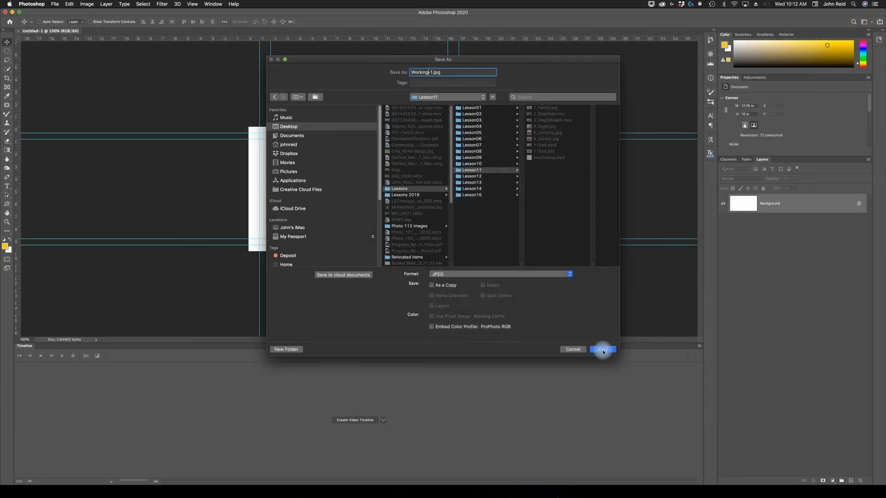
left_click(603, 350)
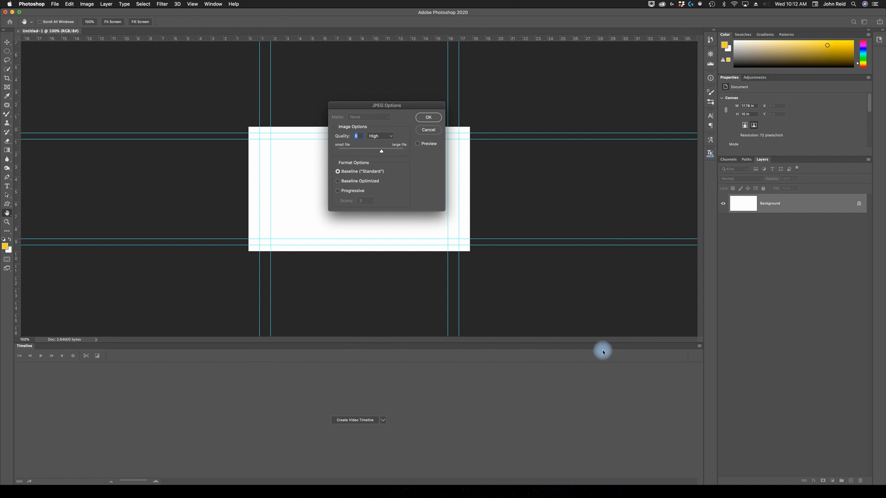
left_click(426, 119)
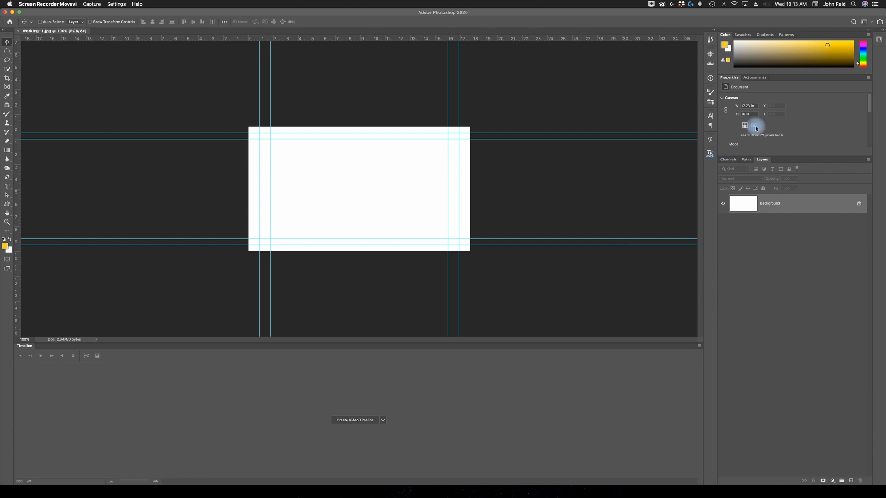
Switch to the Motion workspace and check that the Timeline is enabled among the displayed windows.
left_click(873, 23)
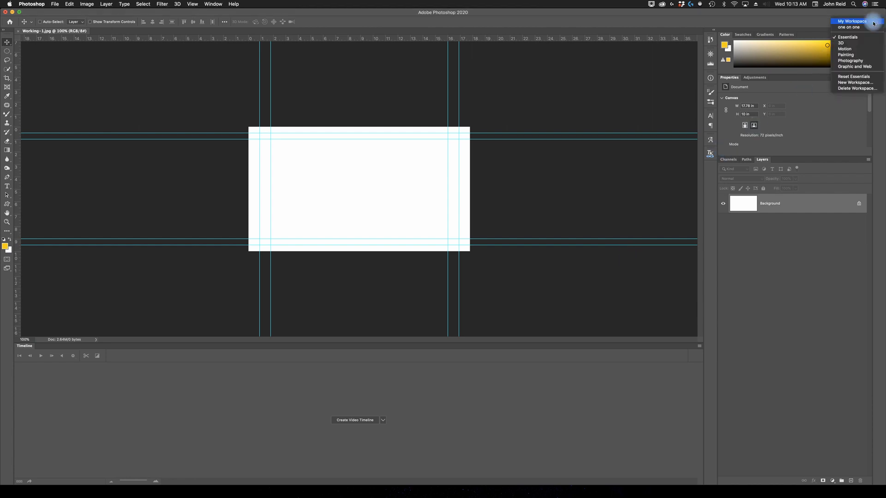
left_click(844, 50)
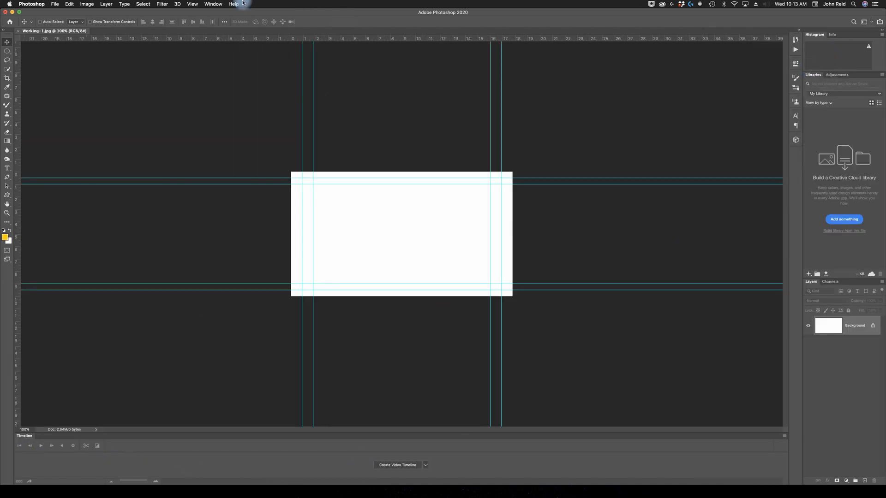
left_click(213, 5)
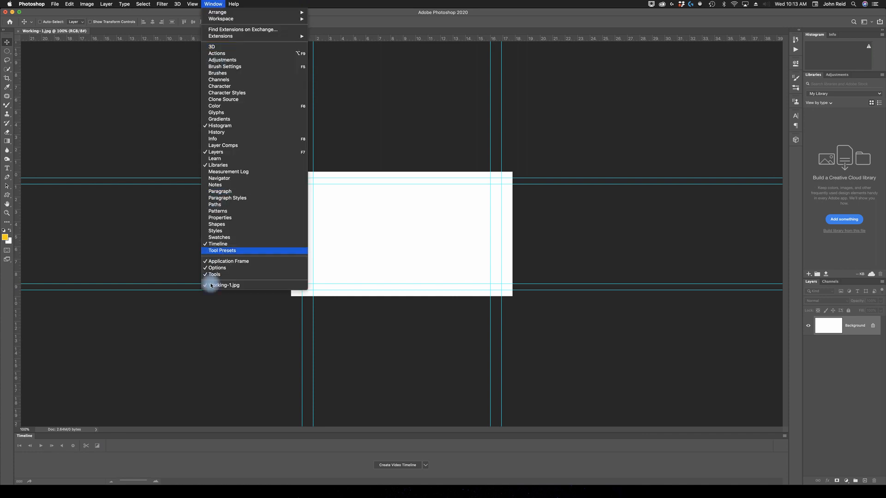
left_click(467, 465)
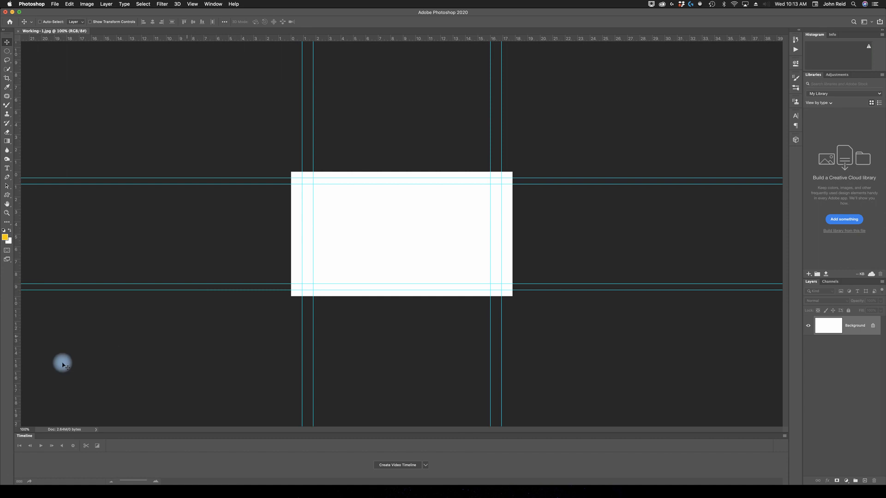
Enlarge the Timeline panel and fit the whole canvas into the remaining document window.
left_click(6, 213)
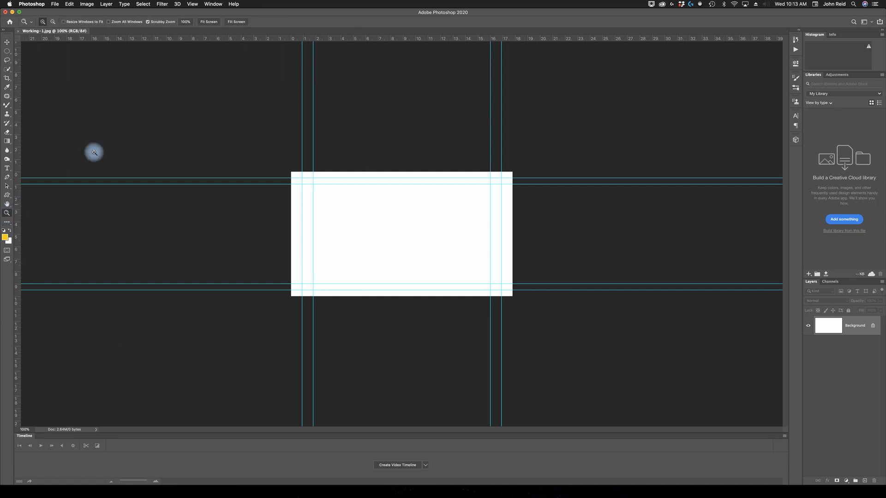
left_click(209, 24)
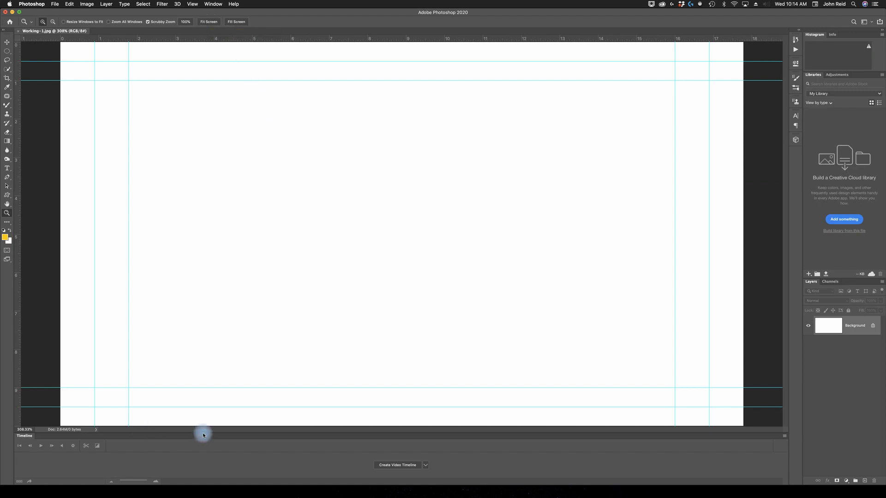
left_click_drag(206, 426, 204, 364)
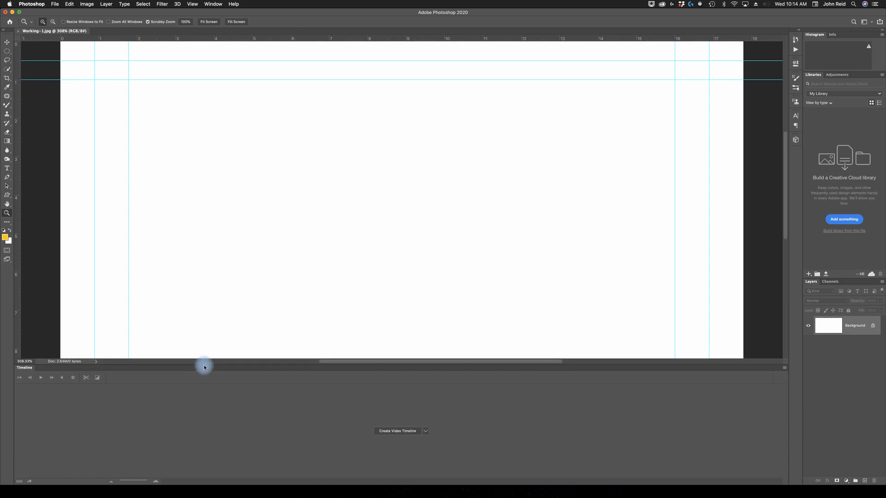
left_click(207, 22)
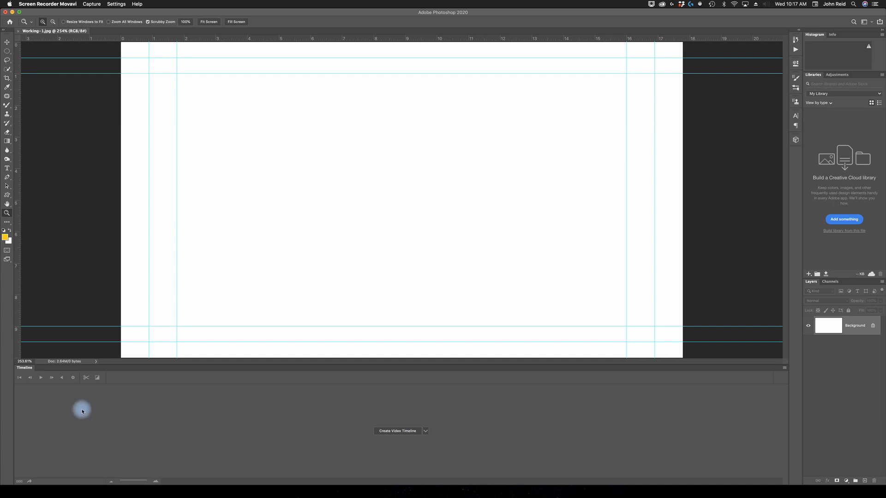
Add a new blank video layer to the document.
left_click(97, 246)
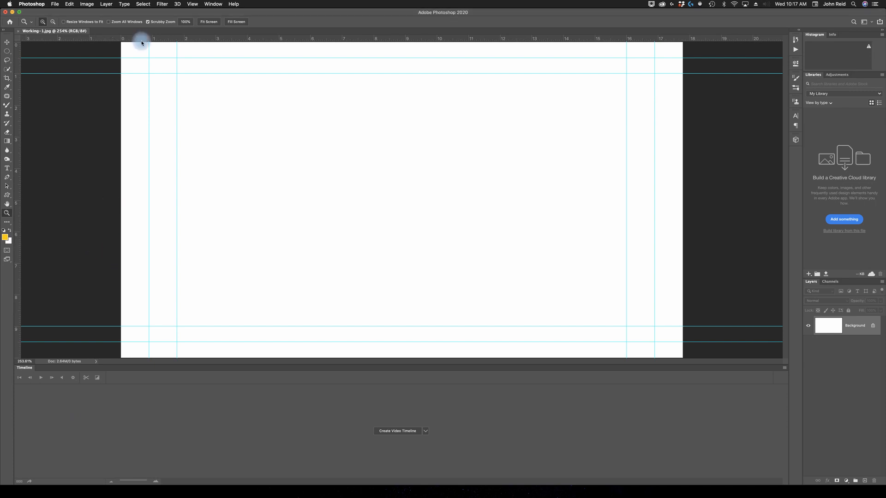
left_click(106, 4)
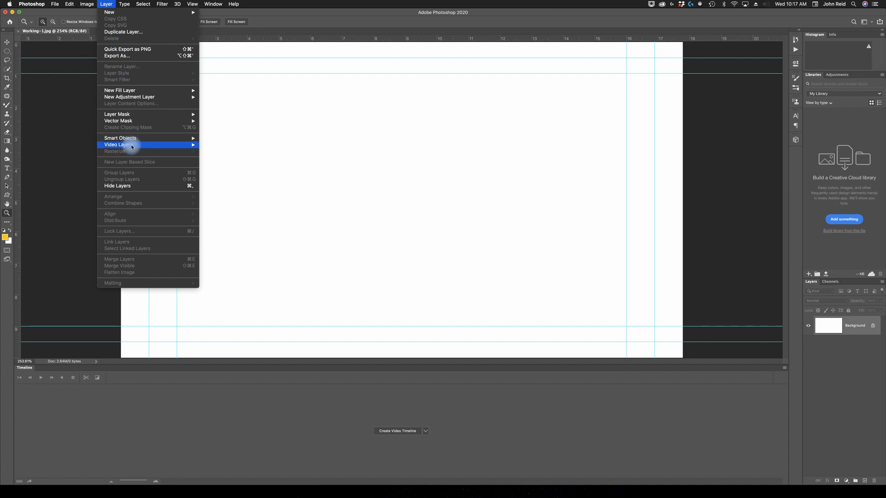
mouse_move(132, 146)
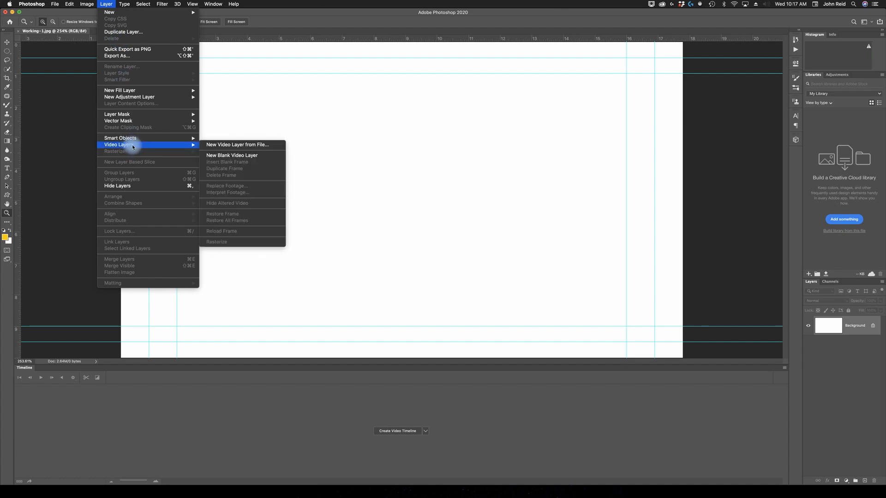
left_click(245, 155)
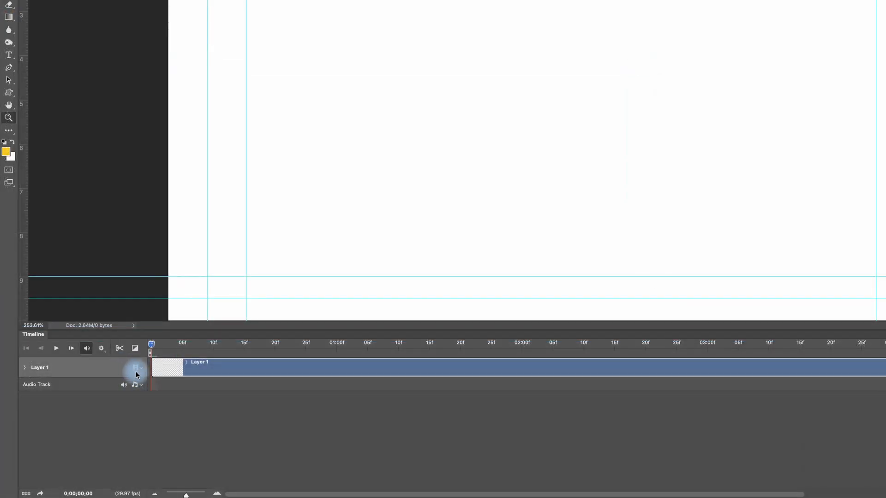
Add the six media files from 1_Family.jpg through 6_Sunset.jpg in the Lesson11 folder to the Layer 1 video track.
left_click(144, 369)
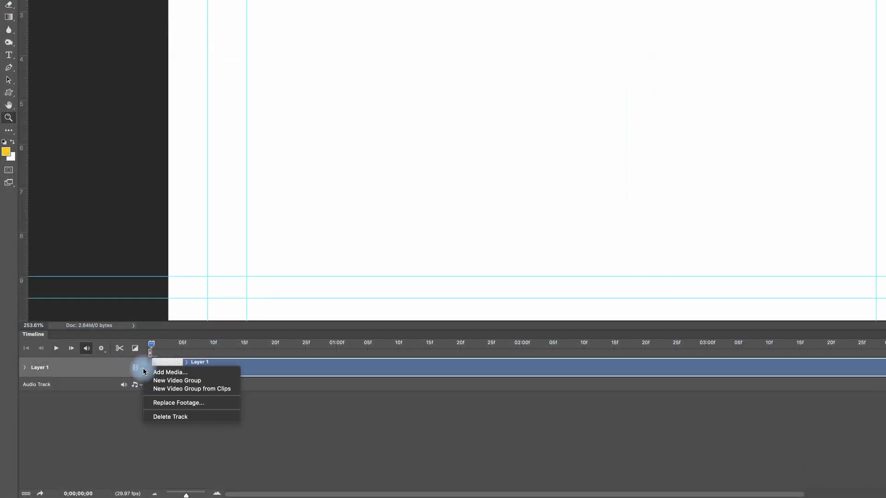
left_click(168, 374)
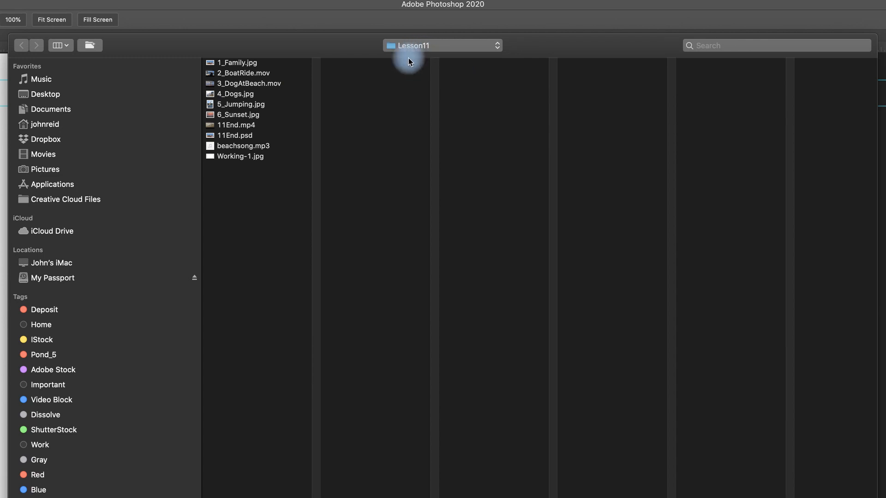
left_click(241, 64)
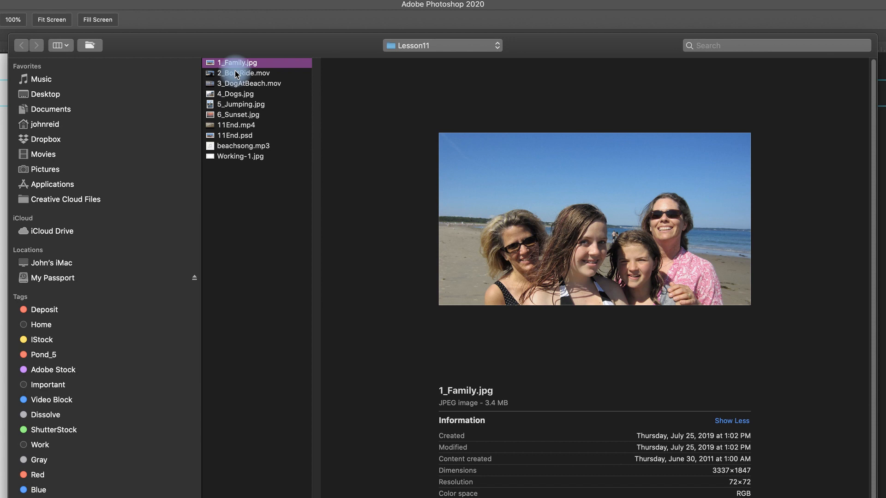
left_click(226, 116, "shift")
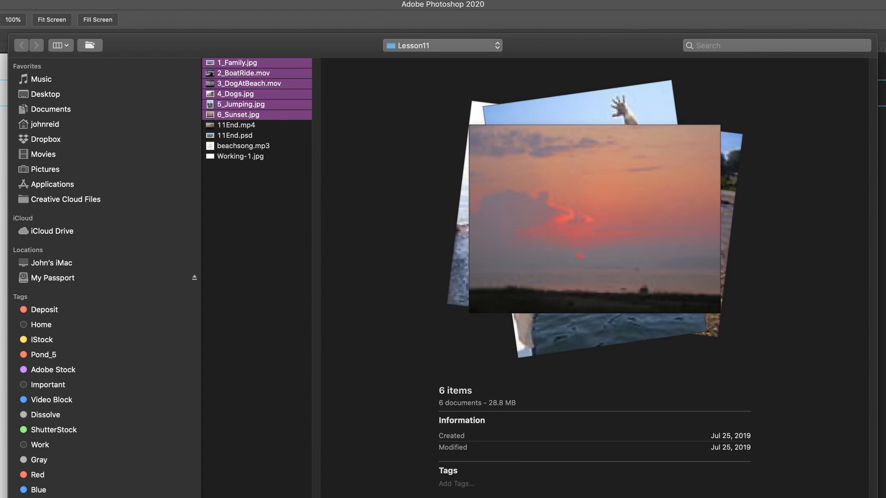
left_click(687, 426)
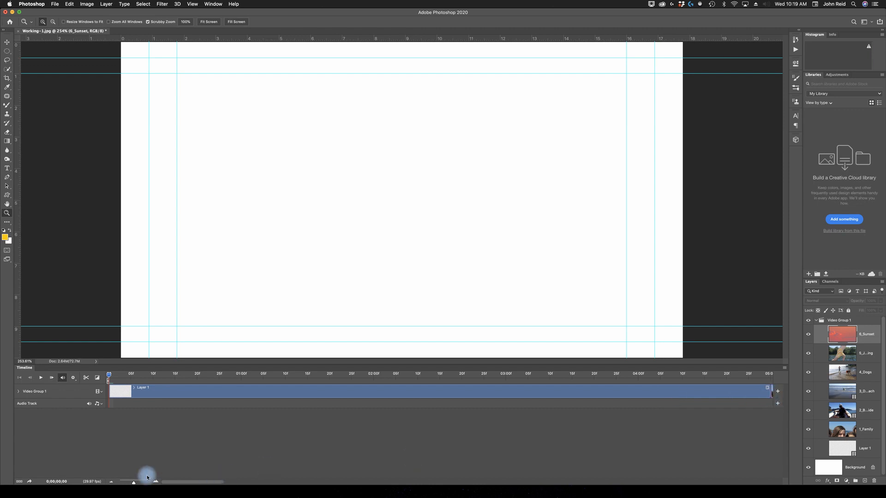
Review the imported clip sequence, scrubbing the playhead into the 1_Family clip and back over the blank Layer 1 clip.
left_click_drag(134, 483, 132, 483)
left_click(111, 483)
left_click(110, 482)
left_click(110, 482)
left_click(110, 482)
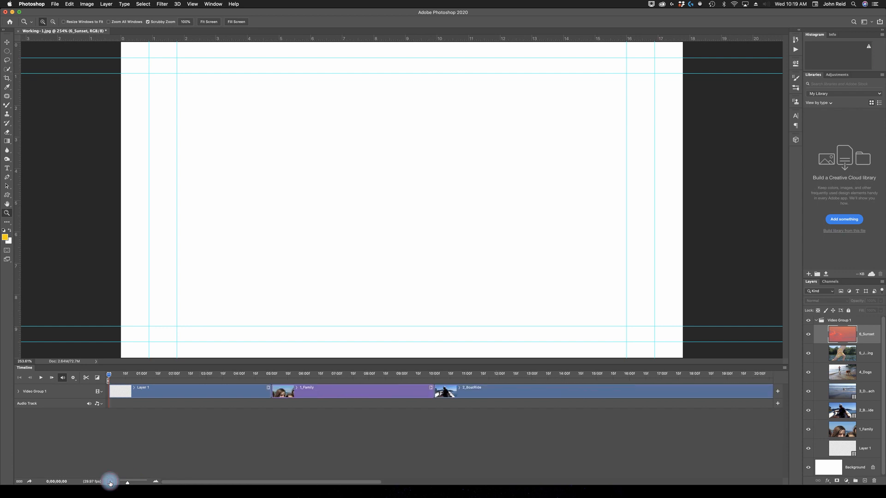
left_click(109, 483)
left_click(110, 483)
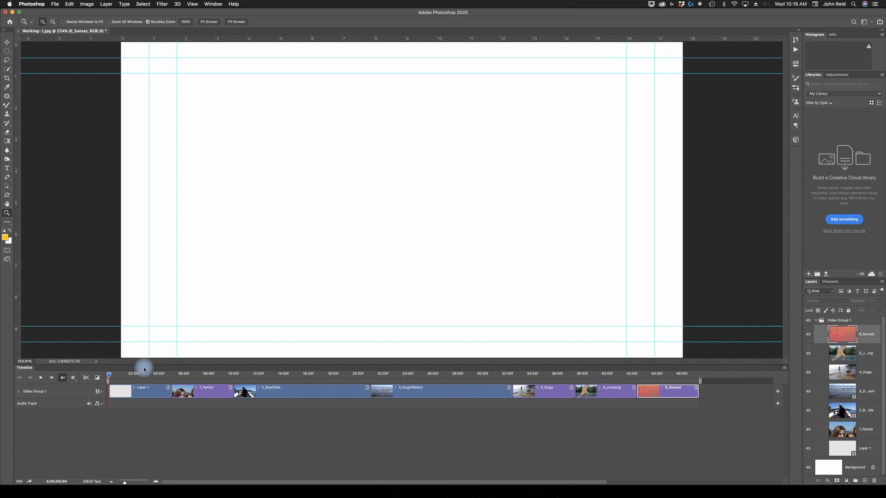
left_click_drag(111, 377, 198, 380)
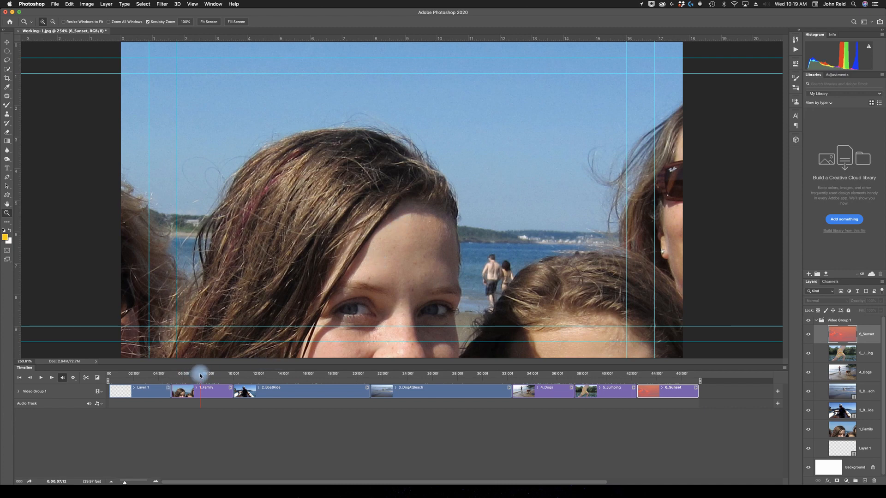
left_click_drag(201, 376, 135, 379)
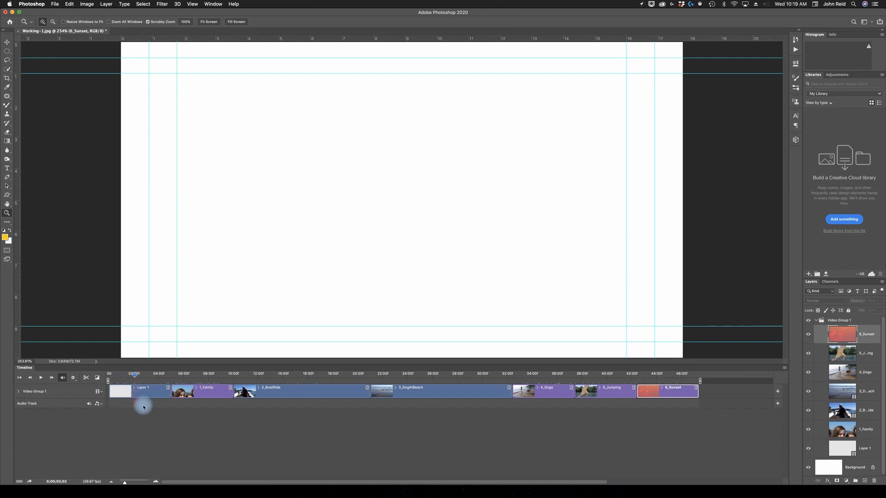
Make the Layers panel taller and wider to show all the layers and full clip names in the expanded Video Group 1.
left_click(146, 390)
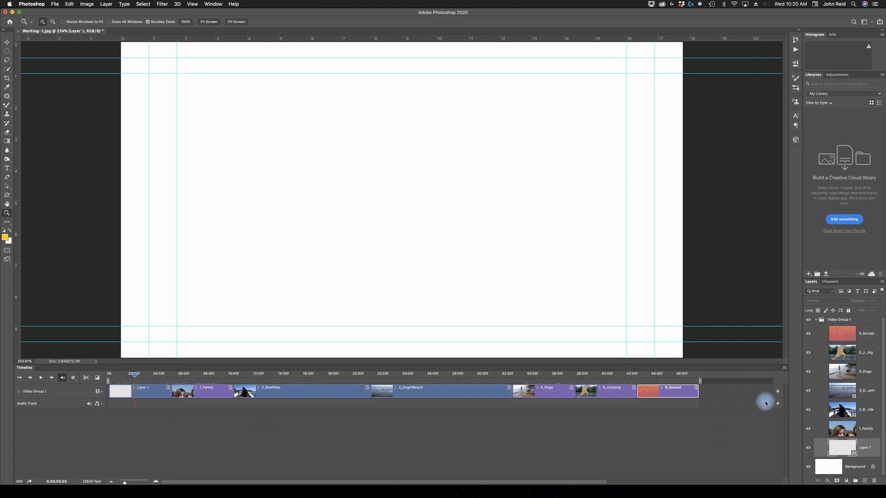
left_click(816, 321)
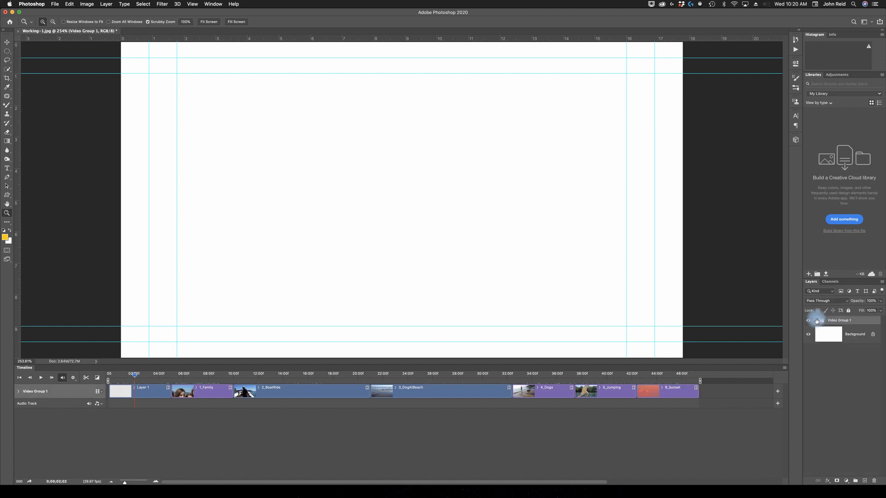
left_click(817, 321)
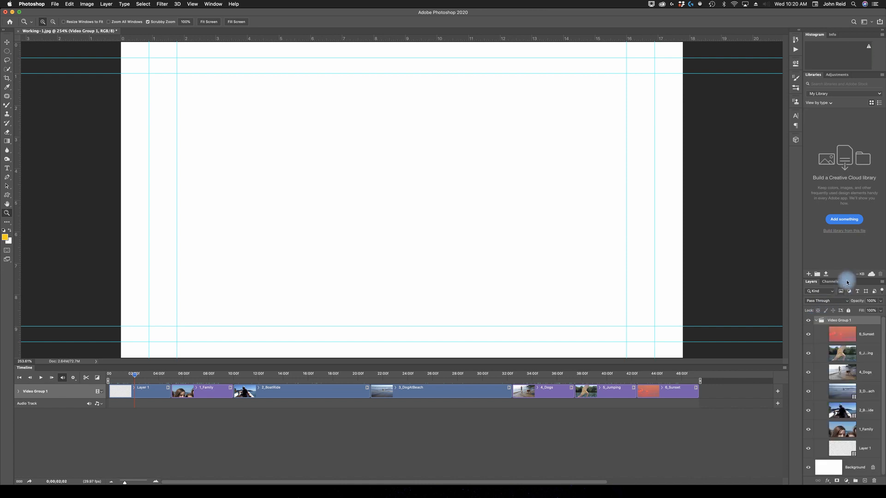
left_click_drag(847, 278, 847, 158)
left_click_drag(801, 259, 775, 259)
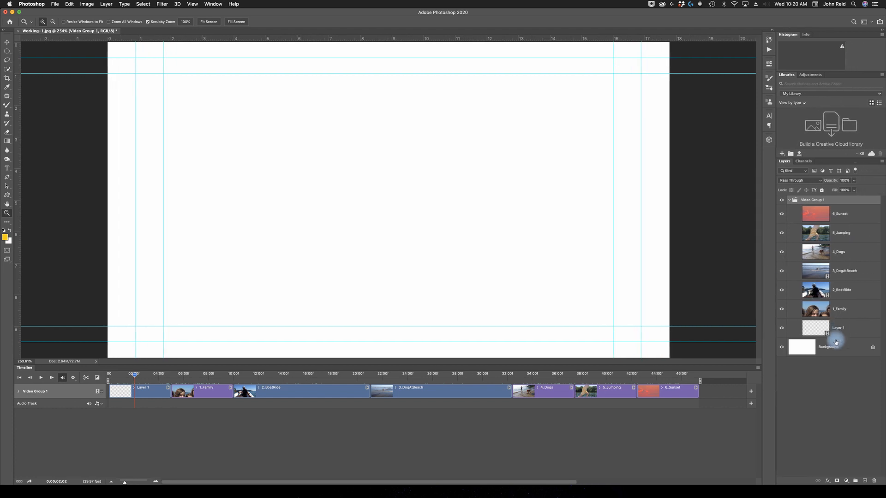
Delete the blank Layer 1 video layer from Video Group 1.
left_click(781, 328)
left_click(781, 328)
left_click(845, 329)
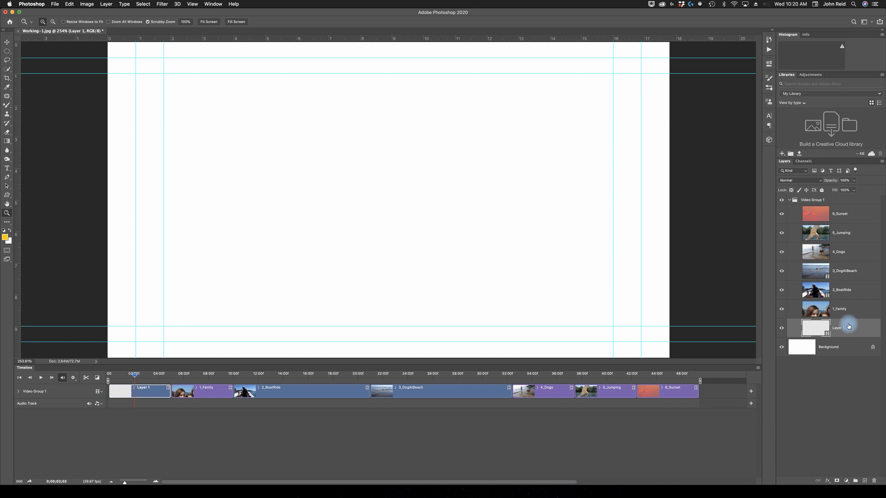
key("Delete")
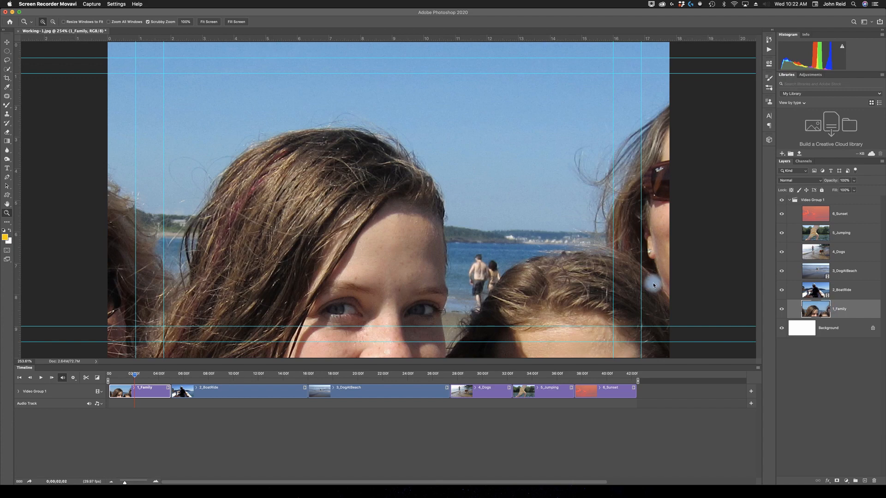
Save the project as Working-1.psd in Photoshop format with layers in the Lesson11 folder.
left_click(86, 194)
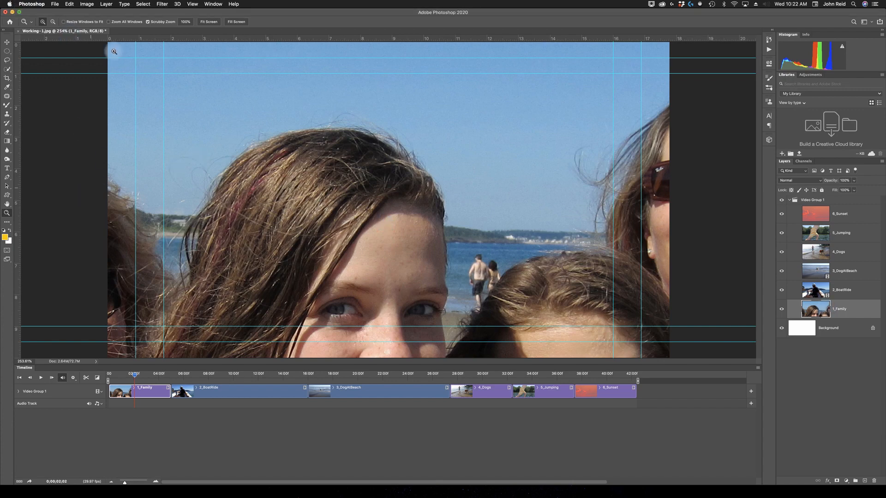
left_click(56, 4)
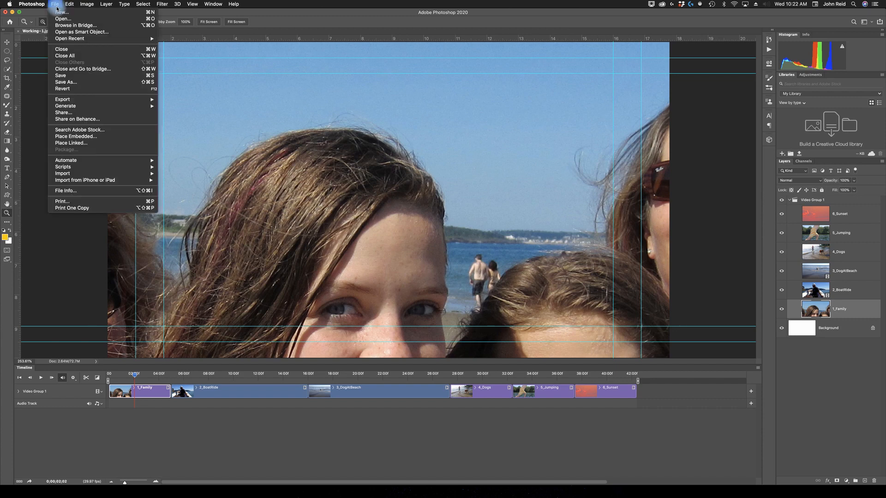
left_click(65, 76)
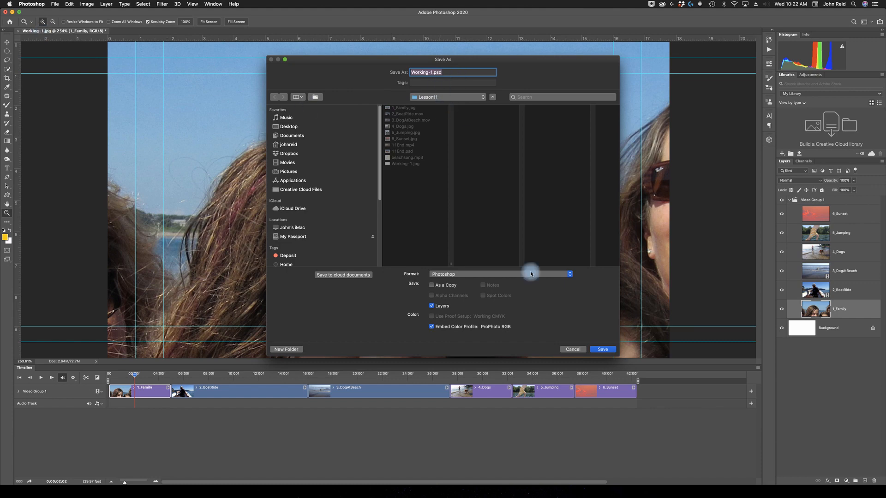
left_click(602, 349)
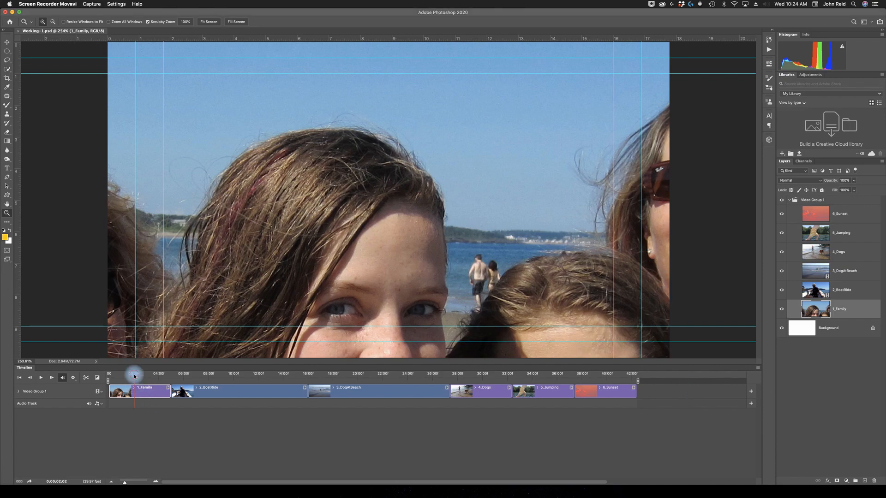
Scrub the playhead through the timeline to preview the clips, examining the 3_DogAtBeach footage back and forth.
left_click_drag(134, 376, 431, 376)
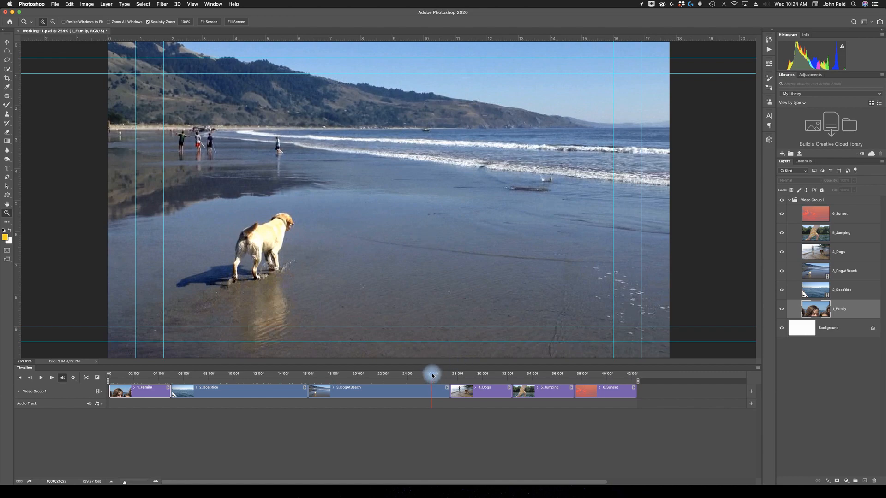
left_click_drag(433, 376, 348, 382)
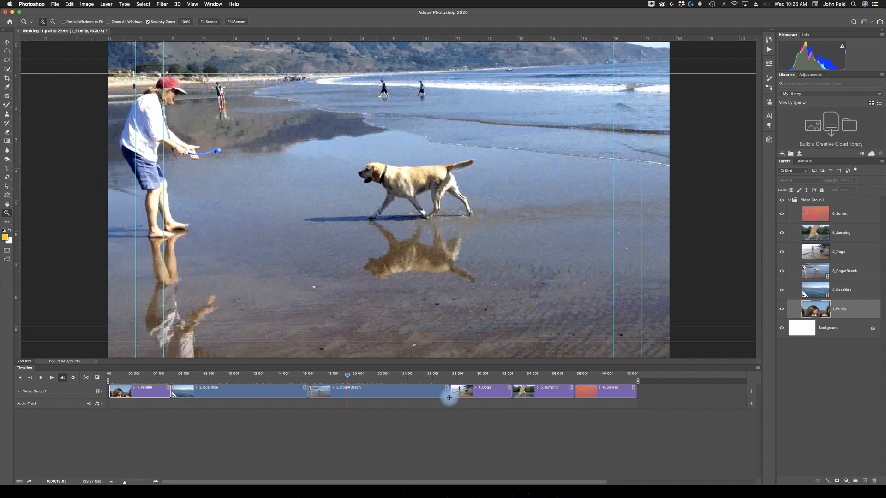
mouse_move(348, 375)
left_mouse_down()
mouse_move(437, 375)
mouse_move(314, 384)
mouse_move(341, 386)
left_mouse_up()
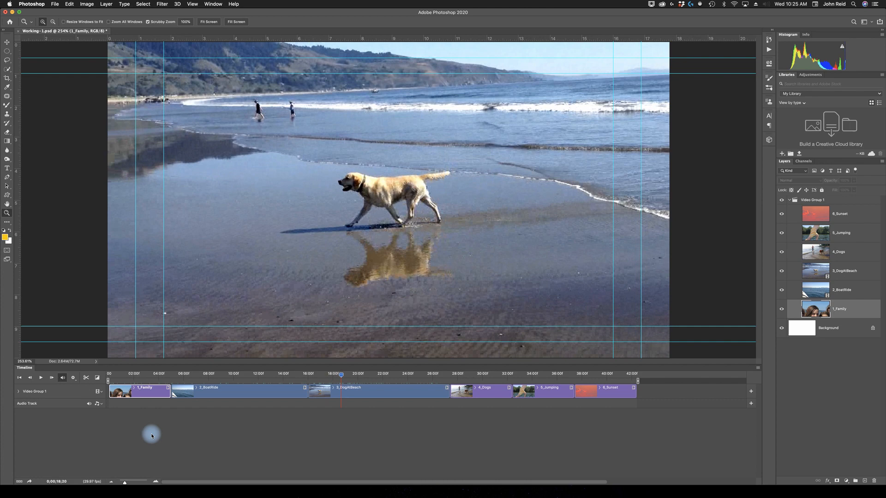
Trim the ends of the 1_Family and 2_BoatRide clips to 3 seconds each, ending at 03:00 and 06:00 on the timeline.
left_click(170, 392)
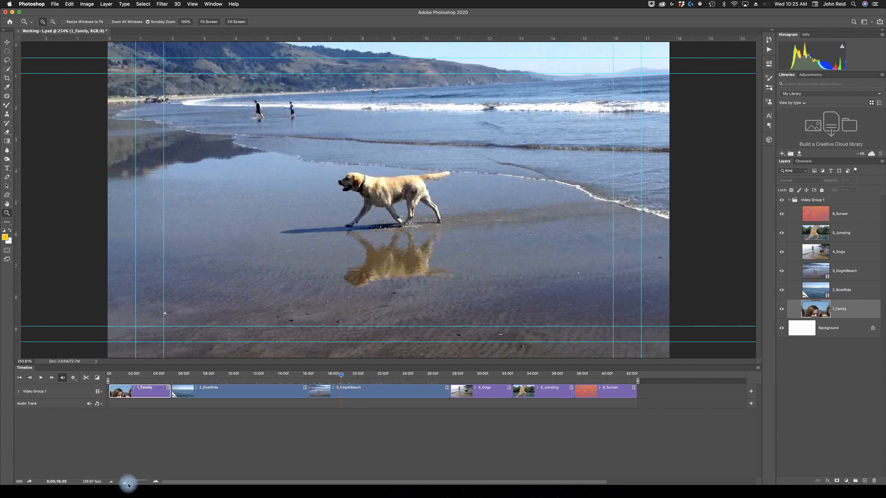
left_click(157, 484)
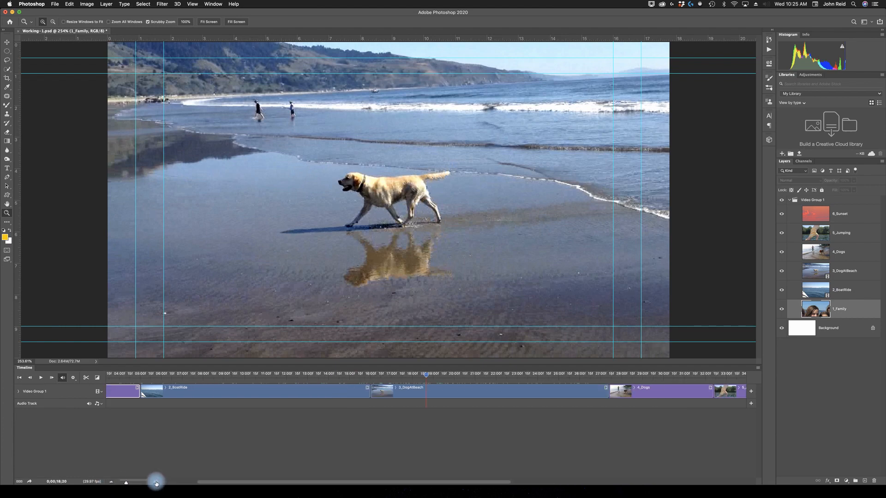
left_click(156, 483)
left_click_drag(283, 484, 164, 441)
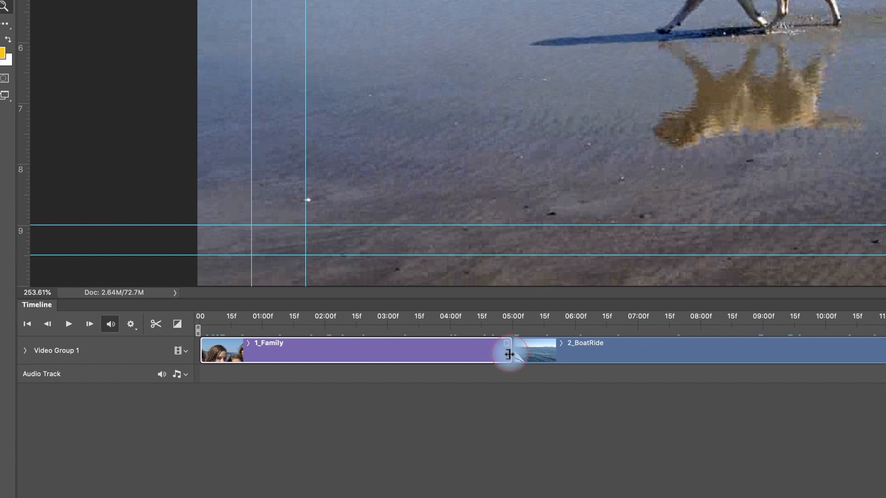
left_click_drag(509, 354, 386, 356)
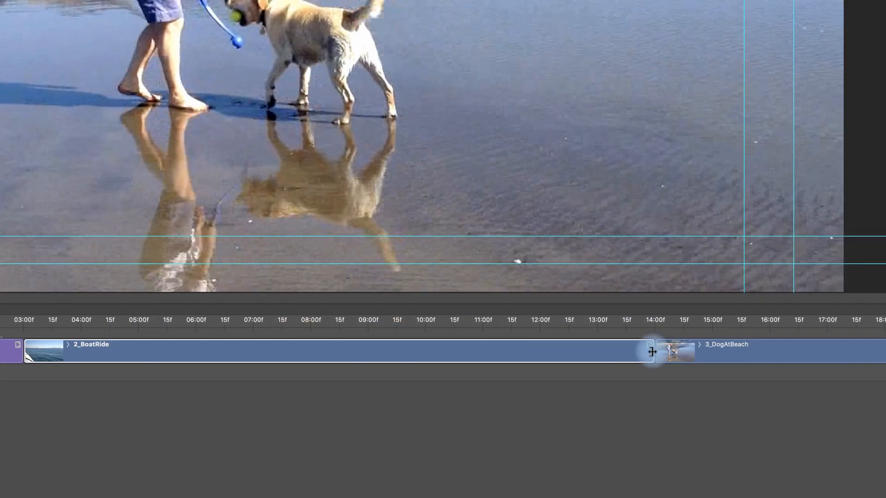
left_click_drag(652, 352, 195, 354)
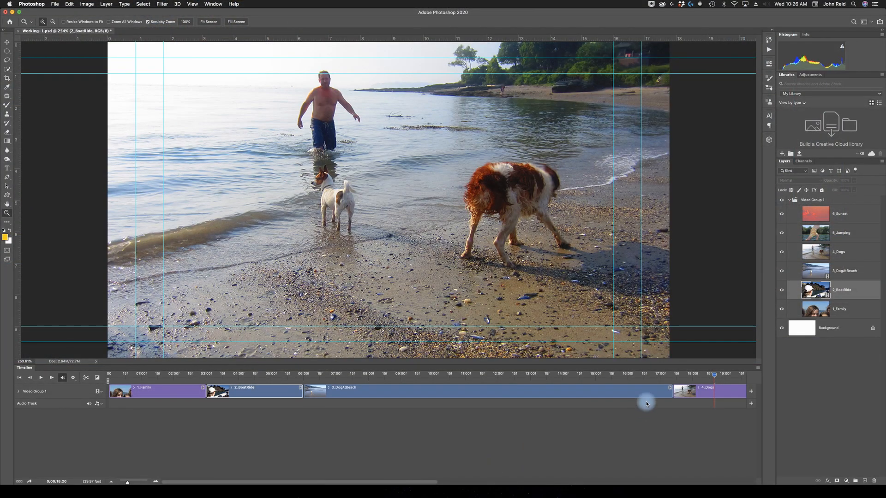
Trim the ends of the 3_DogAtBeach and 4_Dogs clips to 3 seconds each, ending near 09:00 and 12:00 on the timeline.
left_click(491, 396)
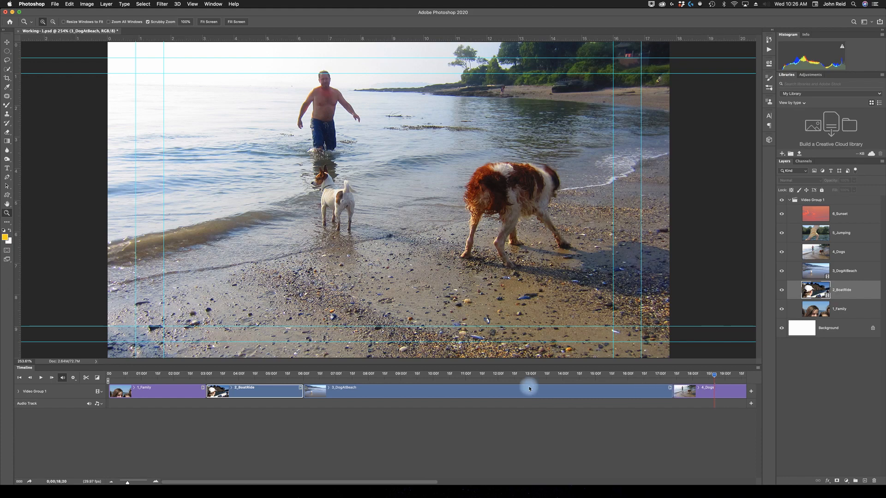
left_click_drag(669, 391, 400, 392)
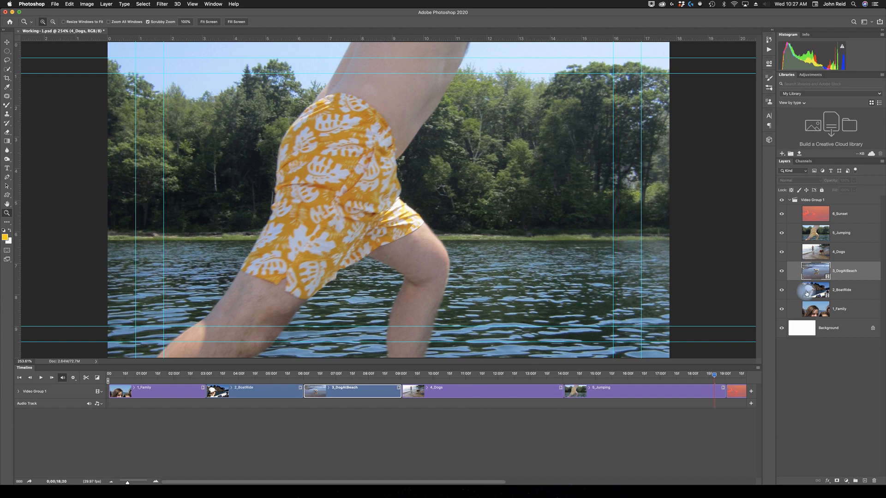
left_click(857, 255)
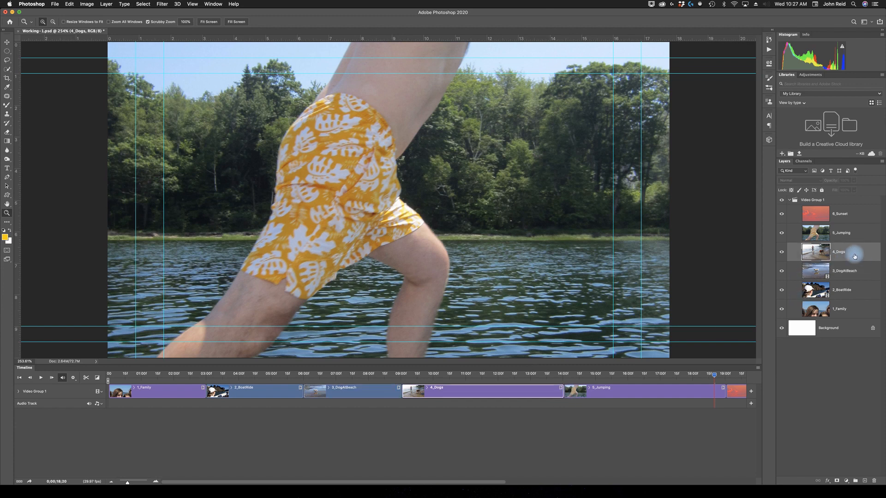
left_click(851, 234)
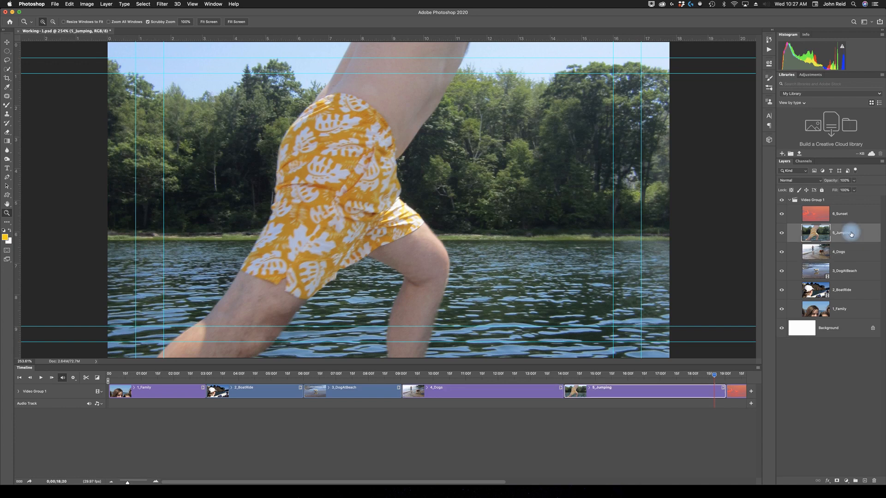
left_click(849, 213)
left_click(847, 253)
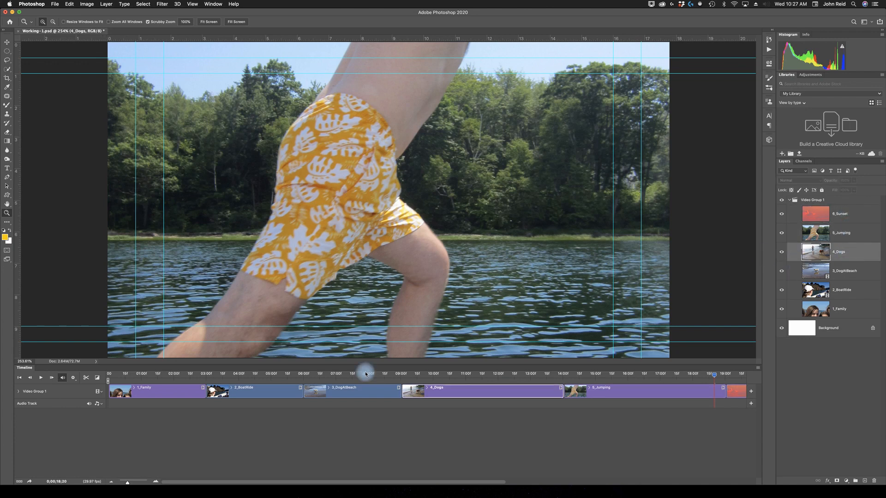
left_click_drag(562, 392, 503, 398)
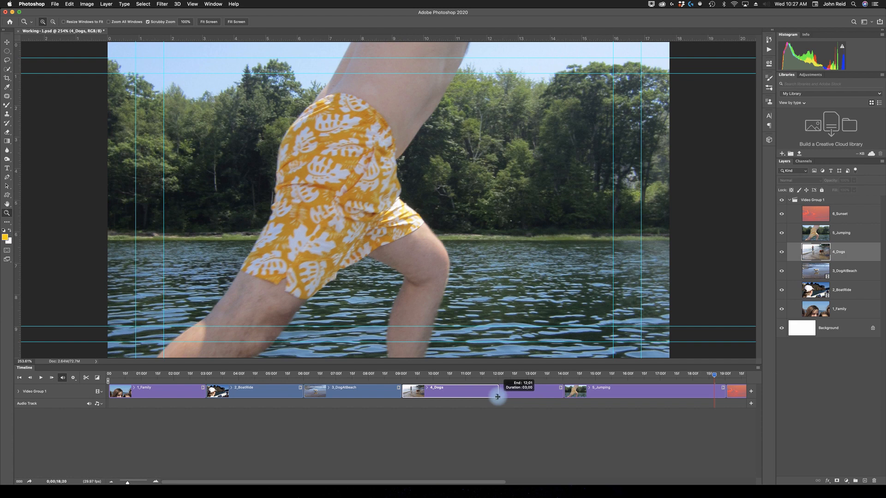
left_click_drag(497, 396, 497, 397)
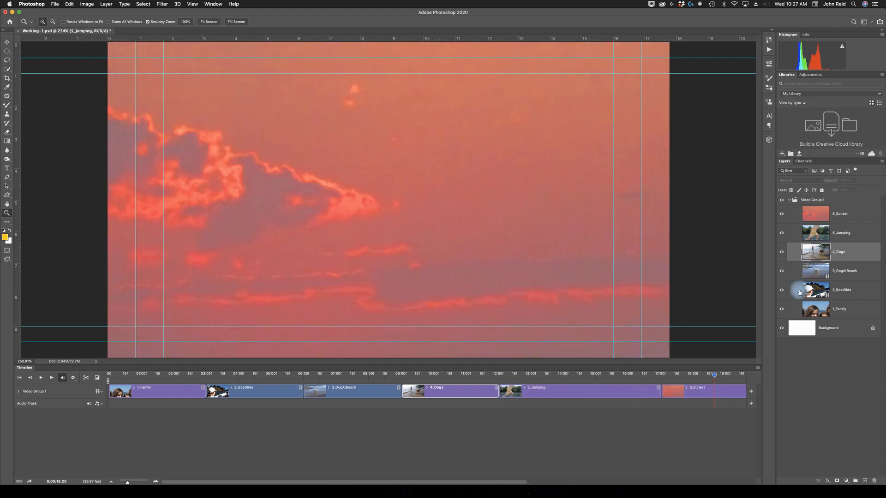
Trim the ends of the 5_Jumping and 6_Sunset clips to 3 seconds each, ending at 15:00 and 18:00 on the timeline.
left_click(844, 232)
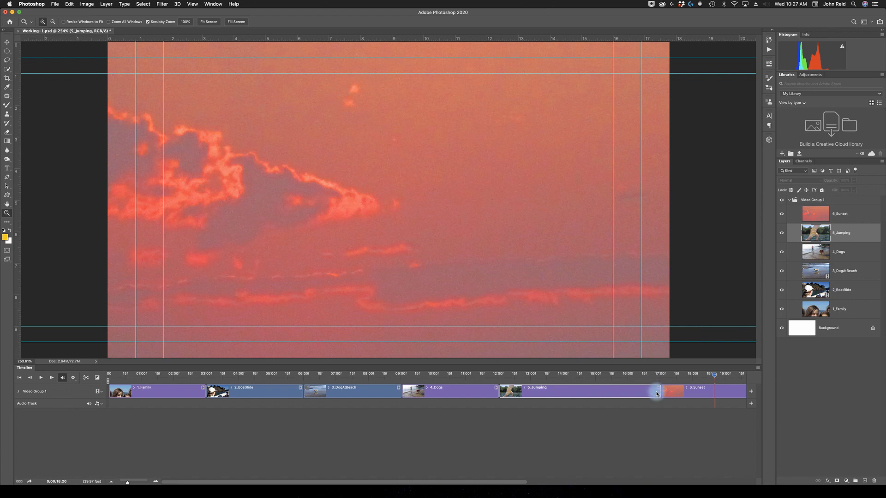
left_click_drag(659, 392, 594, 398)
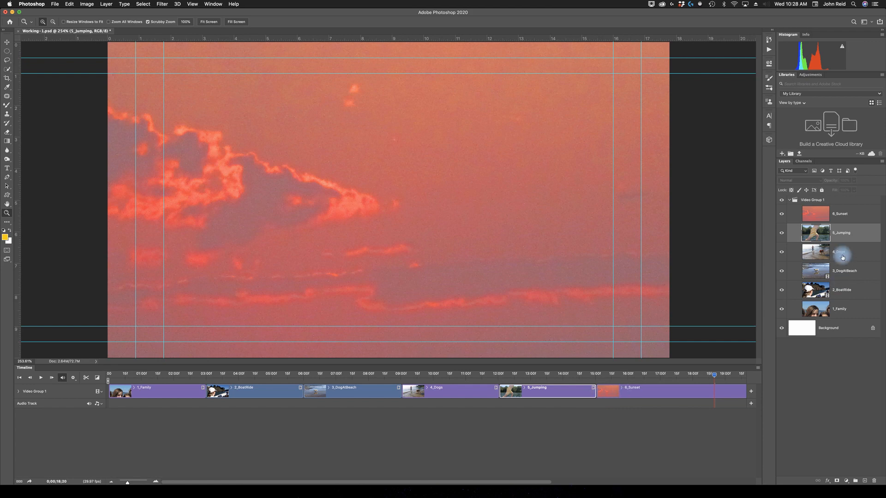
left_click(846, 214)
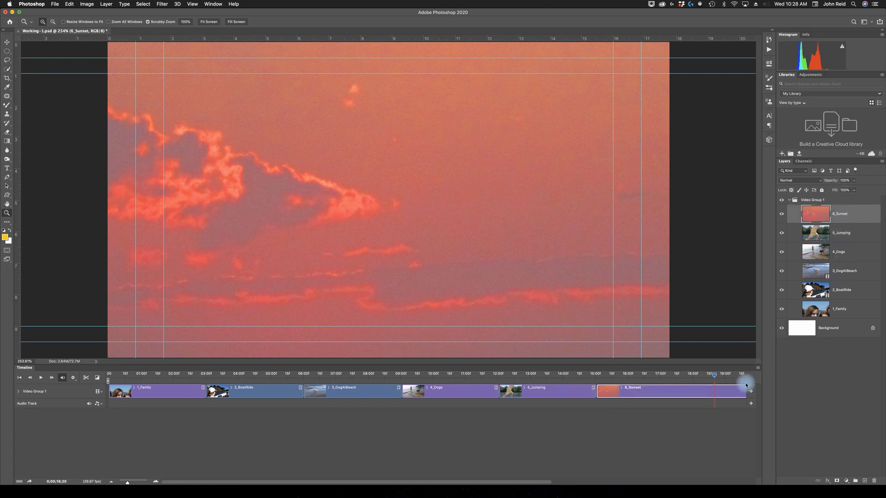
left_click_drag(538, 484, 571, 482)
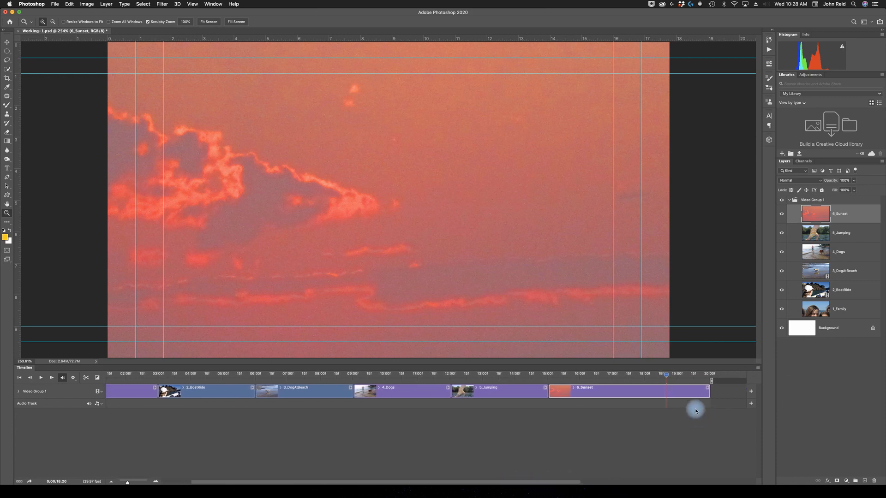
left_click_drag(708, 392, 646, 392)
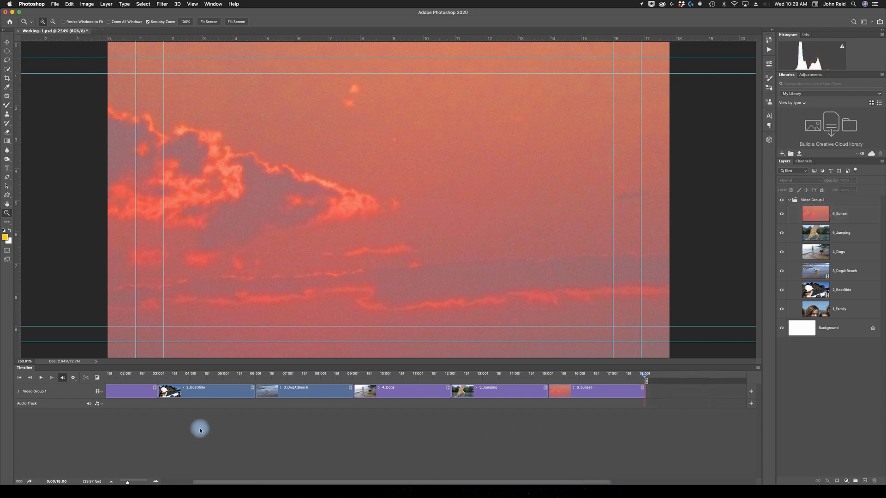
left_click_drag(246, 483, 205, 482)
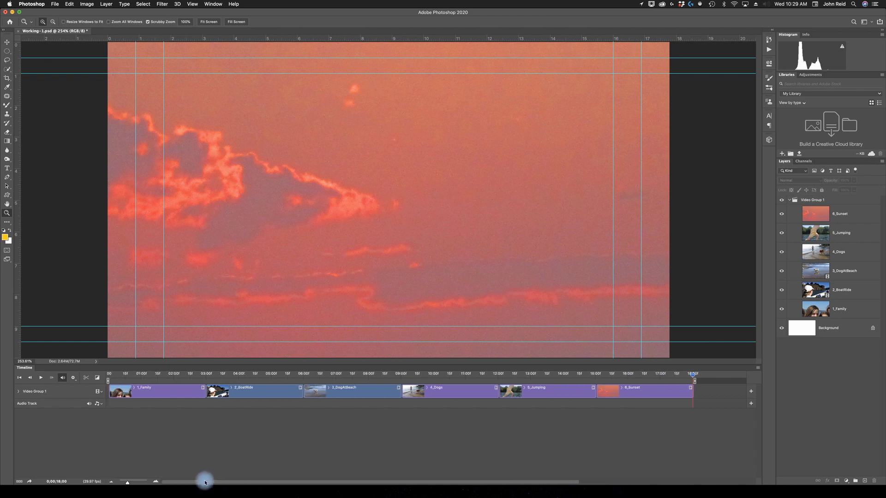
Apply Pan & Zoom motion with Resize to Fill Canvas and Zoom Out to the 1_Family clip, and scrub through it to preview.
left_click(162, 373)
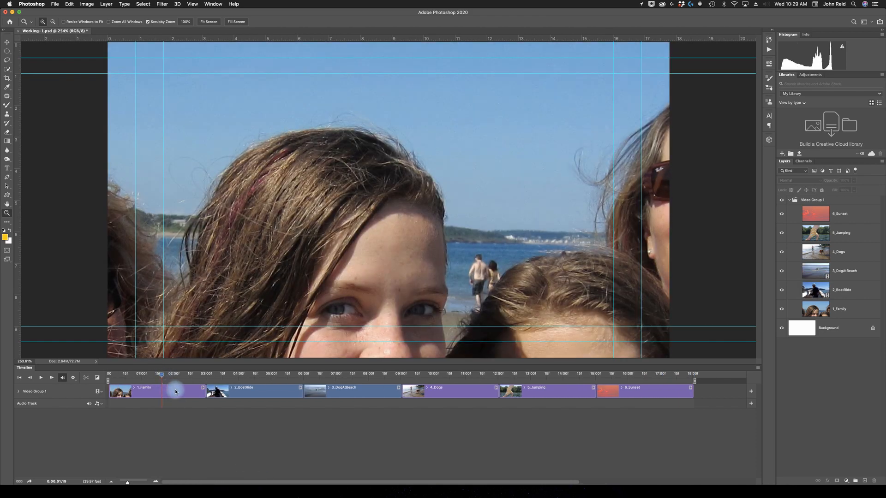
left_click(203, 389)
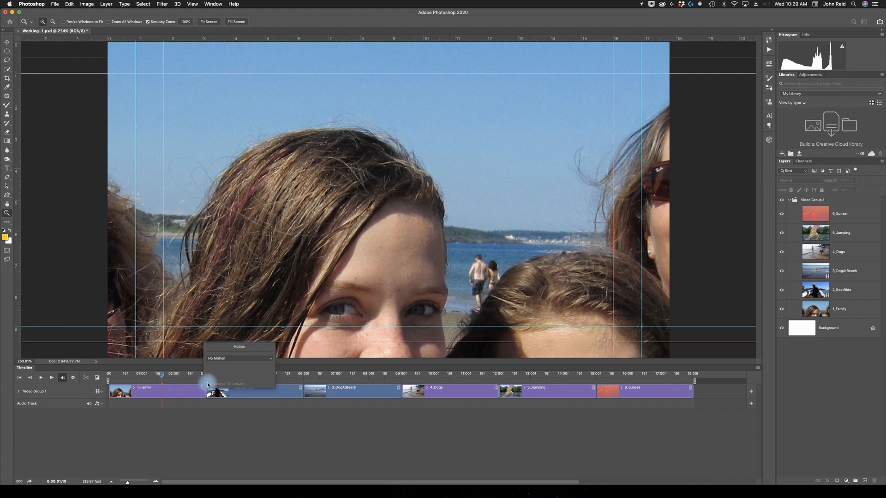
left_click(271, 359)
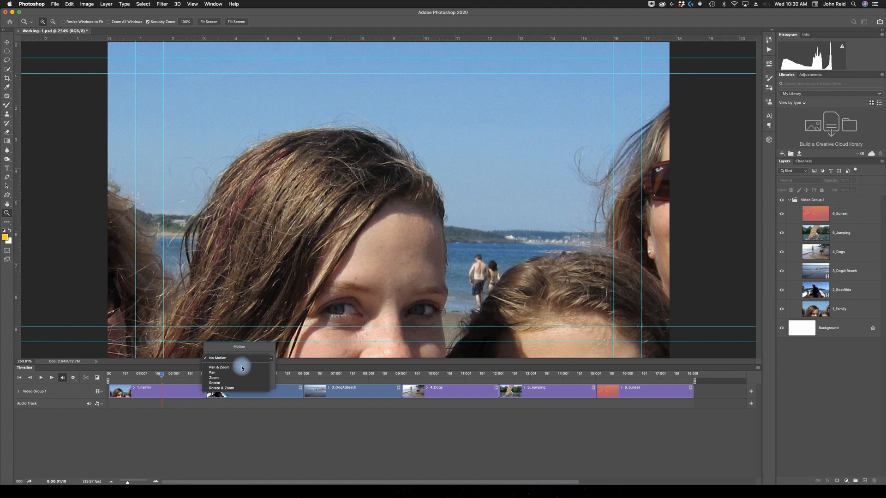
left_click(226, 368)
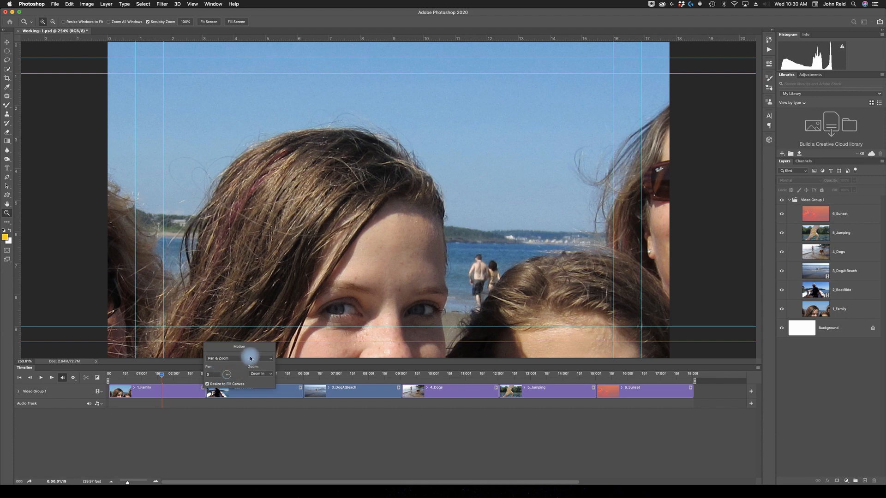
left_click(206, 384)
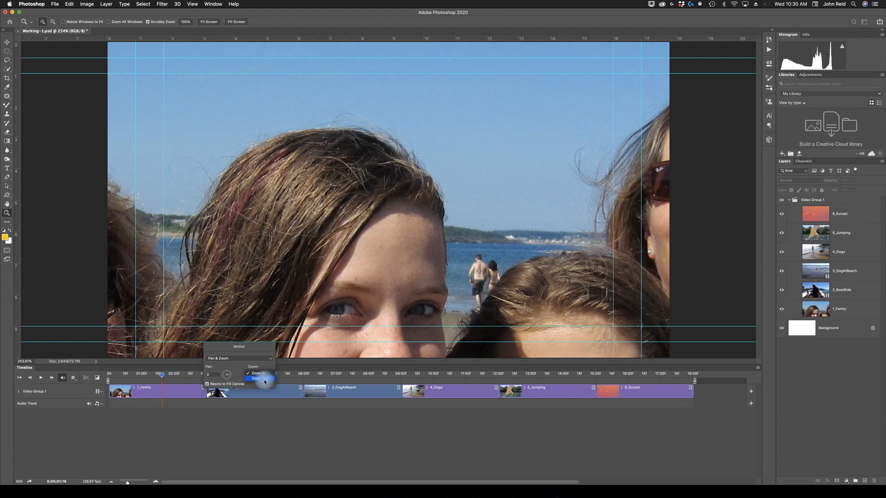
left_click(265, 379)
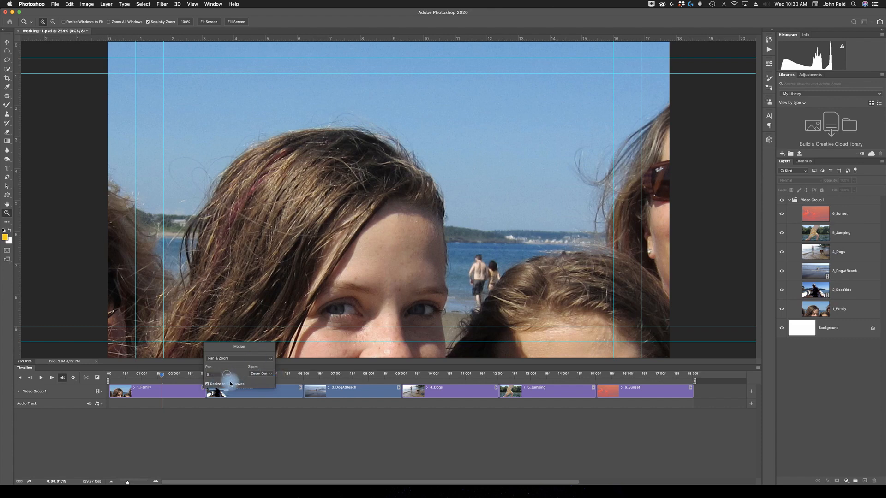
left_click(201, 388)
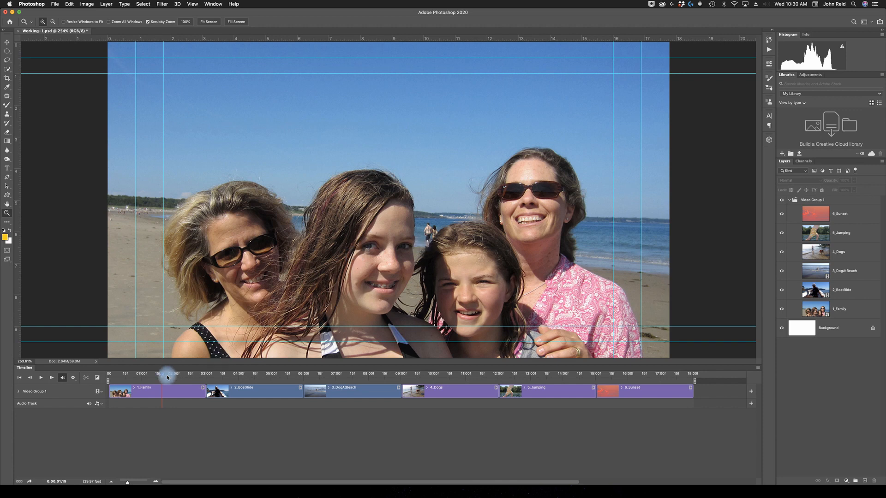
left_click_drag(158, 377, 196, 387)
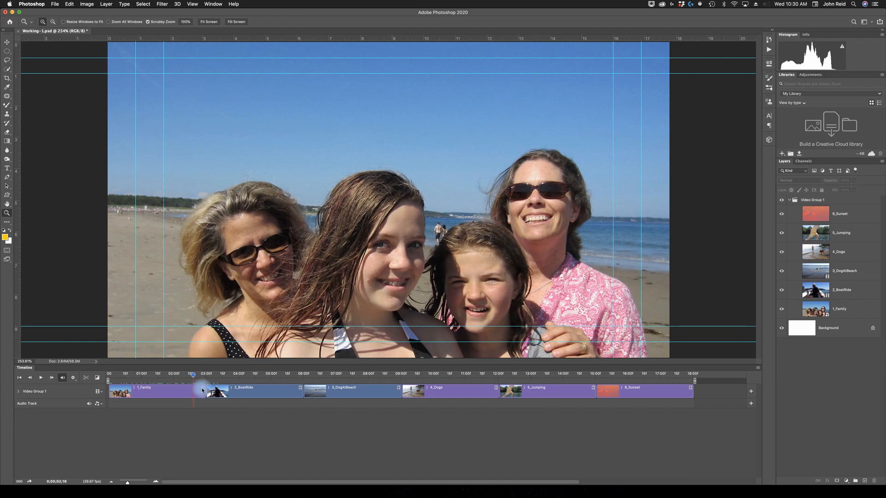
Set the 1_Family clip's motion to No Motion and place the playhead at the 02:00 mark.
left_click(202, 390)
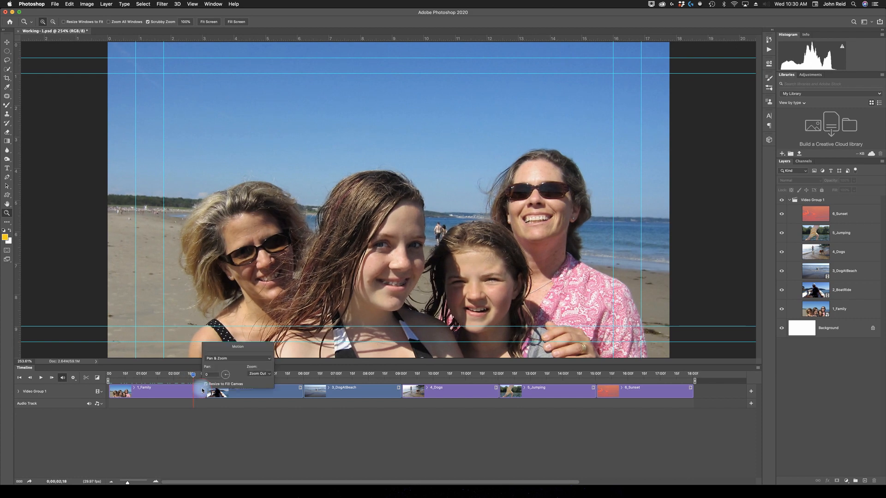
left_click(268, 360)
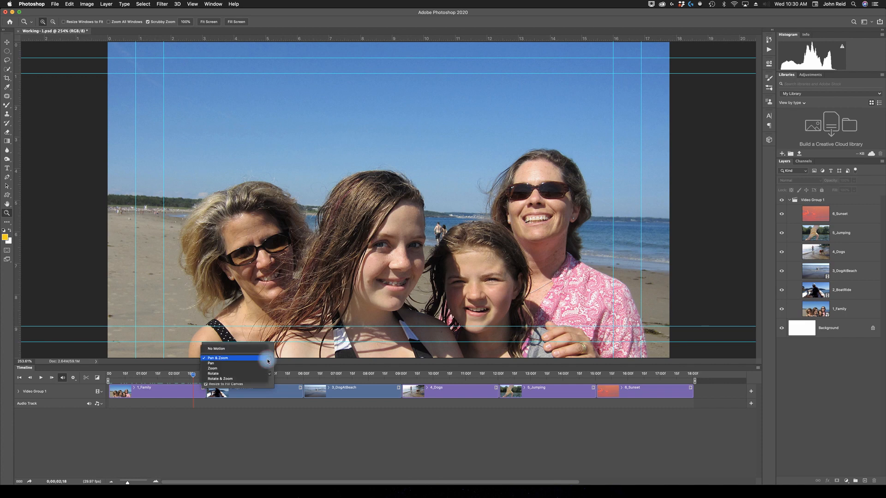
left_click(225, 350)
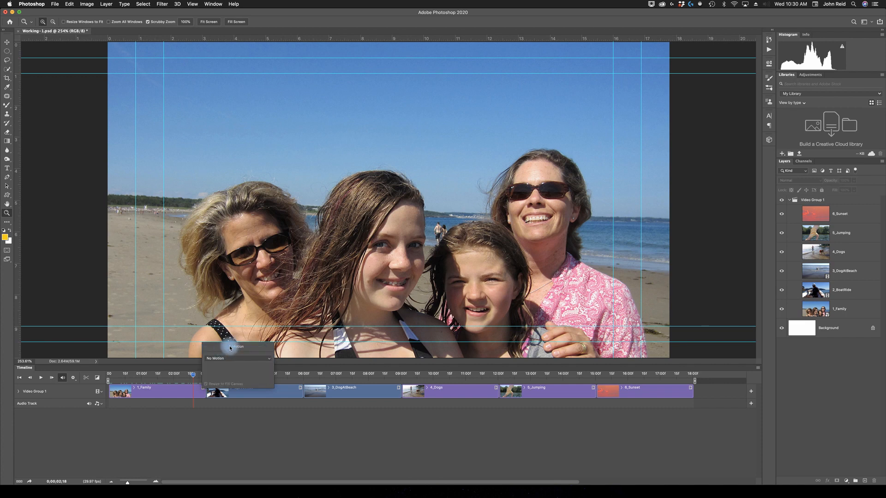
left_click(248, 427)
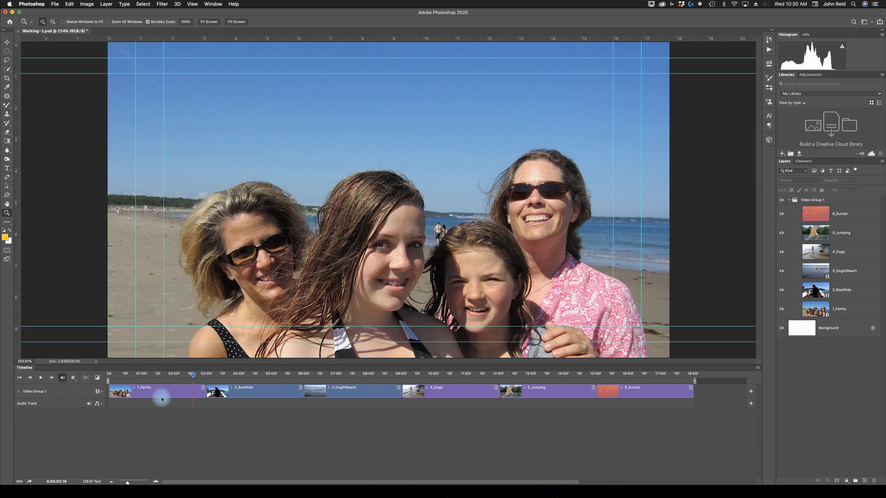
left_click_drag(193, 377, 174, 378)
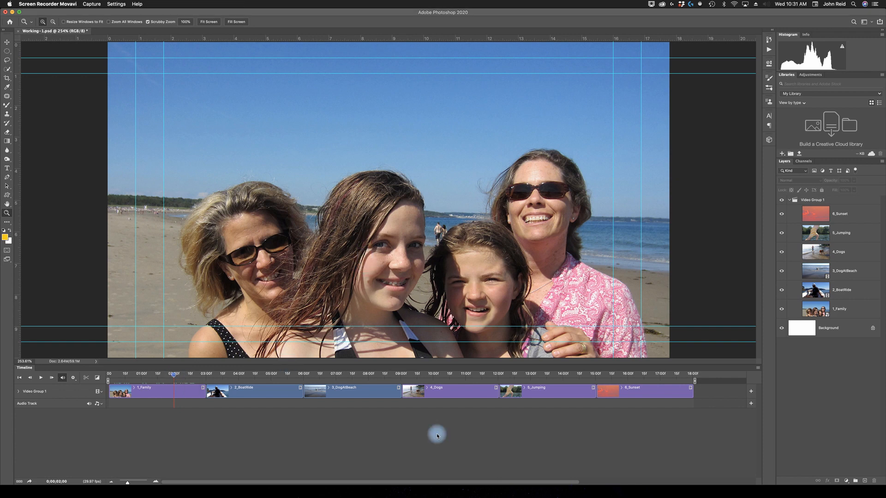
Save the Working-1.psd project.
left_click(71, 136)
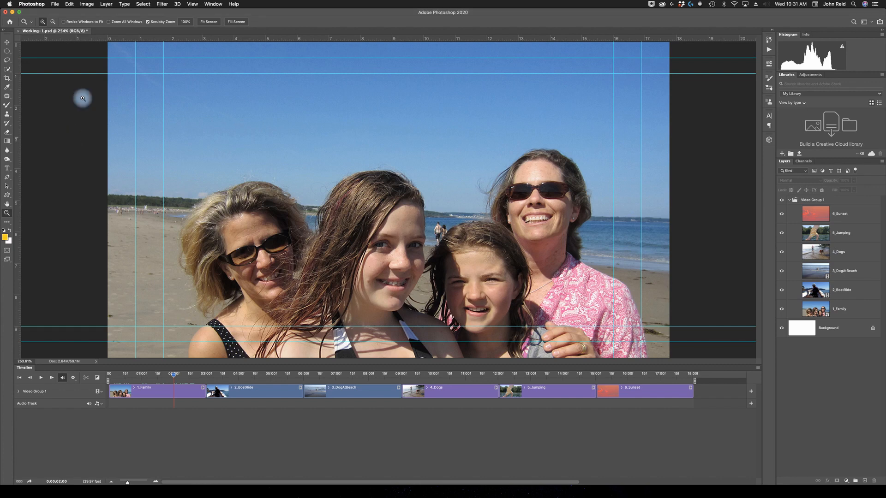
left_click(55, 4)
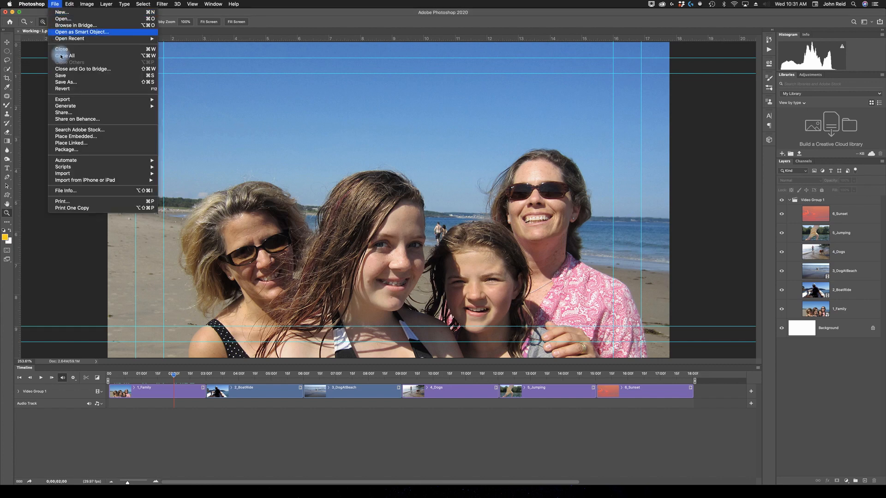
left_click(60, 77)
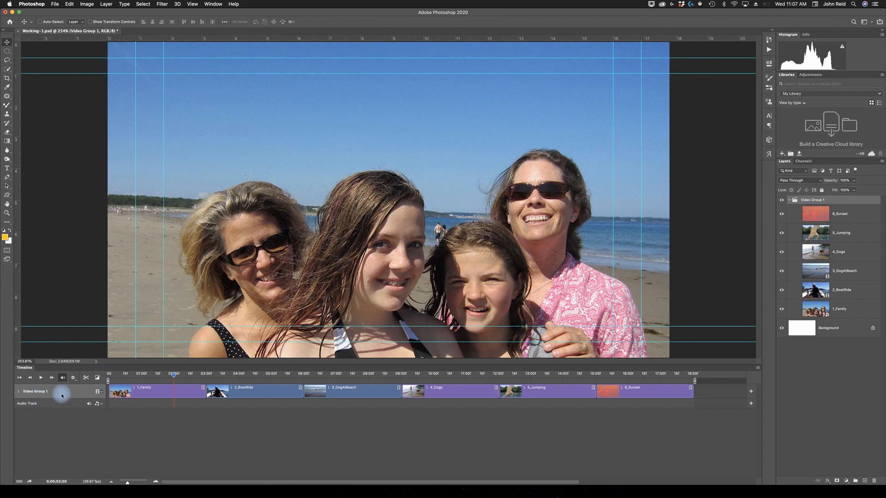
Create a new video group above Video Group 1 and add the text BeachDay to it over the sky.
left_click(98, 391)
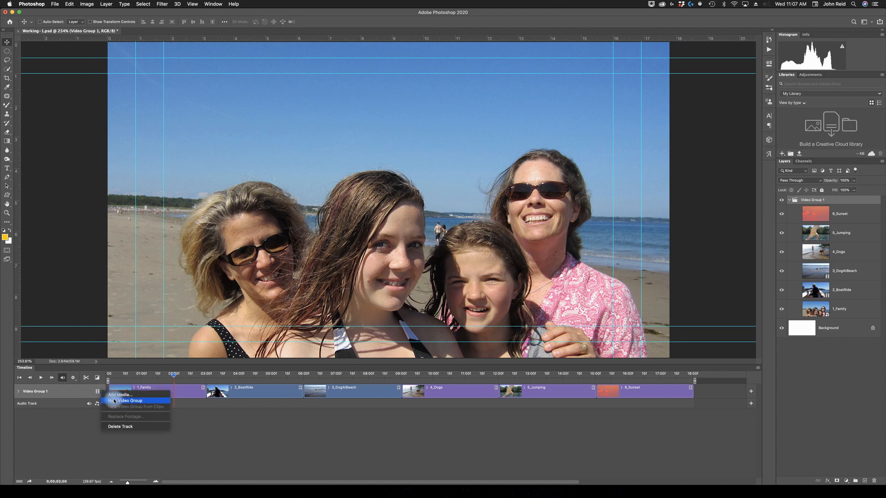
left_click(114, 401)
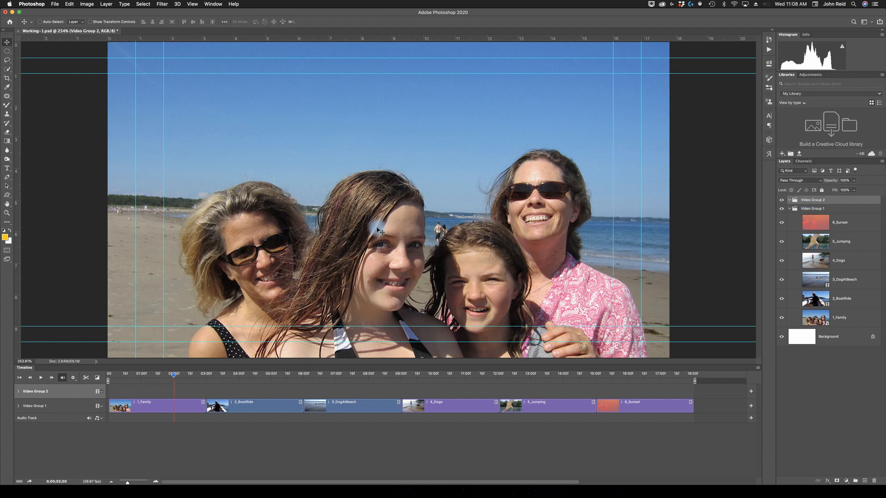
left_click(7, 169)
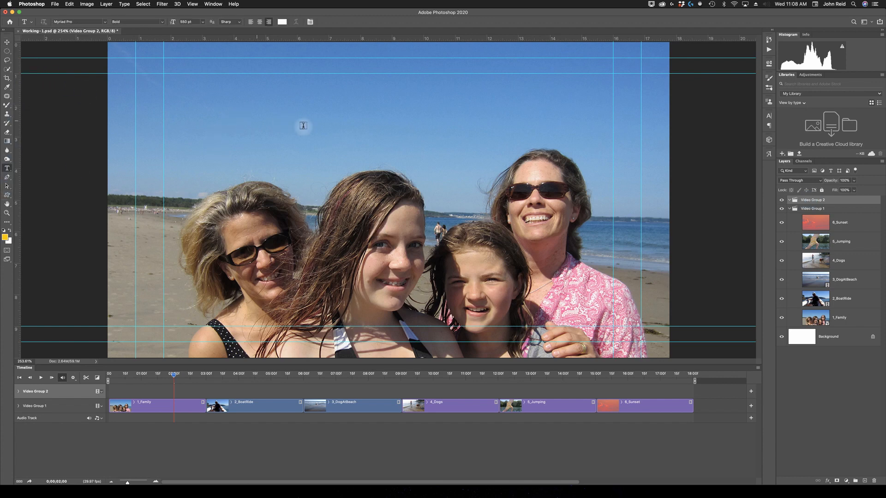
left_click(322, 125)
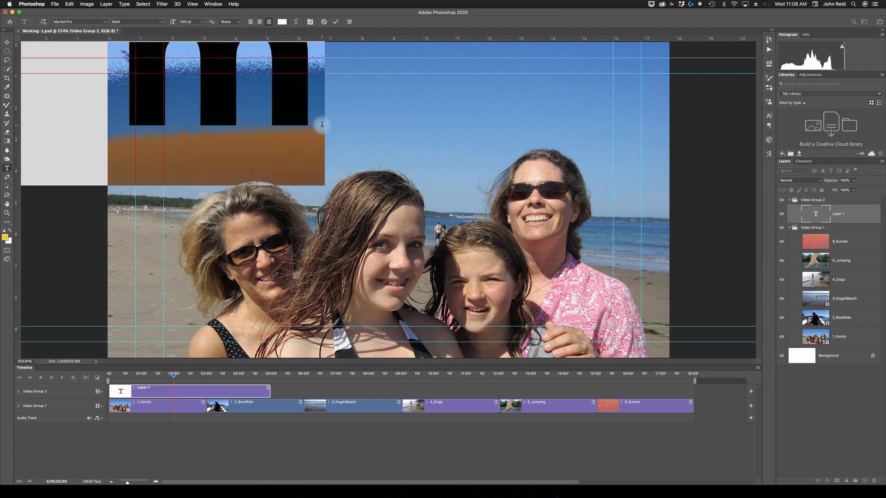
type("BeachDay")
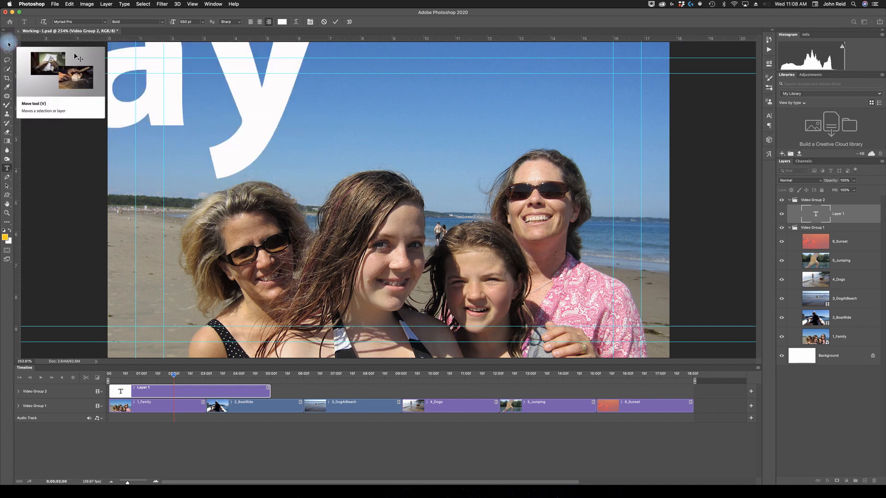
Commit the BeachDay text and move it right so the word Beach spans the upper part of the canvas.
left_click(6, 42)
left_click_drag(159, 83, 752, 128)
left_click_drag(289, 137, 495, 133)
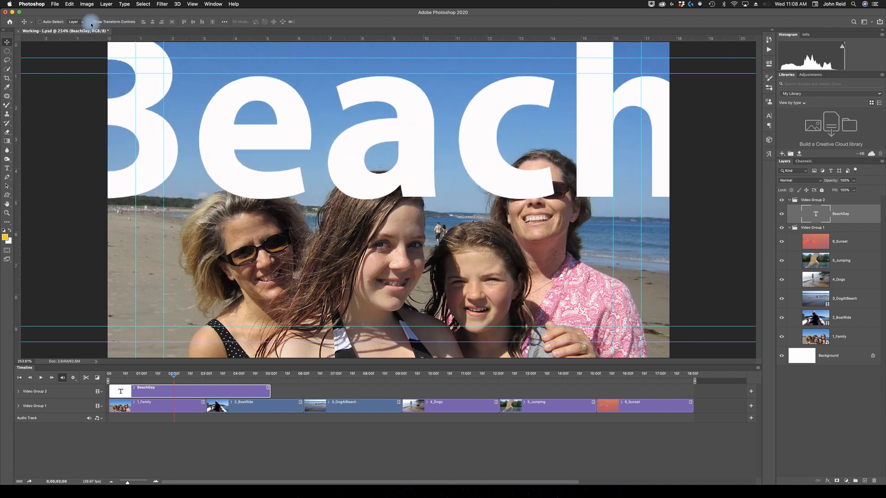
Move the BeachDay text right and down on the canvas, then set its font size to 500 pt.
left_click_drag(146, 138, 285, 166)
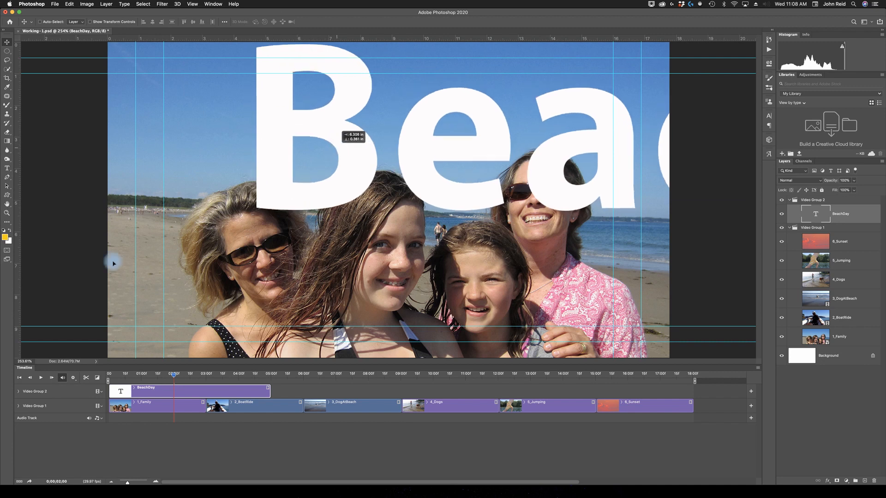
left_click(7, 168)
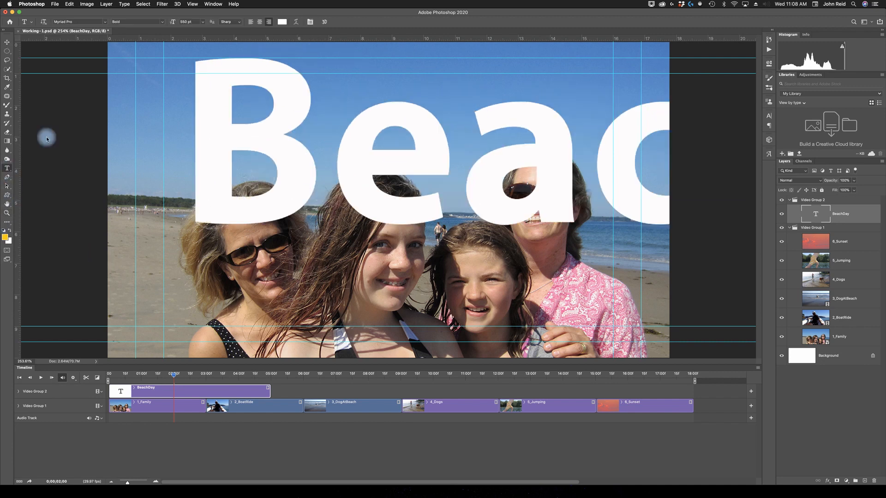
left_click(267, 153)
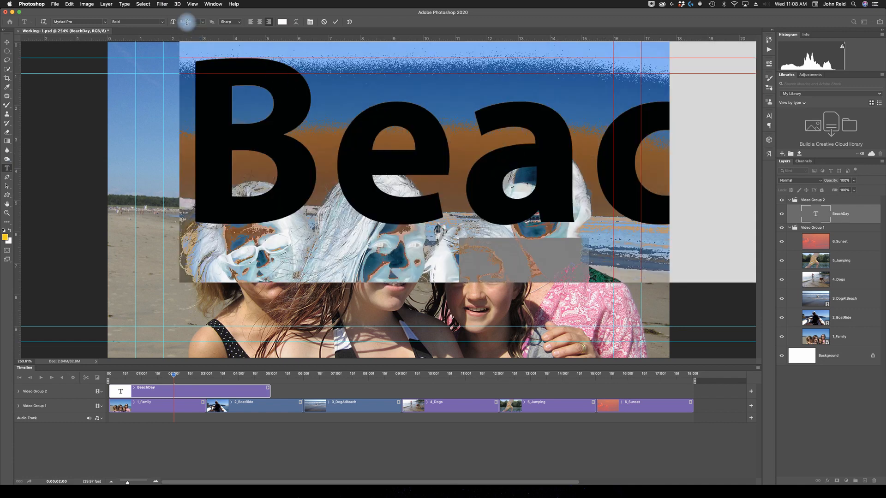
left_click_drag(186, 21, 175, 22)
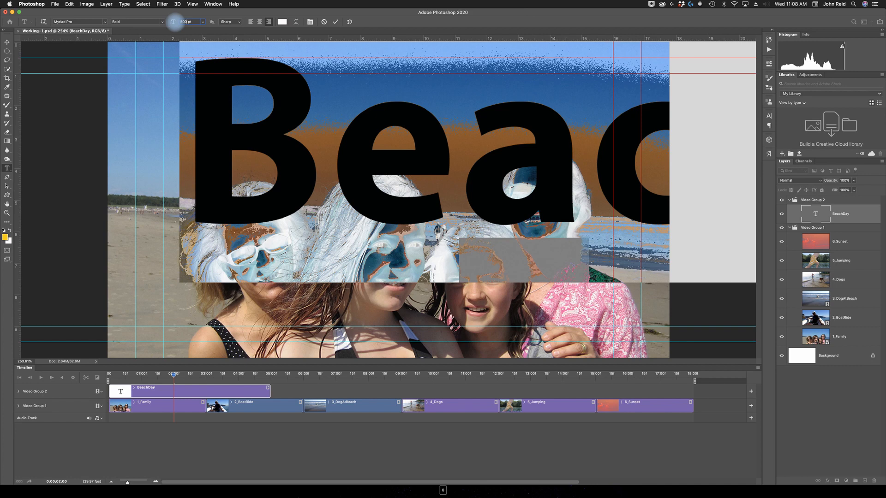
key("Return")
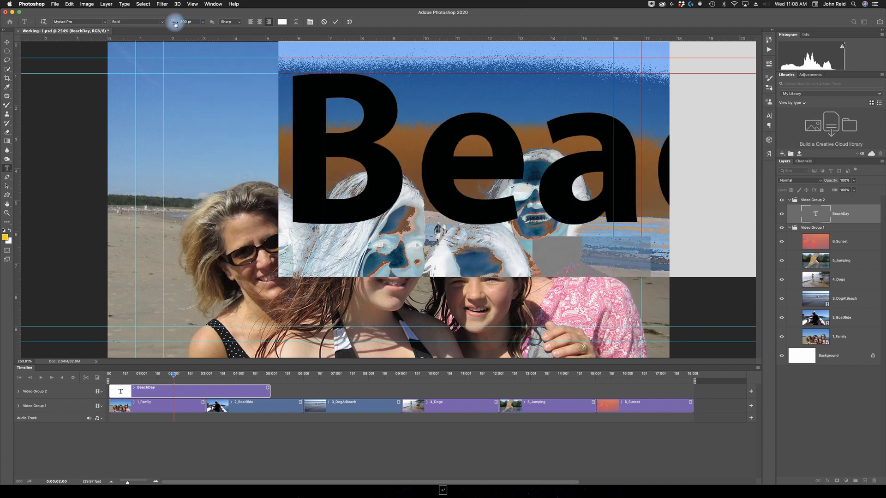
left_click(9, 43)
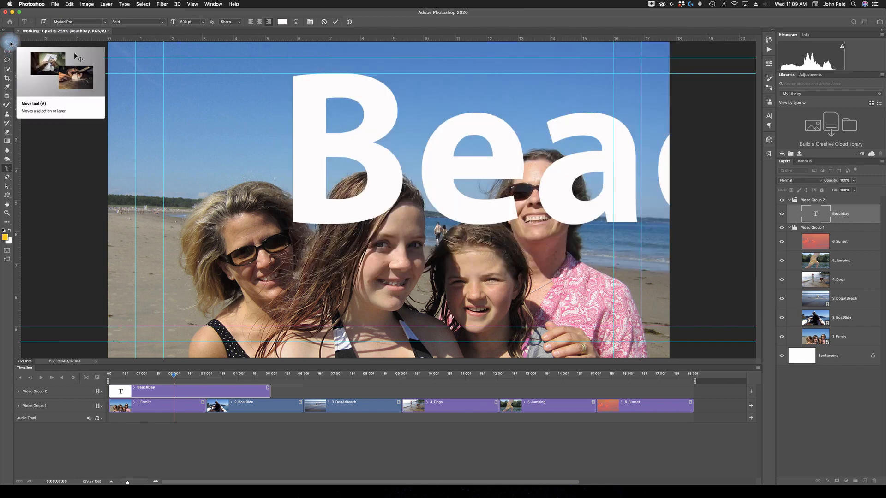
Shift the resized BeachDay text slightly up and left over the family photo.
left_click(11, 168)
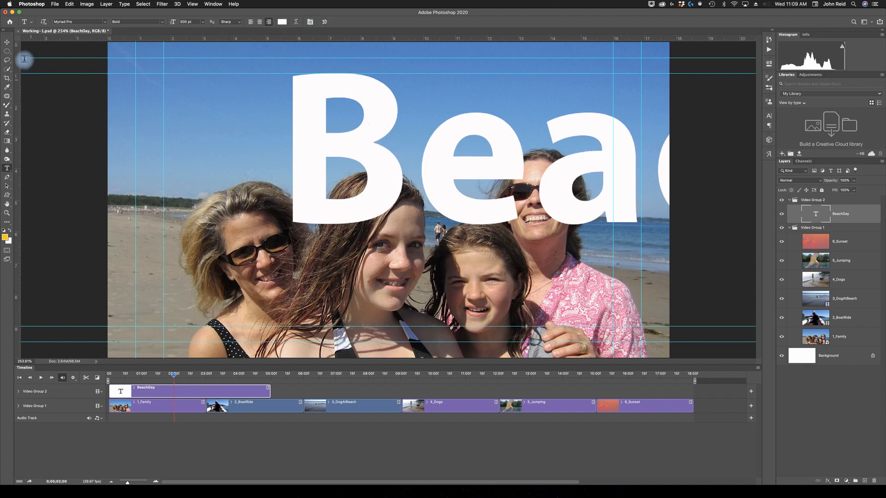
left_click(8, 47)
left_click_drag(410, 181, 498, 145)
left_click_drag(343, 120, 352, 139)
Try near-black #040404 as the BeachDay text color, then set it to near-white #fcf7f7.
left_click(7, 168)
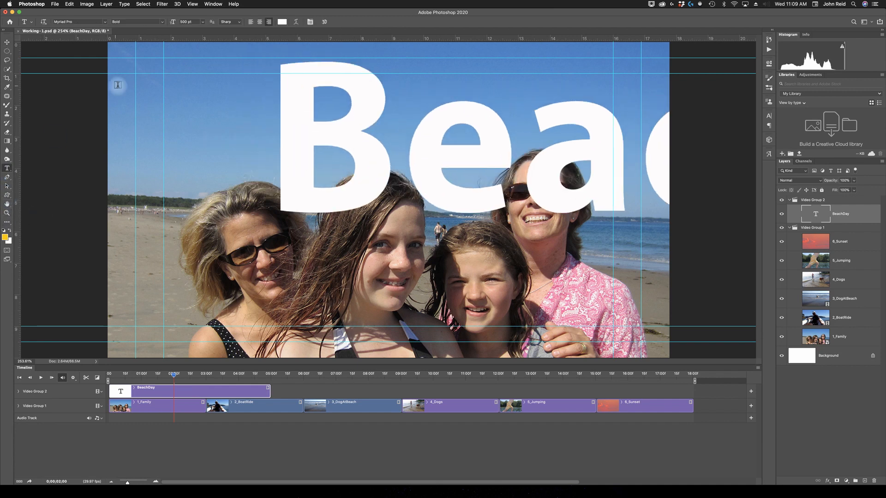
left_click(283, 22)
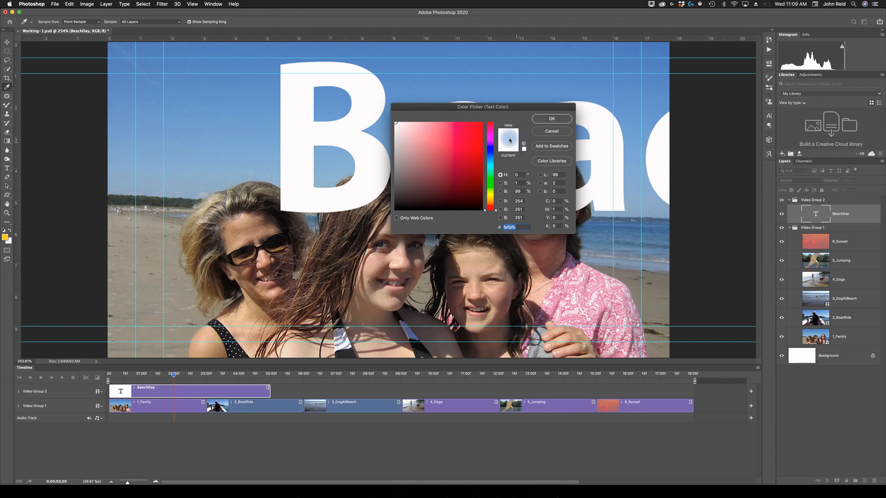
left_click(397, 208)
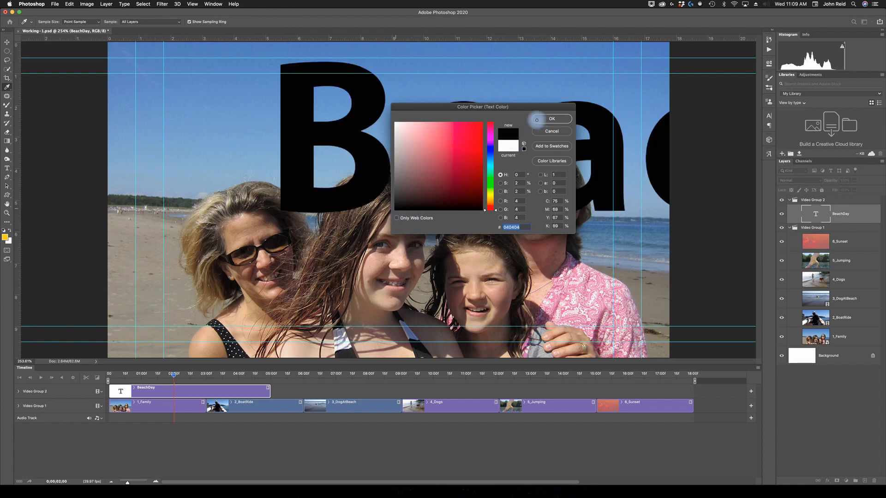
left_click(396, 123)
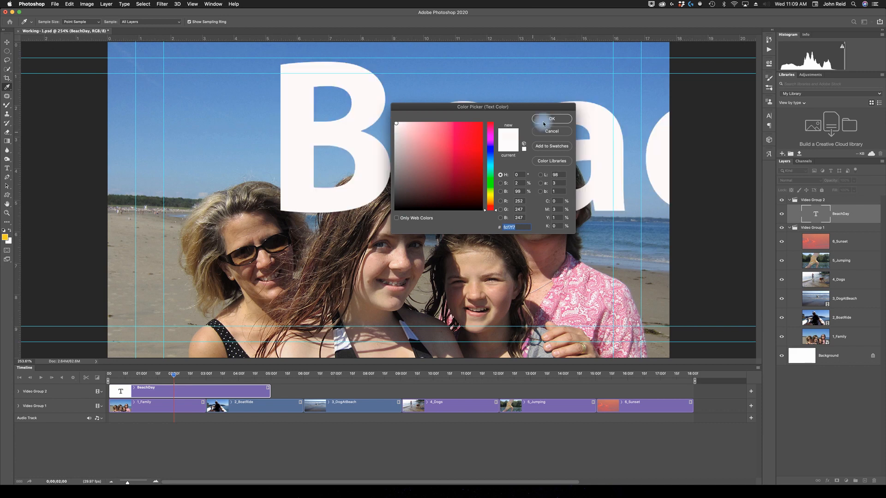
left_click(550, 121)
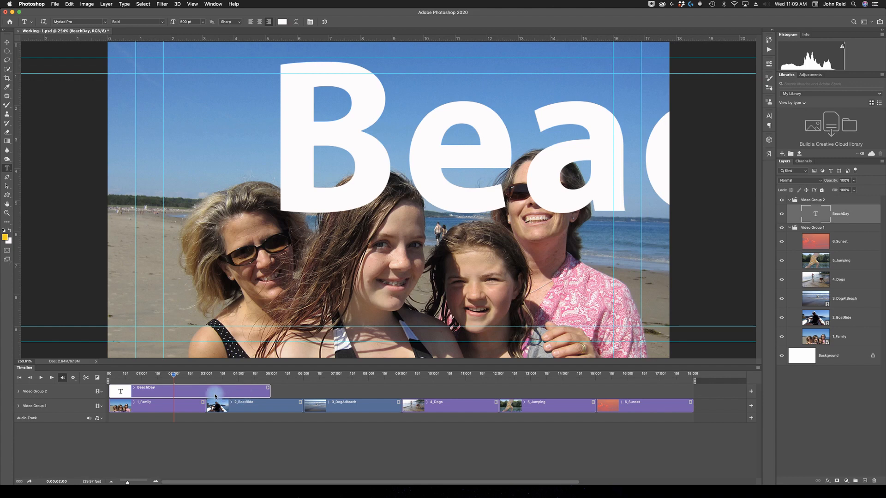
Expand the BeachDay clip's keyframe properties, undo the Transform keyframe at 02:00, and trim the clip to end at 03:00 with the playhead at the start.
left_click(134, 389)
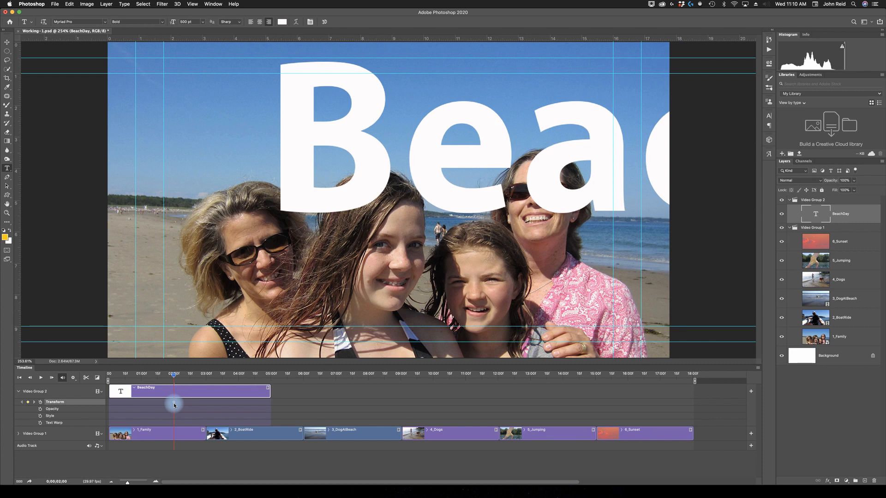
key("super+z")
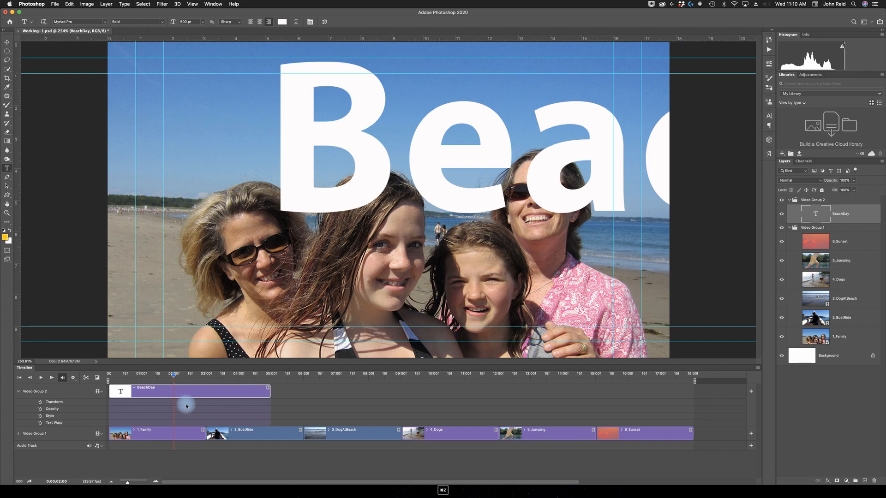
left_click_drag(174, 376, 109, 381)
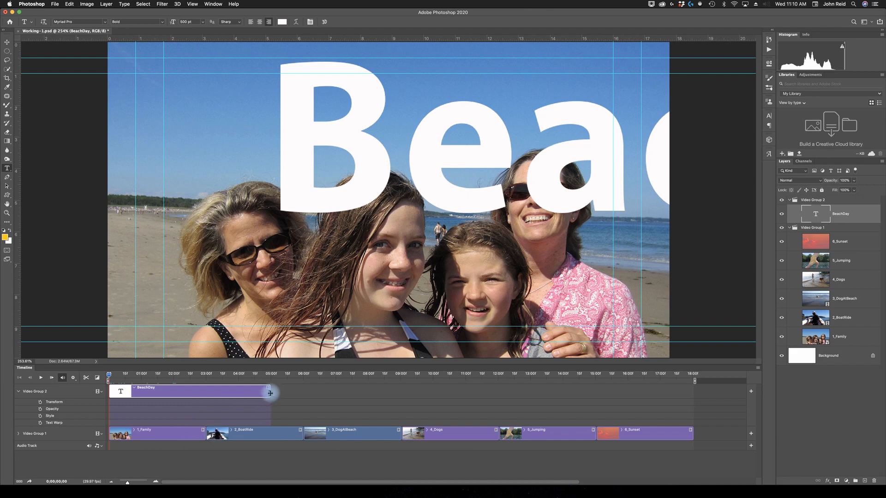
left_click_drag(268, 392, 204, 396)
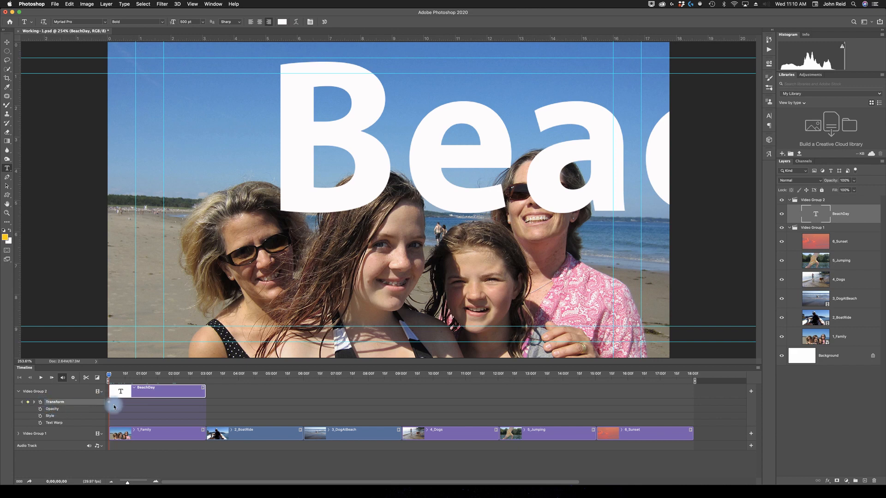
Animate the BeachDay text's Transform from the canvas's right edge at the clip's start to its left edge at the clip's end (02:28).
left_click(7, 42)
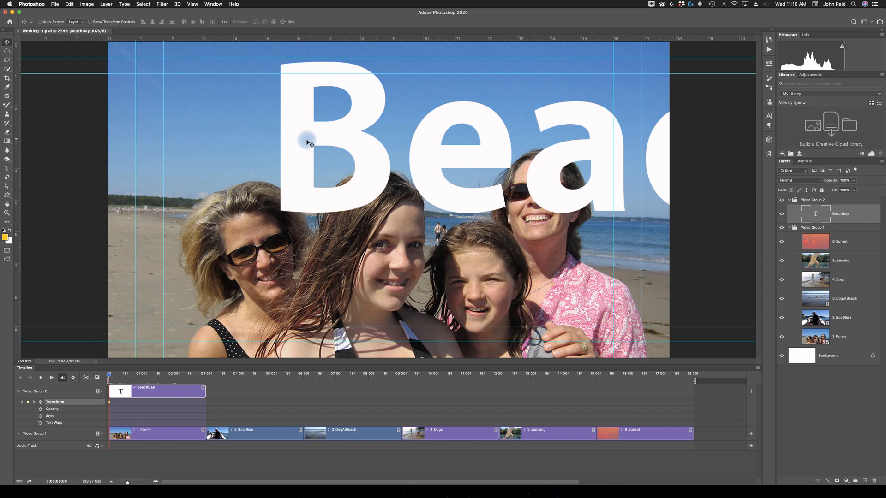
left_click_drag(399, 142, 667, 130)
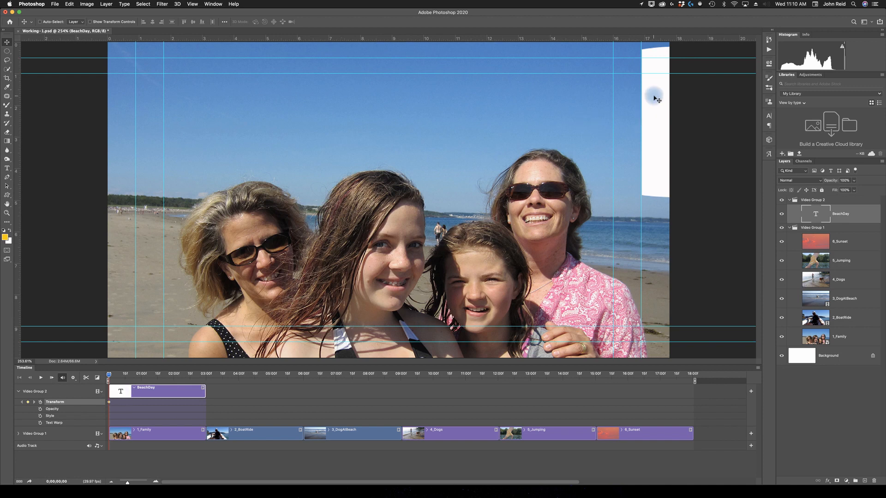
left_click_drag(108, 378, 205, 379)
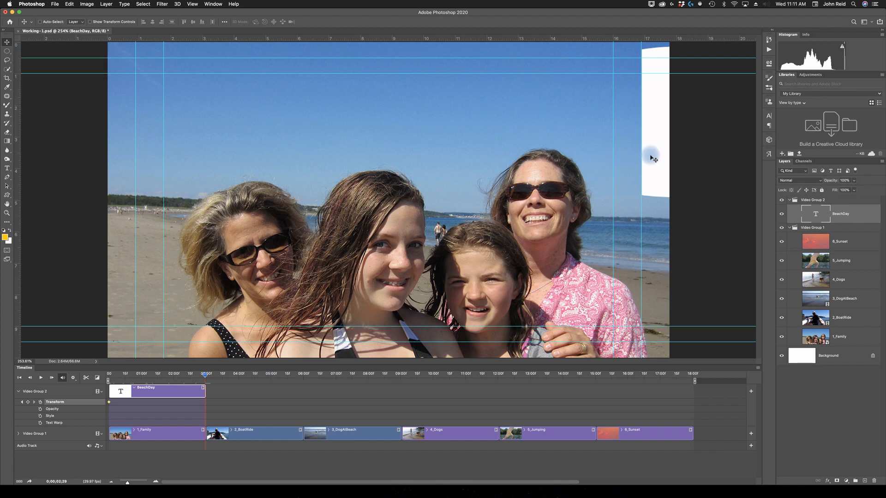
left_click_drag(660, 160, 341, 163)
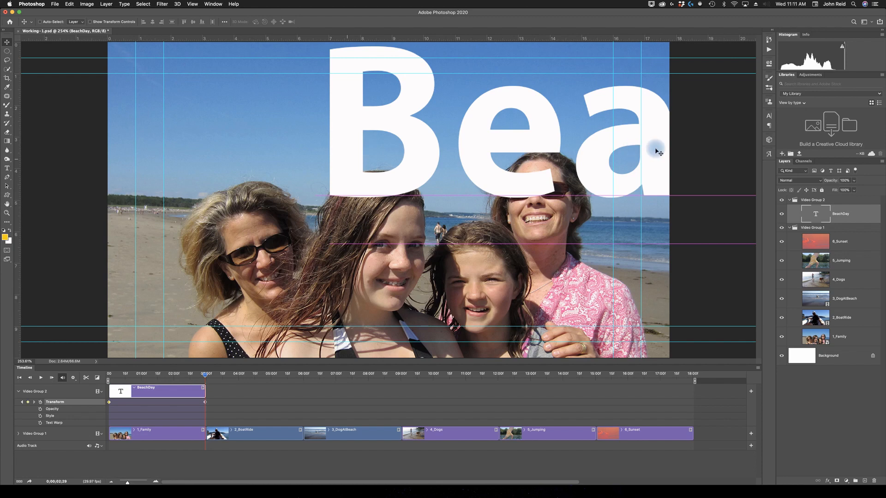
left_click_drag(602, 153, 160, 144)
left_click_drag(537, 160, 172, 150)
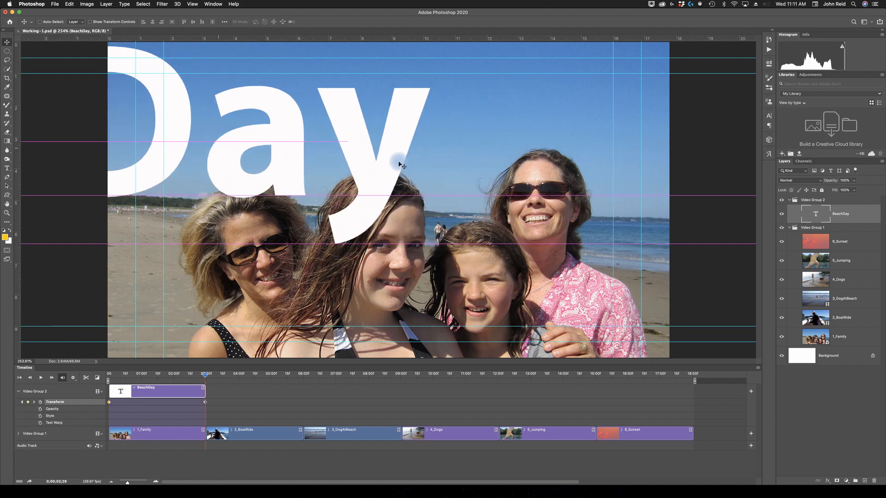
left_click_drag(323, 167, 101, 152)
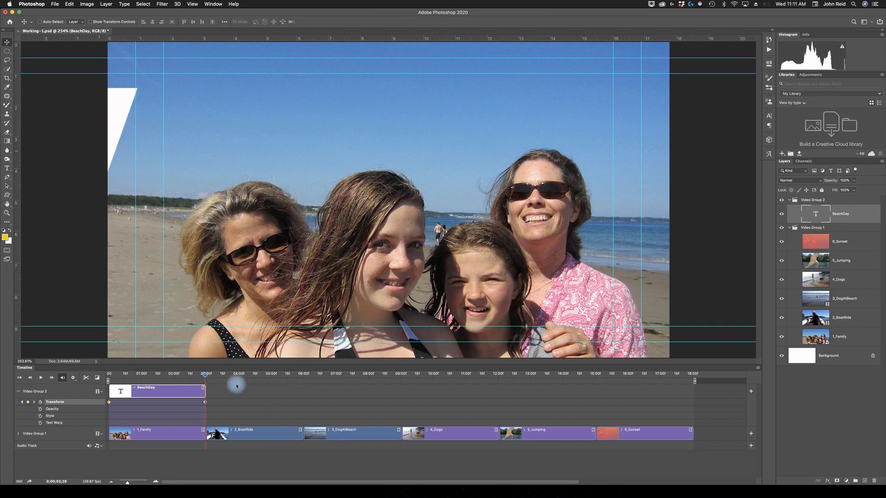
Play the timeline from the start to preview the BeachDay title moving across the family photo.
left_click_drag(205, 377, 109, 383)
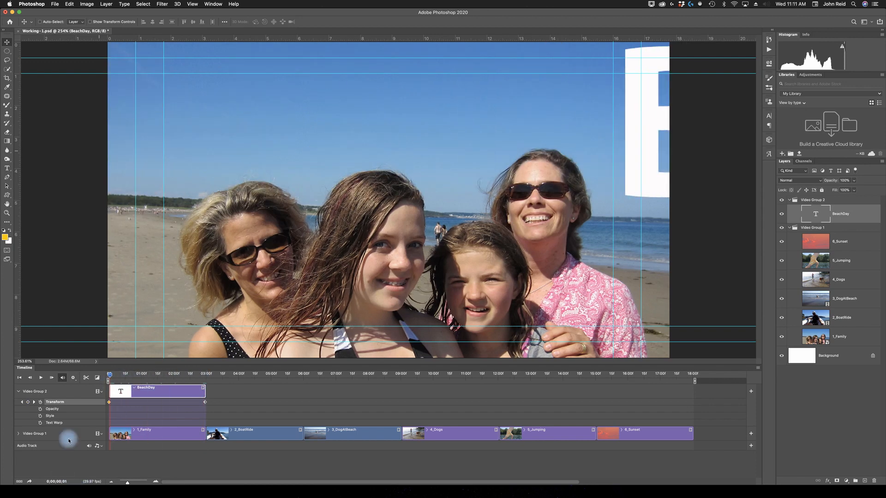
left_click(39, 379)
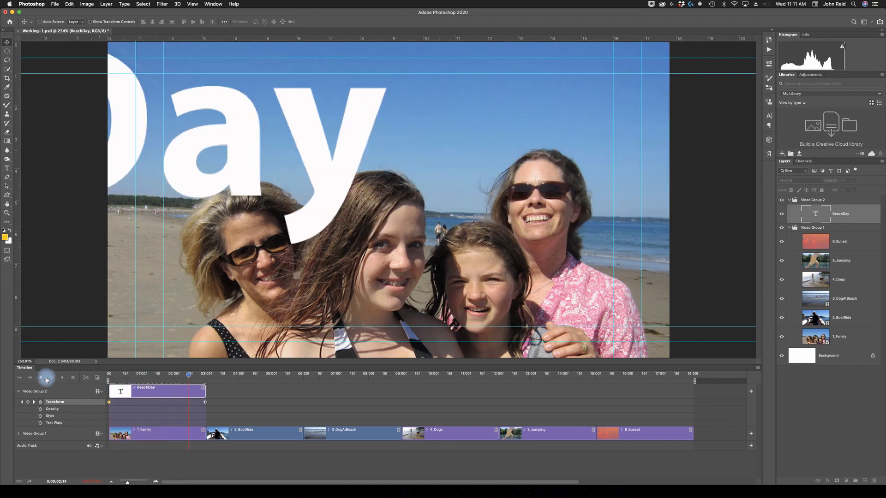
left_click(41, 378)
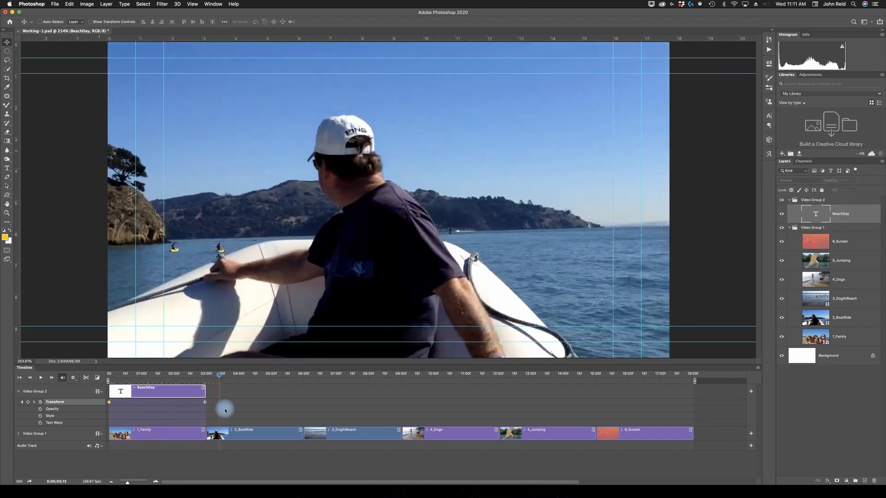
Set the BeachDay layer's opacity to 50%, preview the title from the start and collapse the clip's keyframe properties.
left_click_drag(219, 374, 144, 377)
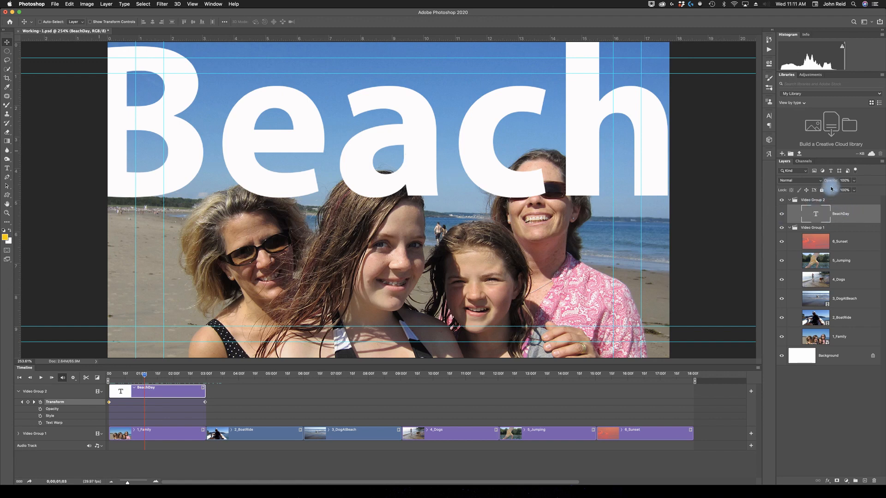
left_click_drag(835, 182, 811, 182)
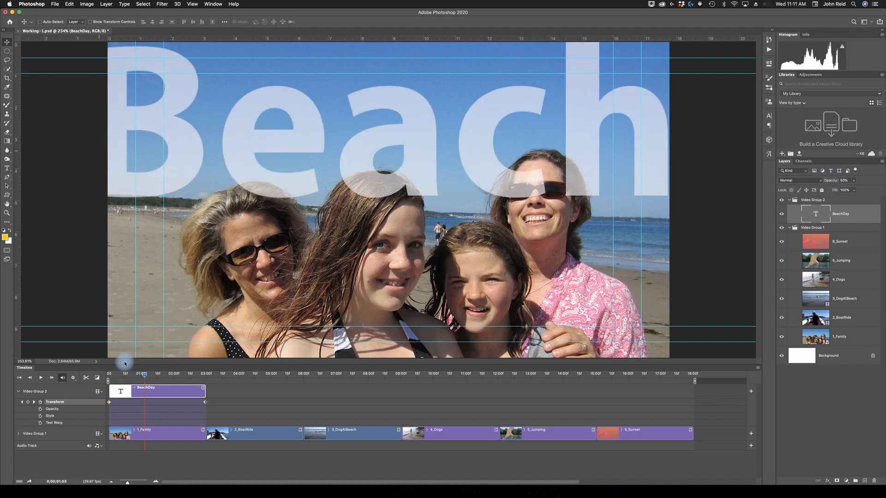
left_click_drag(140, 377, 106, 380)
key("space")
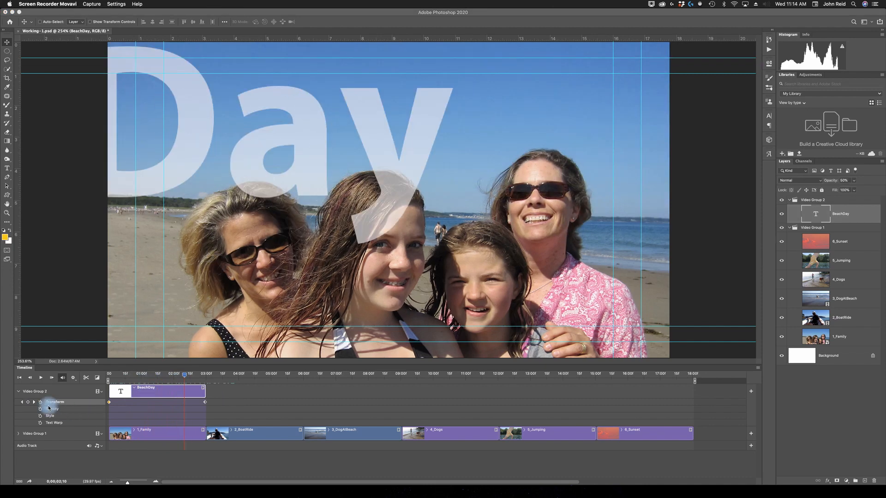
left_click(133, 389)
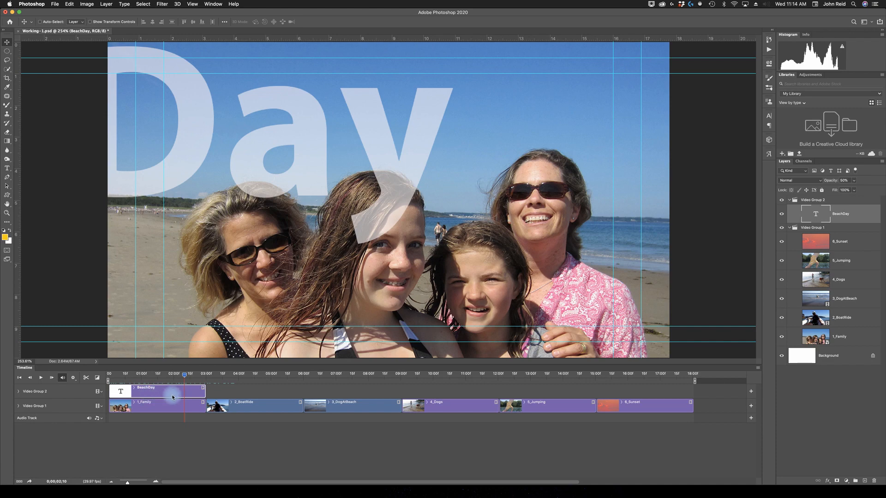
Add a Black & White adjustment layer with Tint enabled to the 3_DogAtBeach clip and scrub through the clip to 07:26.
left_click_drag(183, 377, 310, 383)
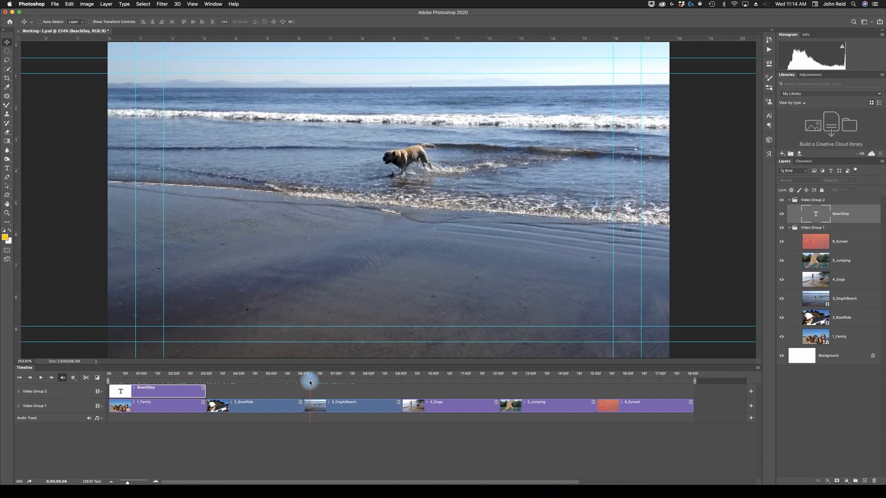
left_click(333, 405)
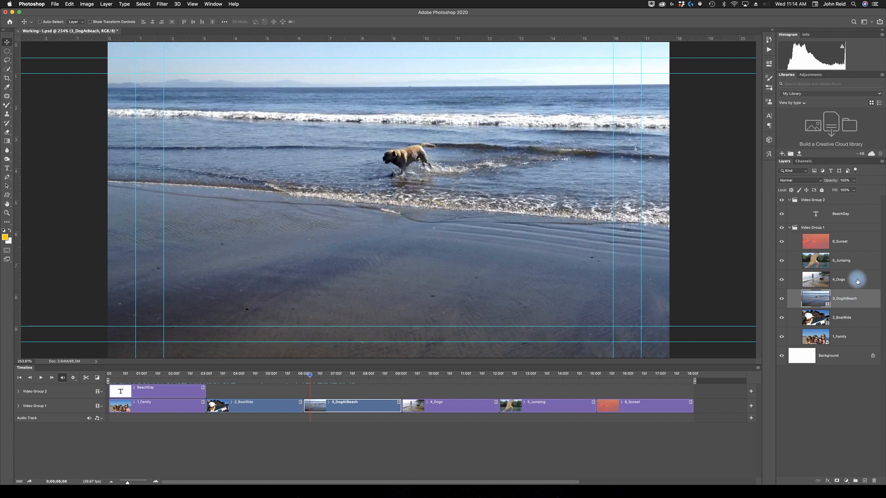
left_click(811, 75)
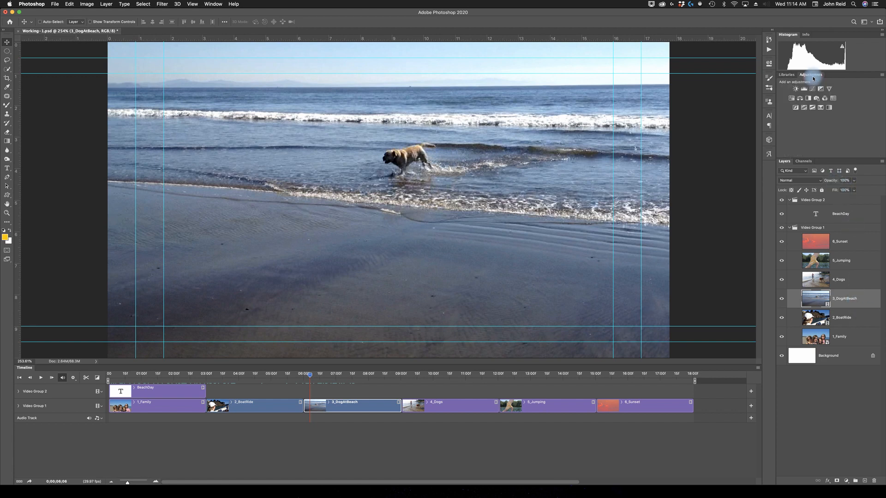
left_click(808, 99)
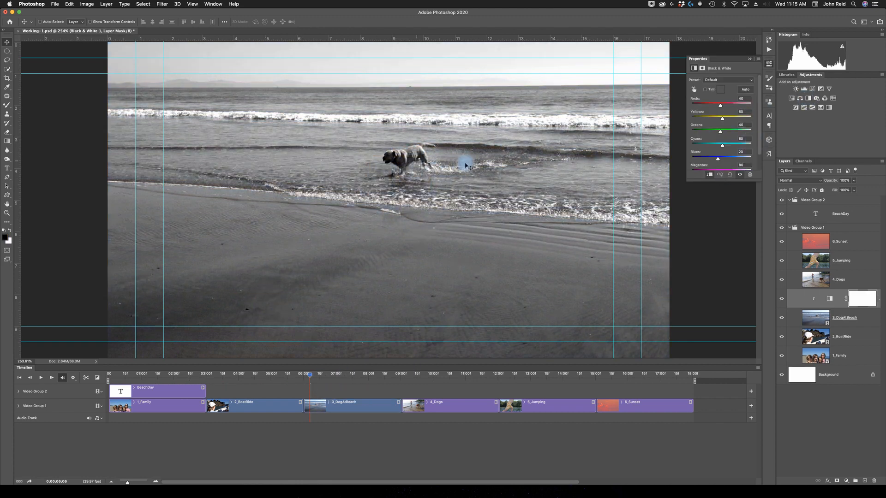
left_click(704, 90)
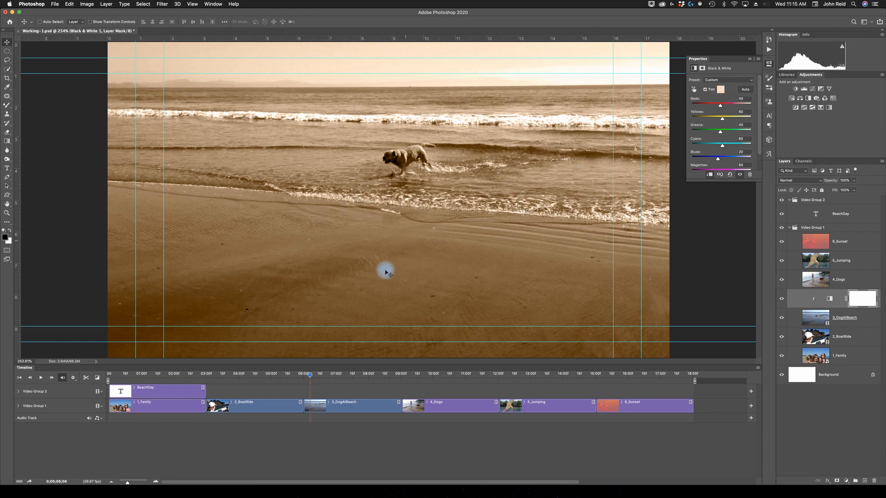
left_click_drag(310, 378, 364, 387)
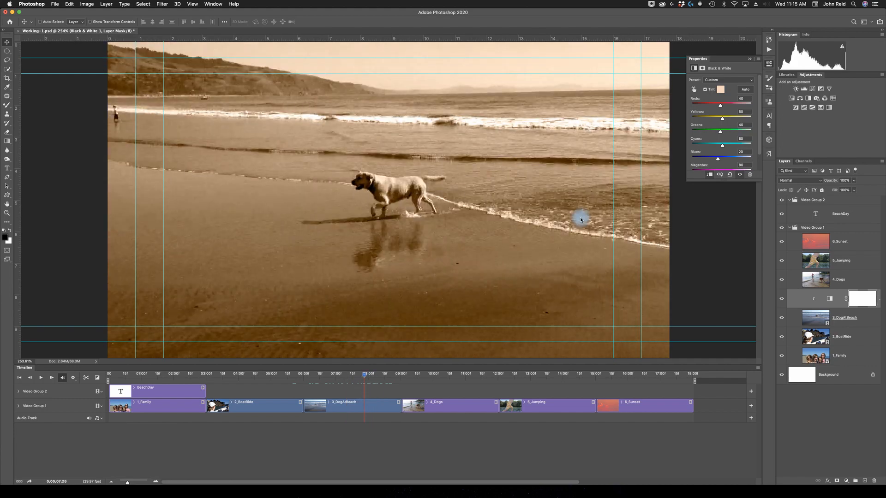
Collapse the Black & White adjustment's properties.
left_click(750, 59)
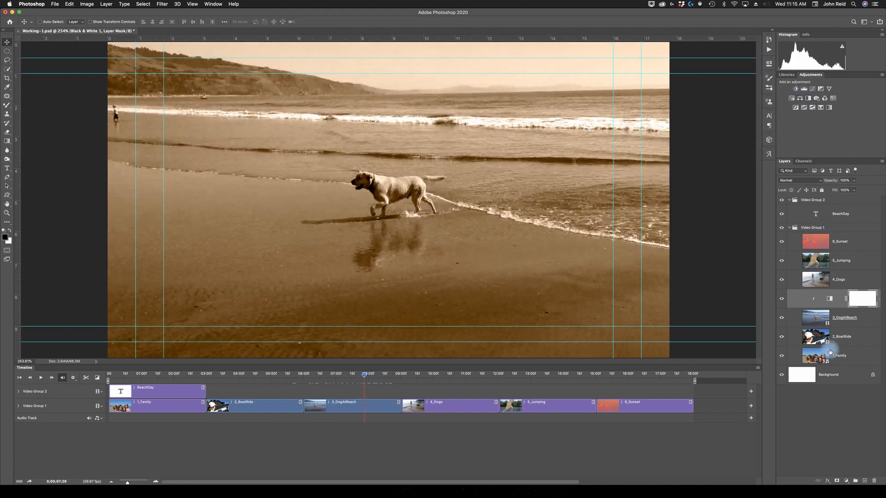
left_click_drag(818, 305, 818, 315)
left_click(830, 306)
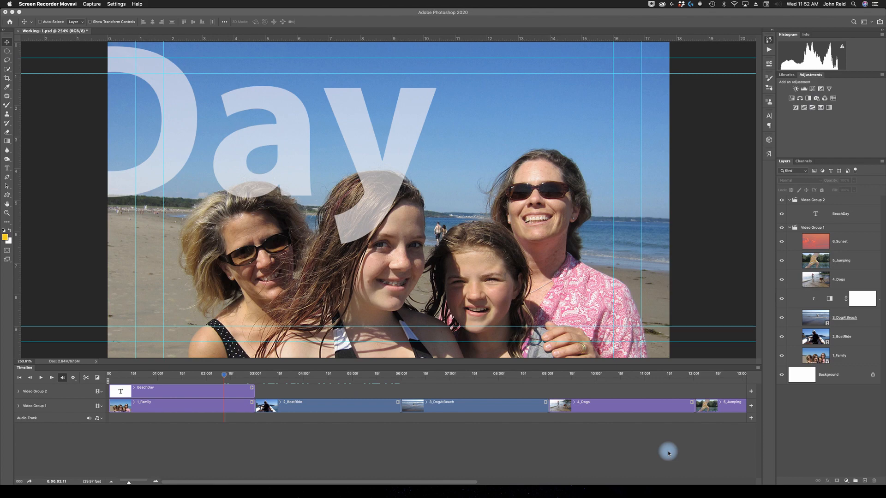
Apply a Zoom motion set to Zoom In with Resize to Fill Canvas to the 4_Dogs clip and scrub to its end.
left_click(229, 377)
left_click_drag(229, 377, 587, 392)
left_click(607, 404)
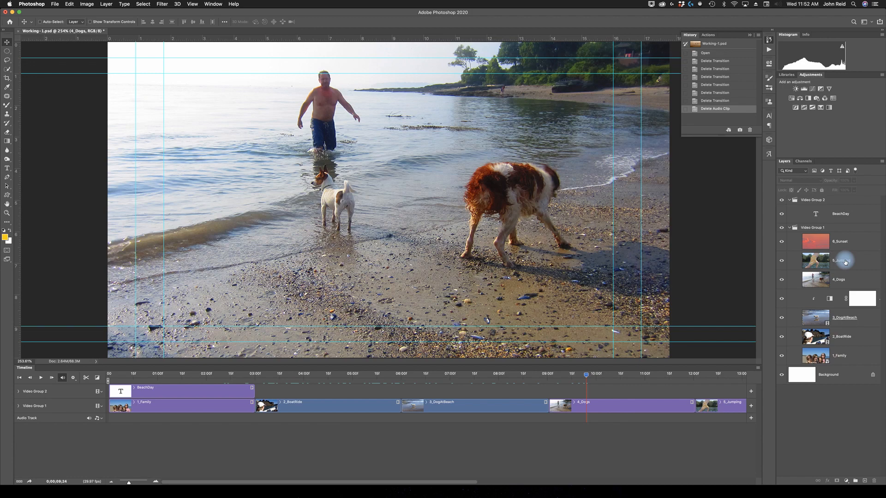
left_click(851, 282)
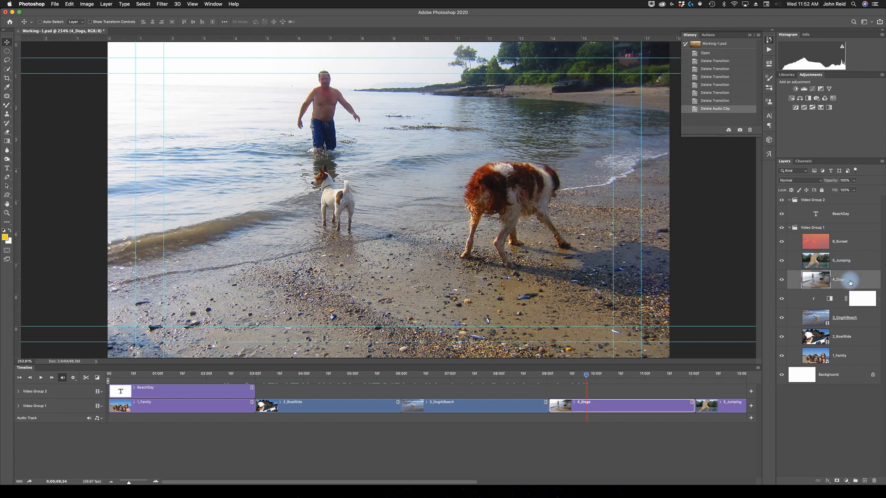
left_click(692, 404)
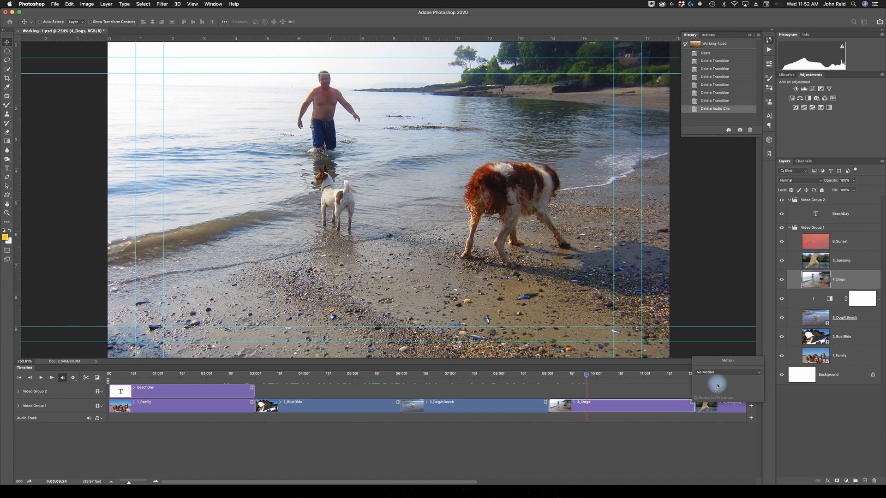
left_click(759, 374)
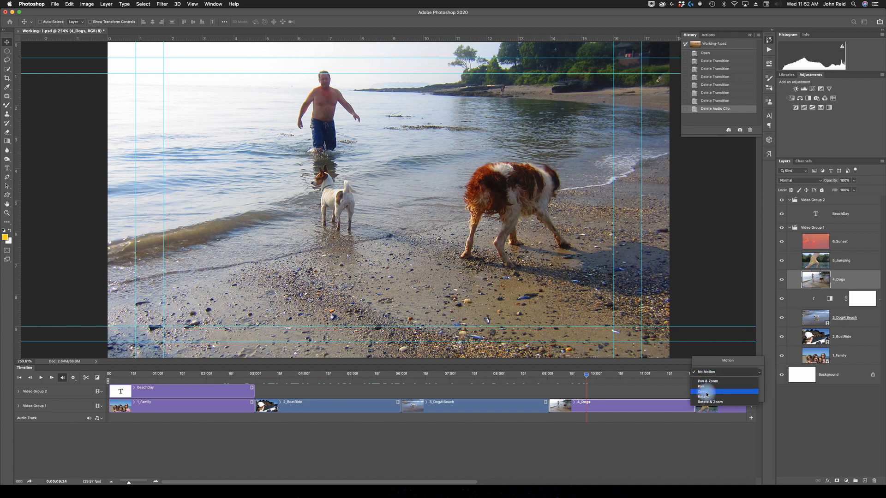
left_click(706, 392)
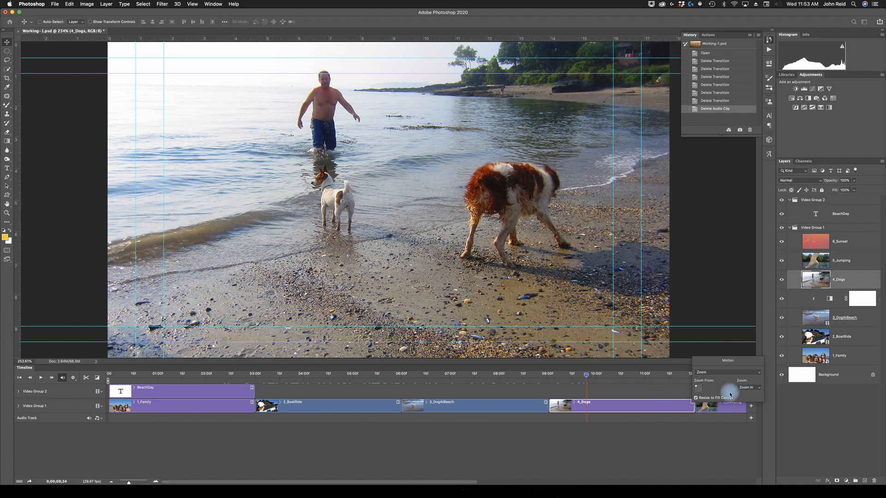
left_click(752, 389)
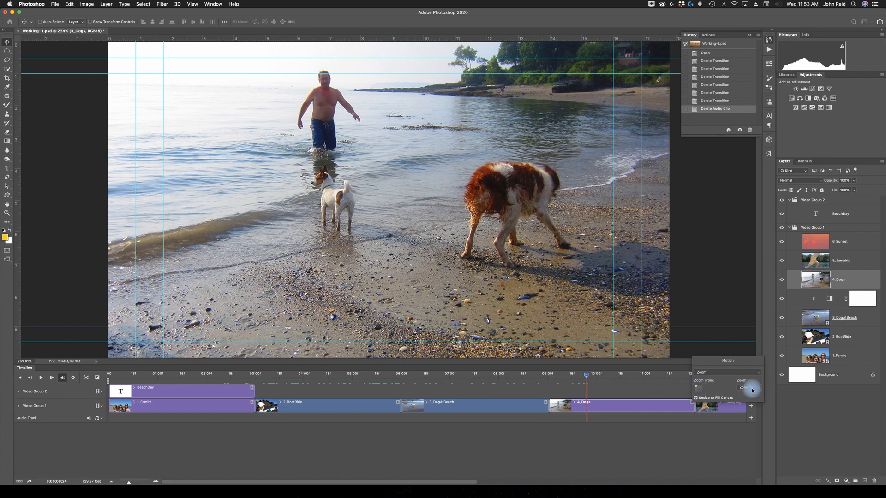
left_click(701, 400)
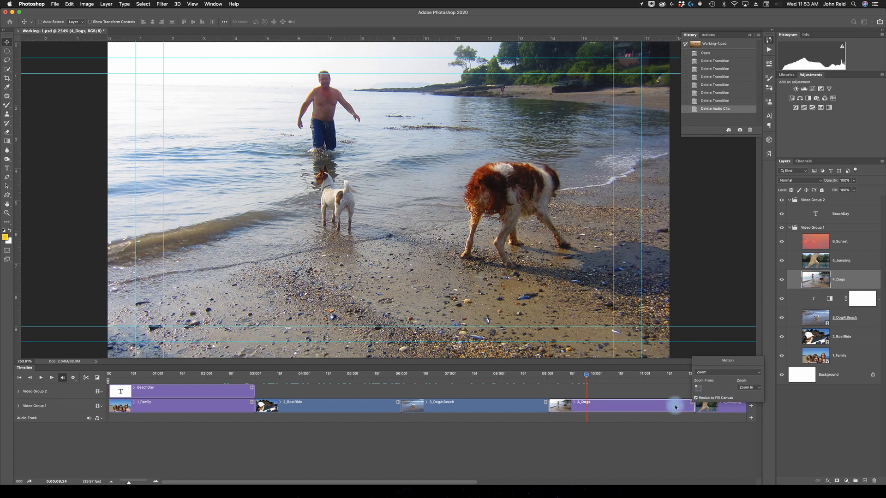
left_click(639, 409)
left_click_drag(591, 375, 692, 389)
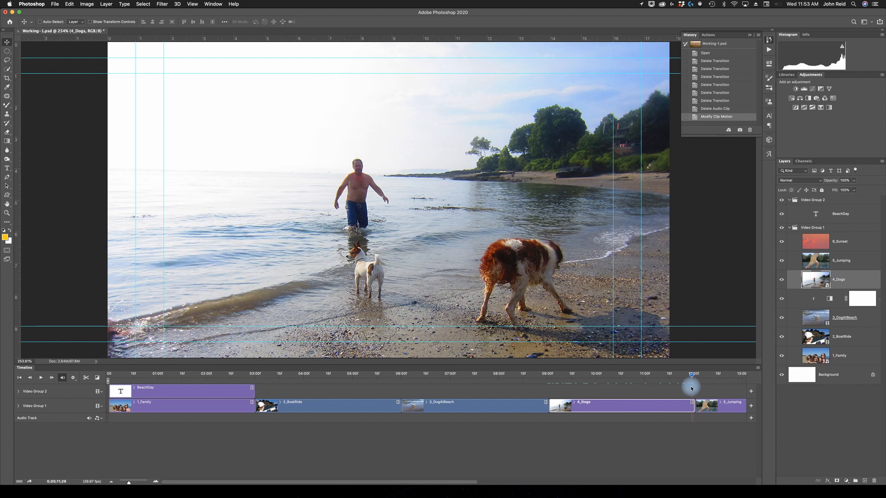
Expand the 4_Dogs clip's keyframes and, at its ending Transform keyframe (12:00), scale the photo to 120% with Free Transform.
left_click(575, 404)
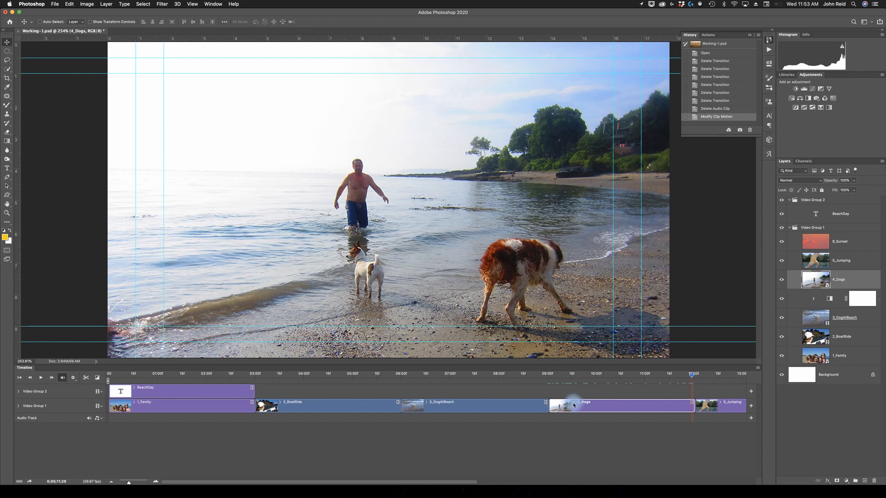
left_click(574, 405)
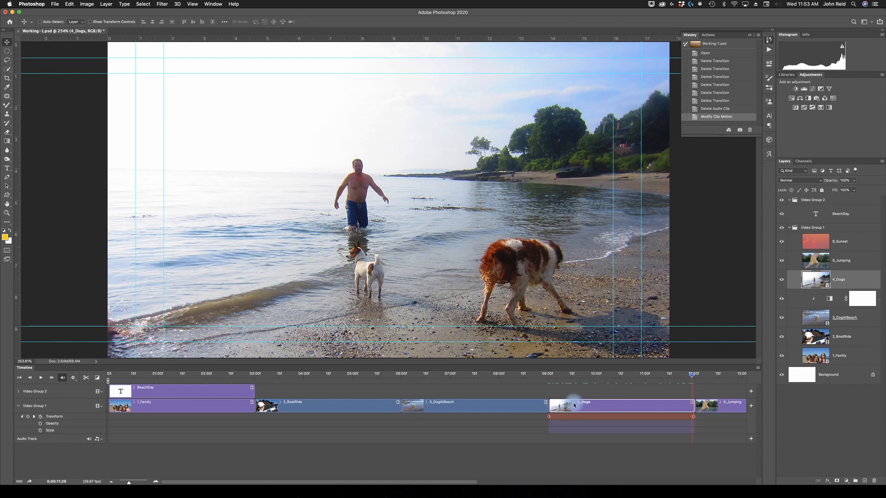
left_click_drag(692, 379, 693, 377)
left_click(694, 418)
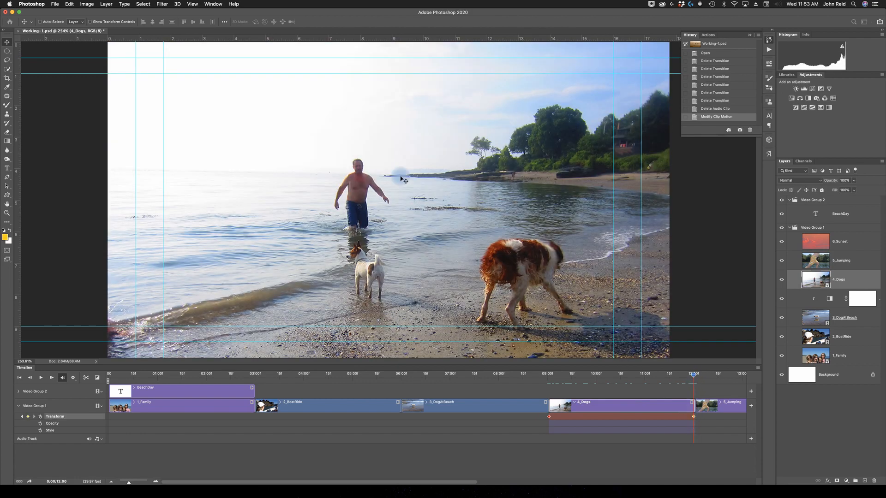
left_click(70, 4)
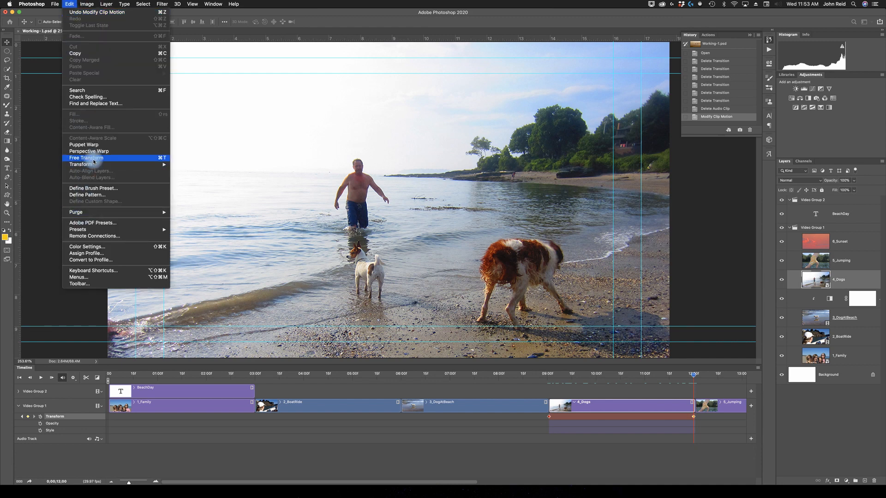
left_click(90, 158)
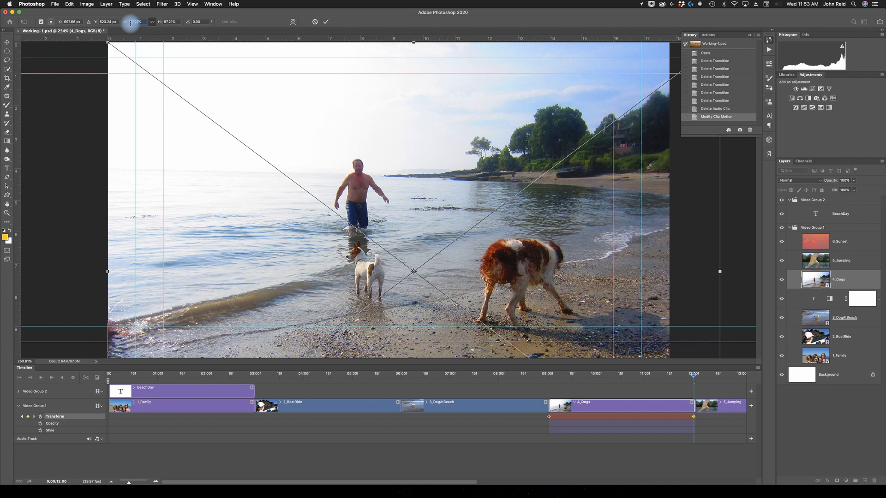
type("120")
key("Return")
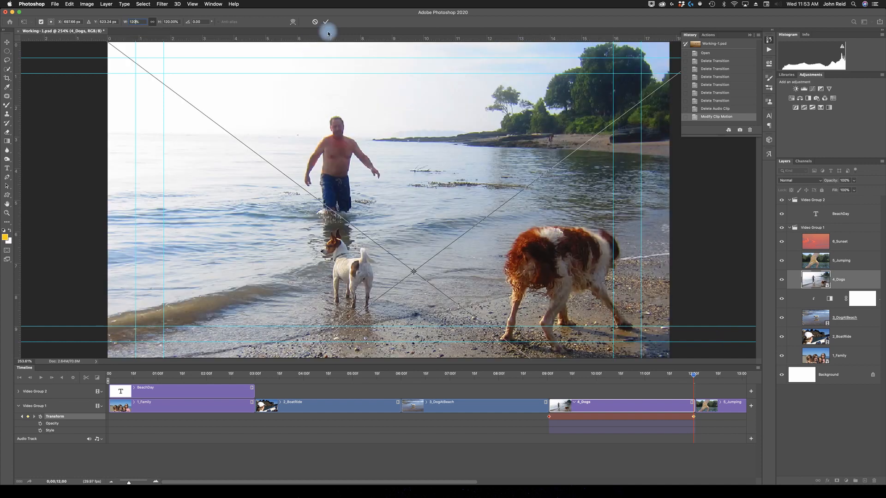
left_click(327, 23)
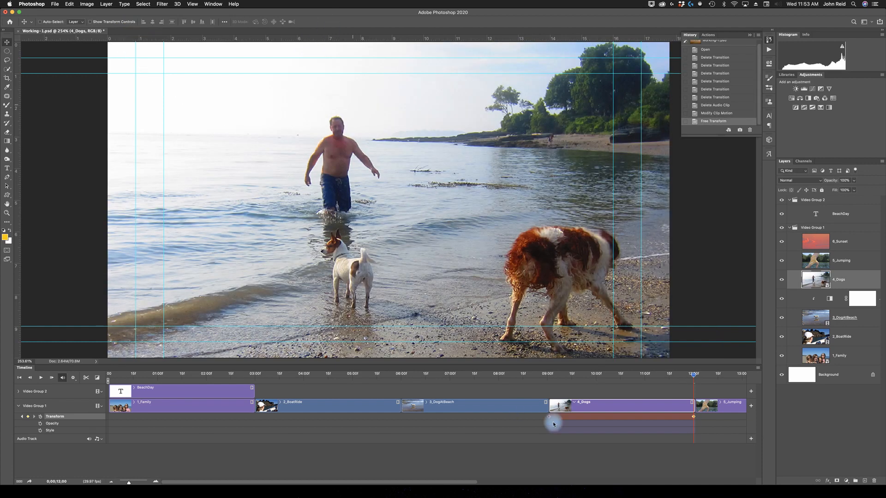
left_click_drag(693, 376, 693, 395)
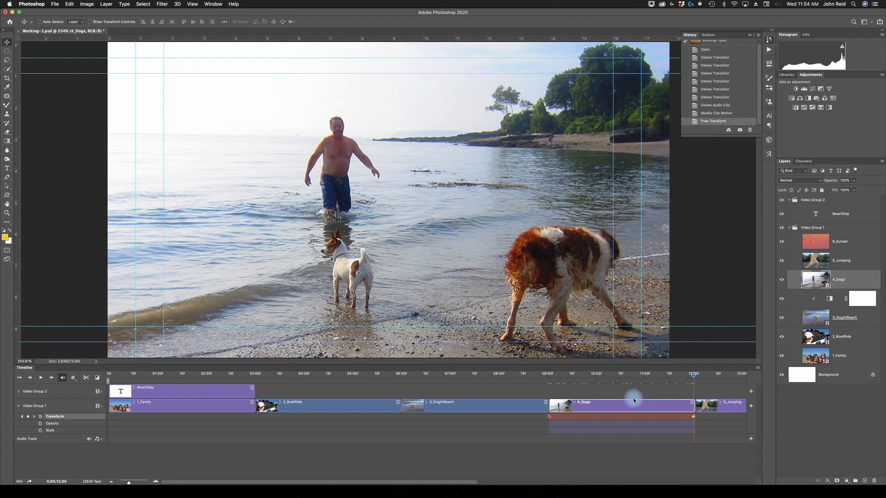
Collapse the 4_Dogs clip's keyframe properties and scrub back through the zoom to 10:03.
left_click(575, 404)
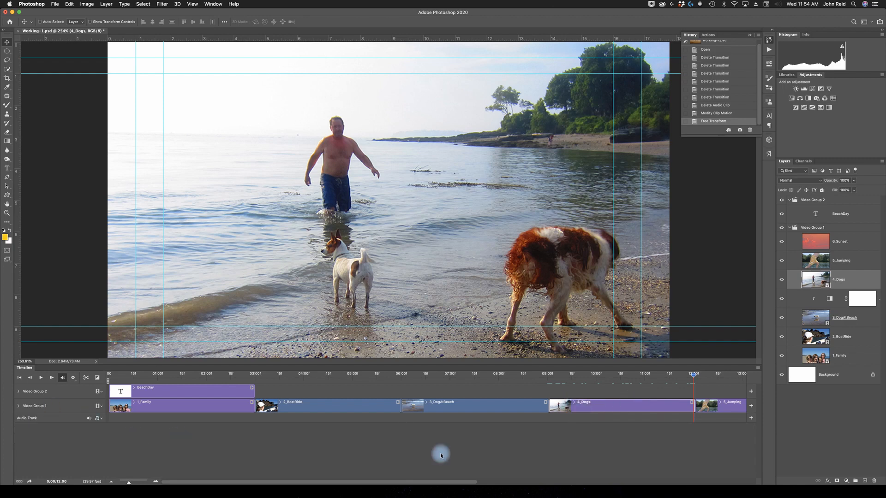
left_click_drag(692, 379, 600, 376)
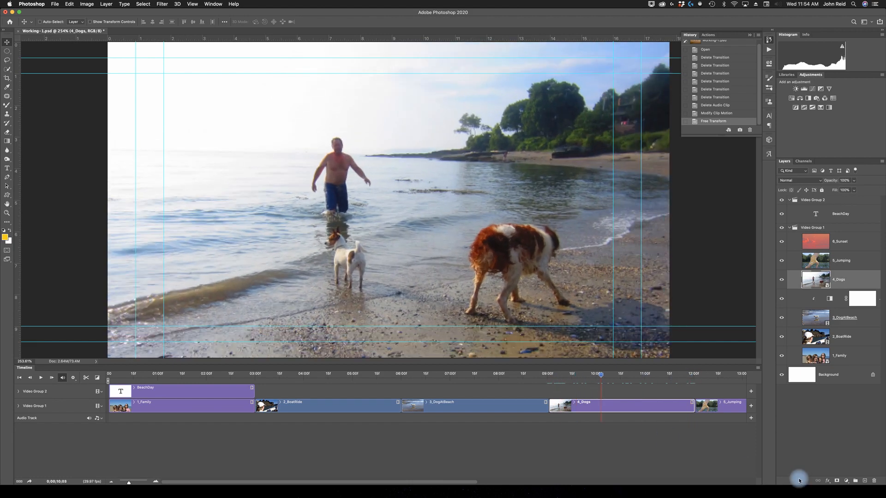
left_click(848, 491)
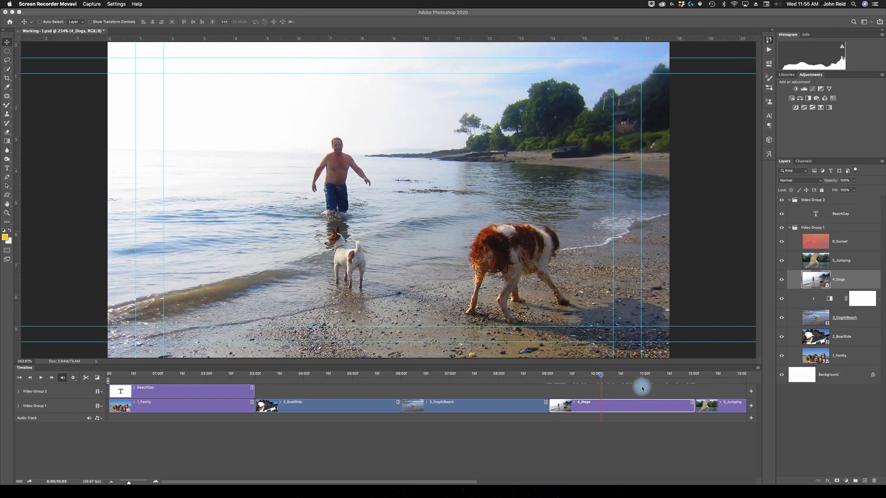
At the last frame of the 5_Jumping clip (15:00), move its photo down until the jumper's head and raised hand are in frame.
left_click(418, 482)
left_click_drag(418, 482, 516, 494)
left_click_drag(409, 375, 649, 385)
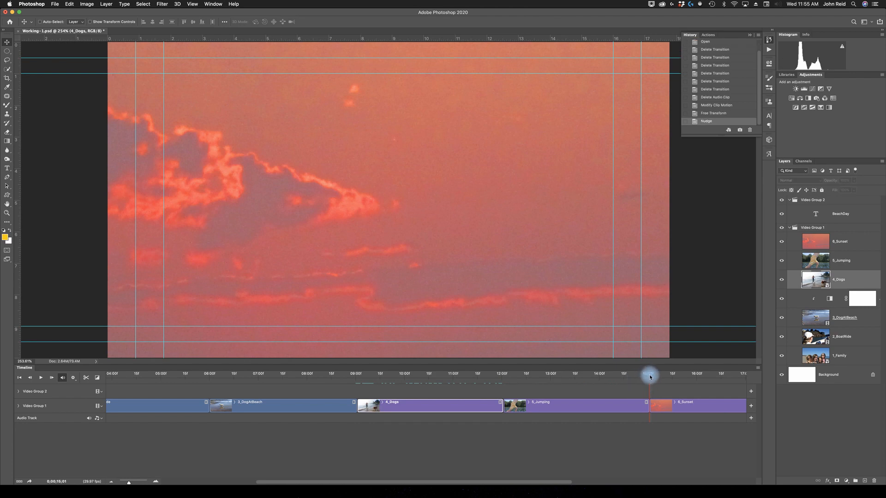
left_click(648, 378)
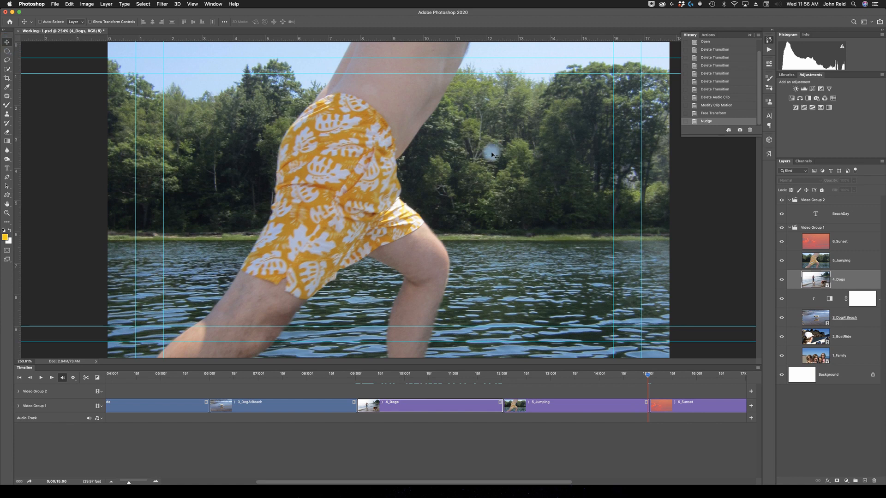
left_click_drag(498, 308, 498, 330)
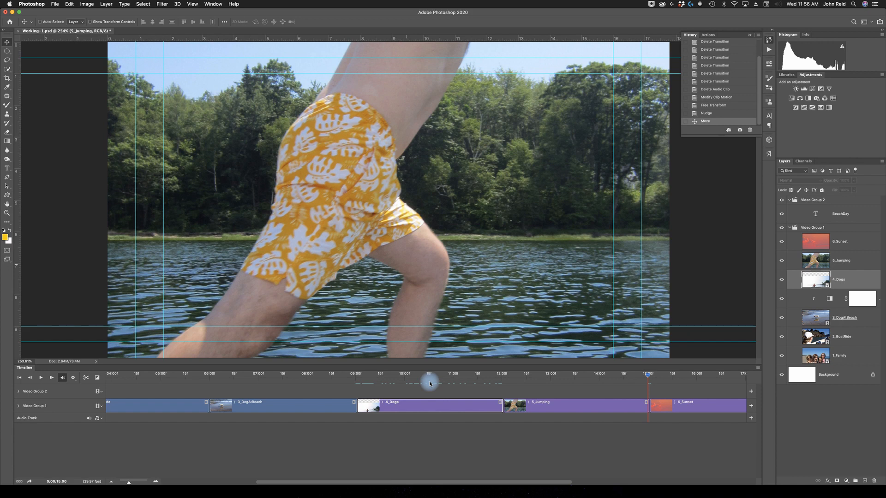
key("super+z")
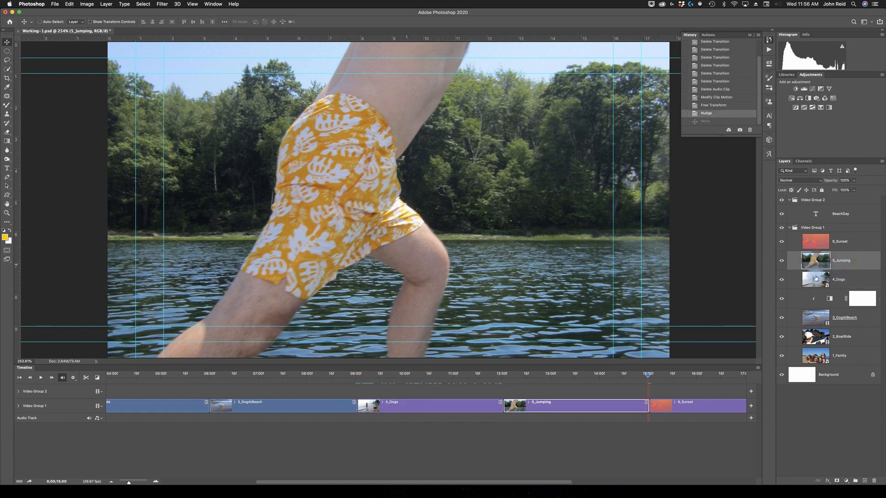
left_click_drag(490, 226, 494, 300)
left_click_drag(478, 133, 481, 257)
left_click_drag(477, 154, 748, 32)
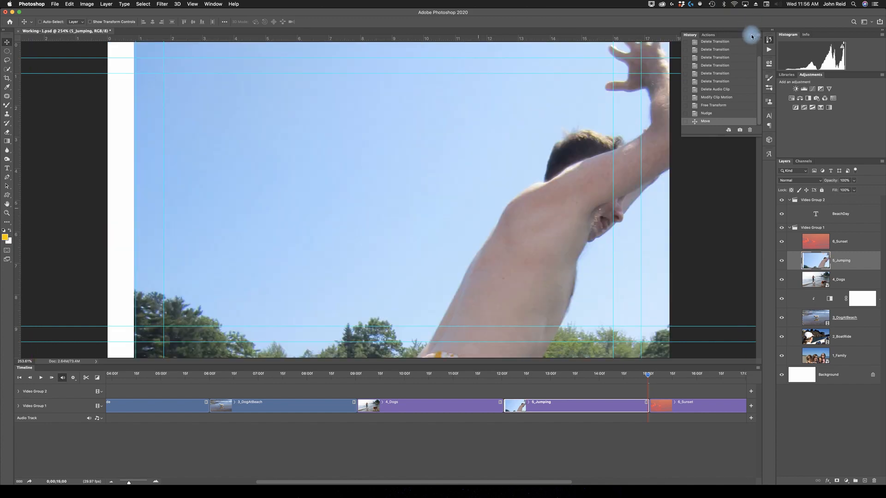
left_click_drag(487, 102, 410, 148)
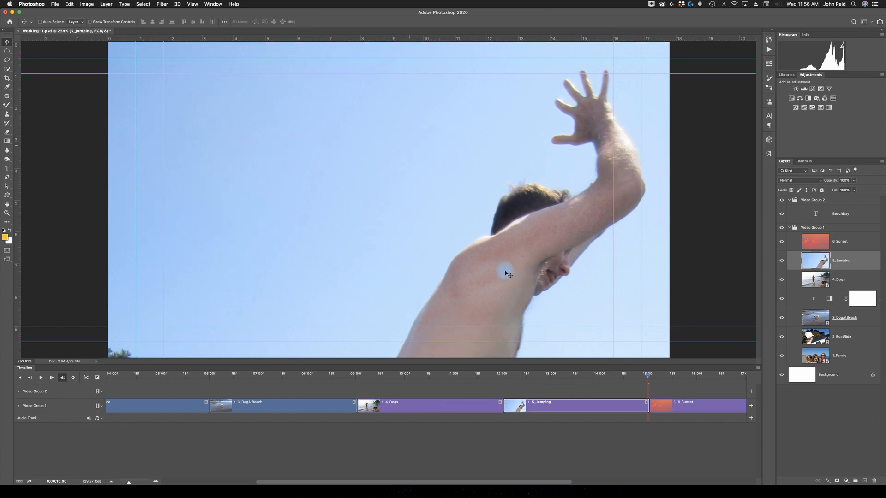
Expand the 5_Jumping clip's keyframe properties, enable Position with a keyframe at 15:00 and move the playhead to 12:01.
left_click(530, 404)
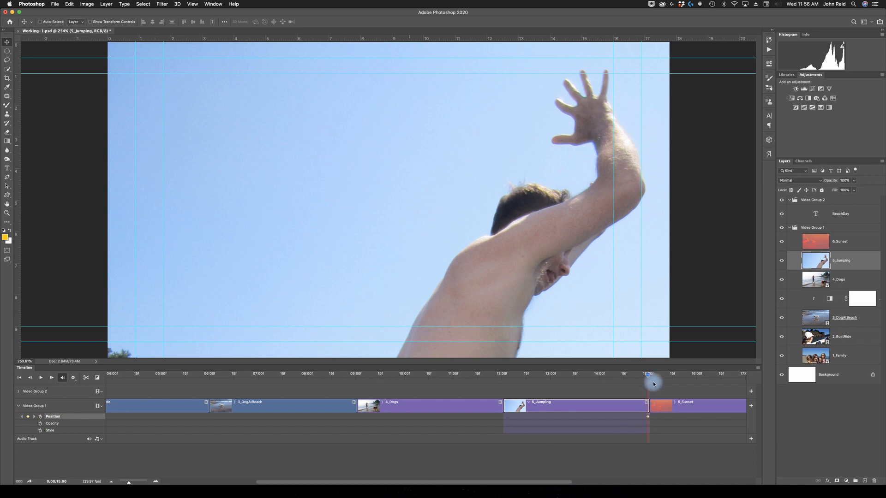
left_click_drag(647, 377, 504, 387)
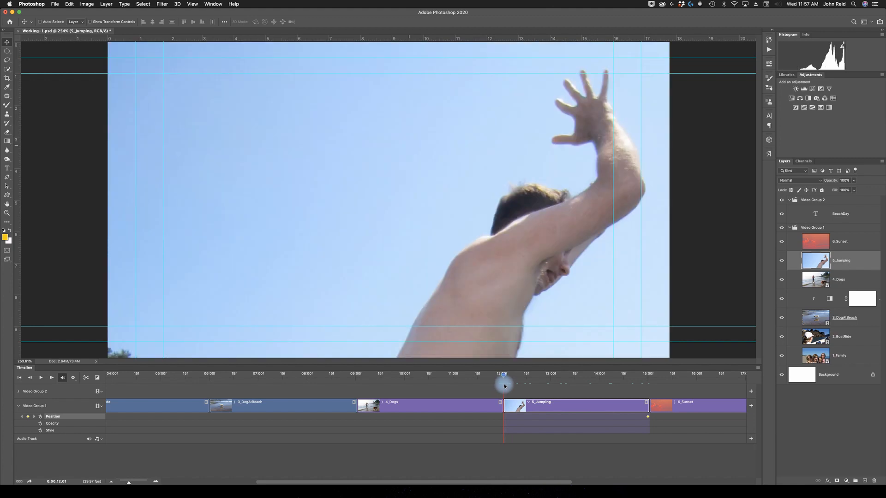
left_click_drag(505, 386, 515, 379)
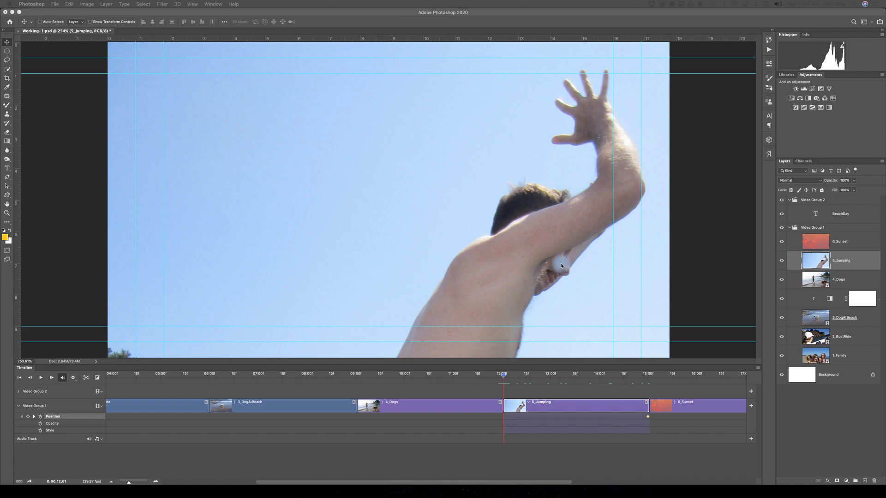
left_click(554, 310, "shift")
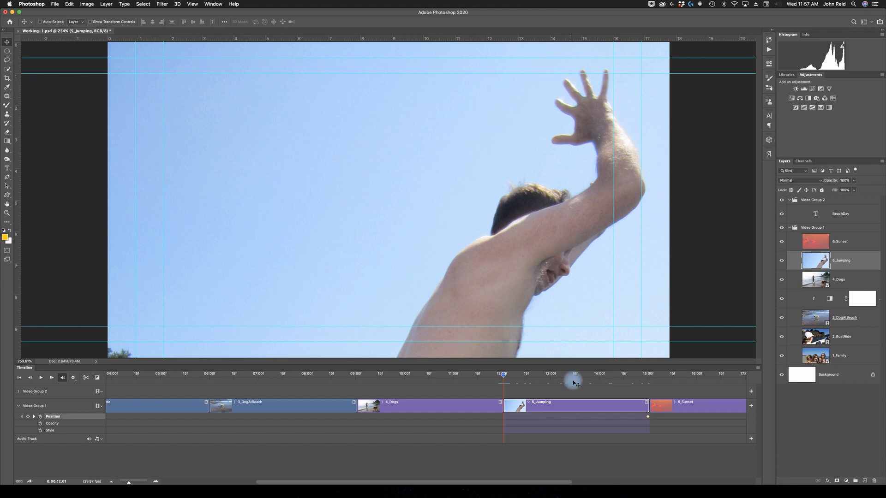
Move the 5_Jumping photo up until the jumper's legs and the water fill the frame, keyframing Position at the clip's start.
left_click_drag(569, 296, 573, 39)
left_click_drag(553, 261, 560, 12)
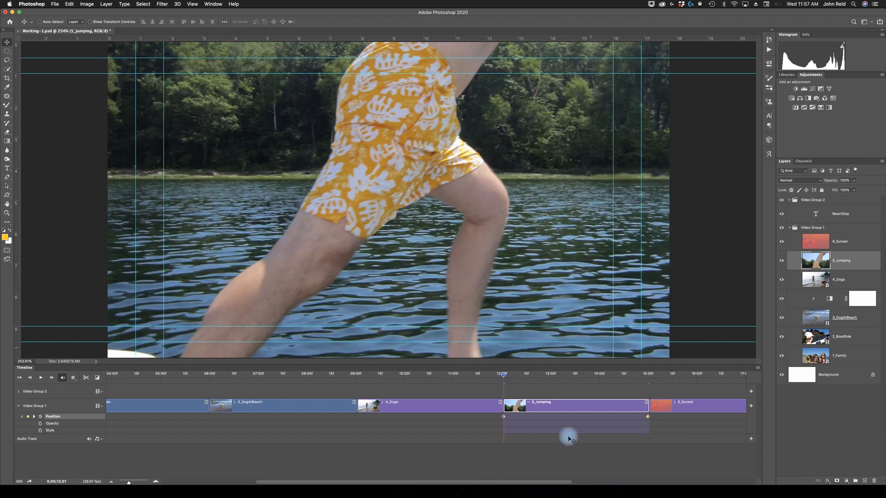
left_click_drag(534, 152, 534, 26)
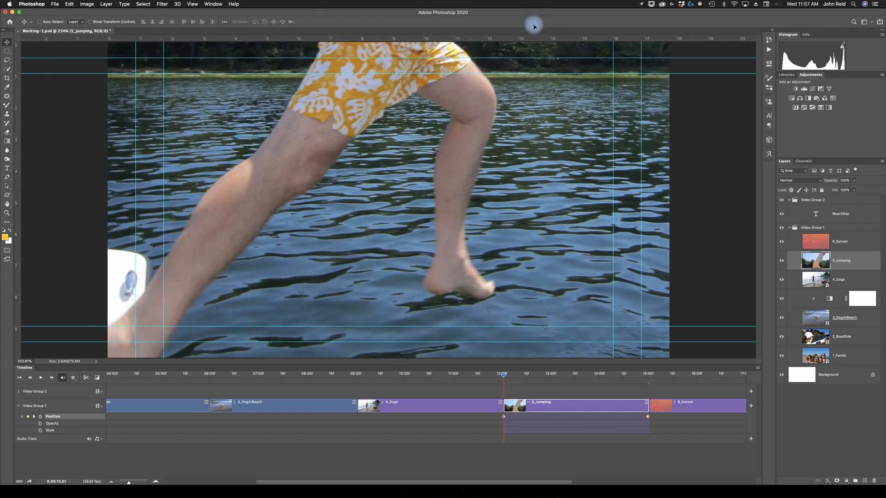
left_click_drag(515, 227, 511, 100)
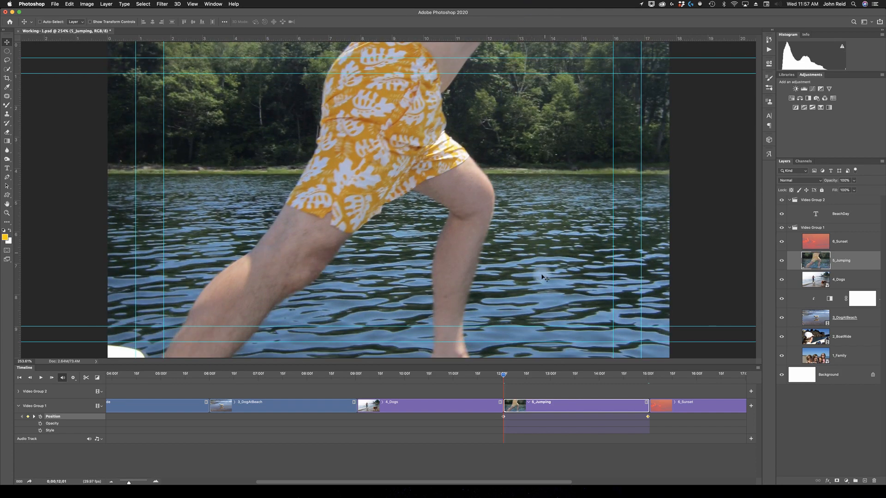
left_click_drag(540, 280, 507, 128)
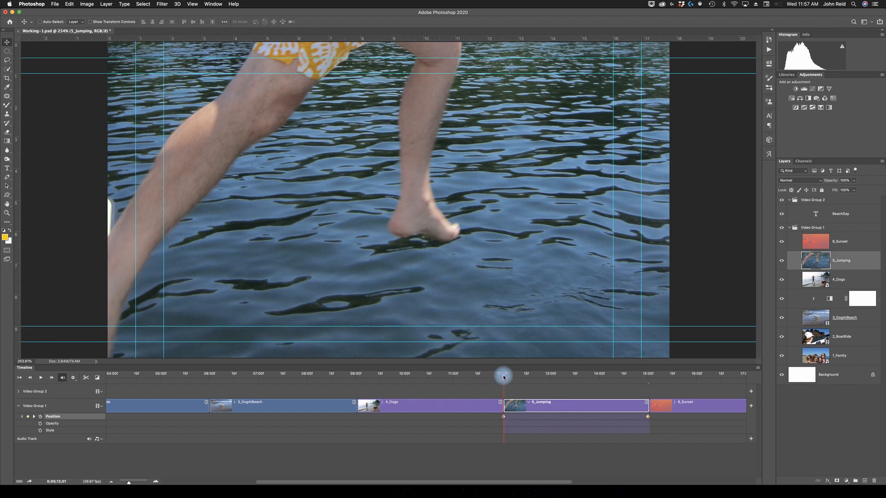
Play back the 5_Jumping clip's pan, starting just before the end of the 4_Dogs clip.
left_click_drag(504, 378, 497, 376)
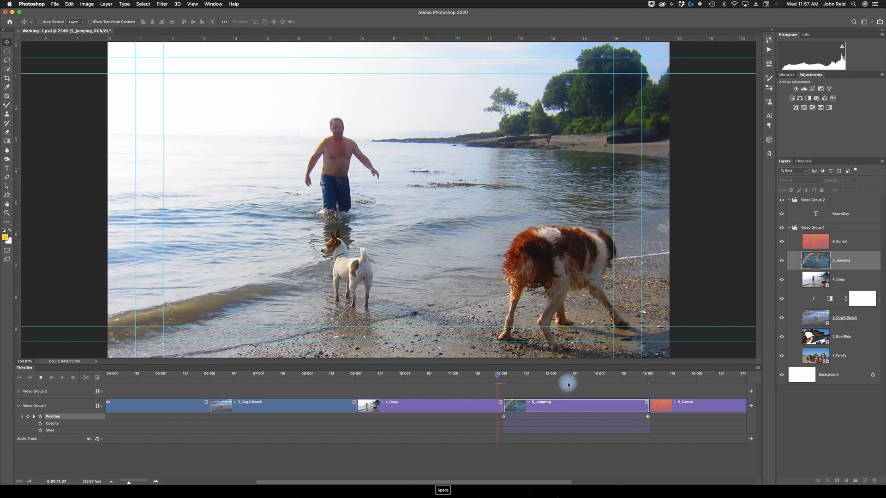
key("space")
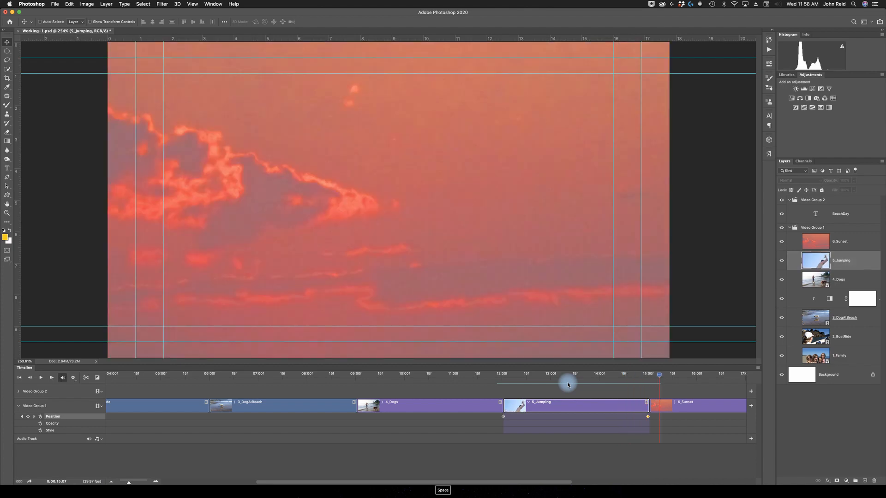
left_click(55, 5)
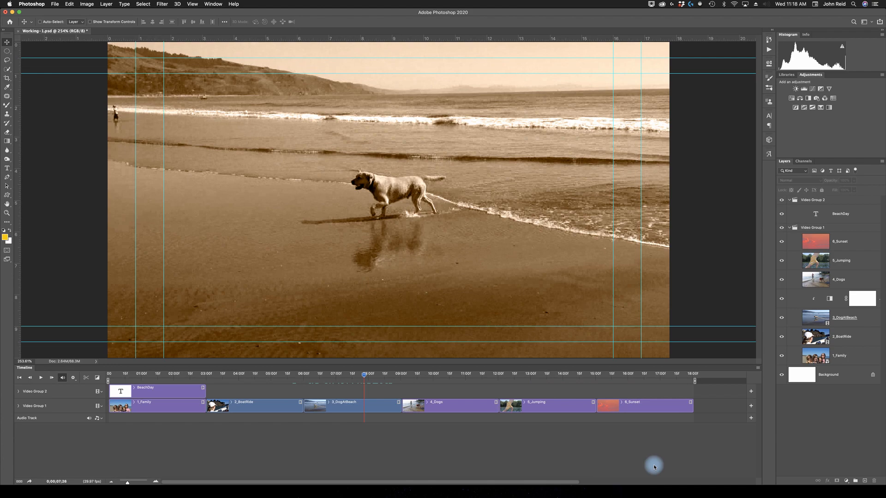
Return the playhead to the video's first frame and set the transition duration to 0.25 s.
left_click_drag(364, 375, 402, 377)
left_click_drag(340, 382, 303, 380)
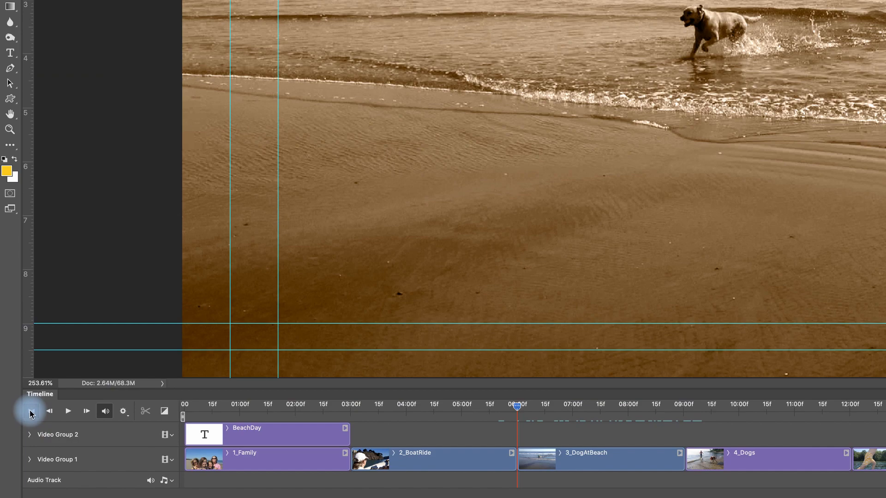
left_click(30, 413)
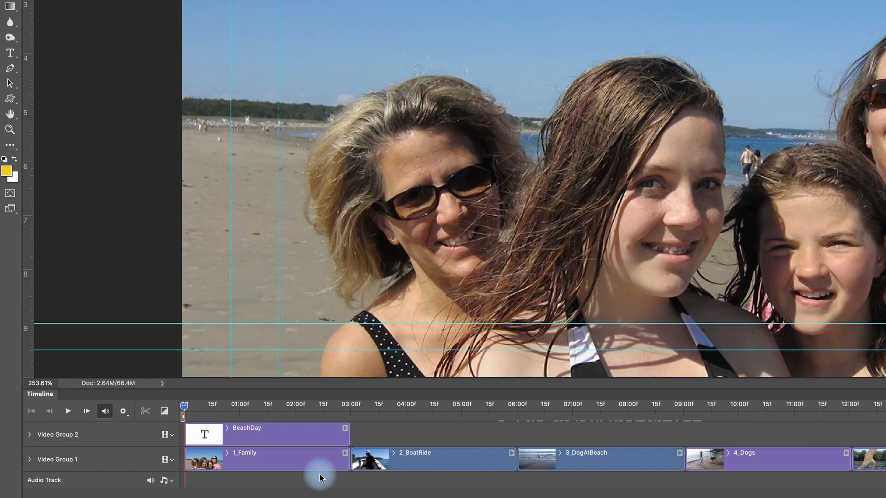
left_click(164, 412)
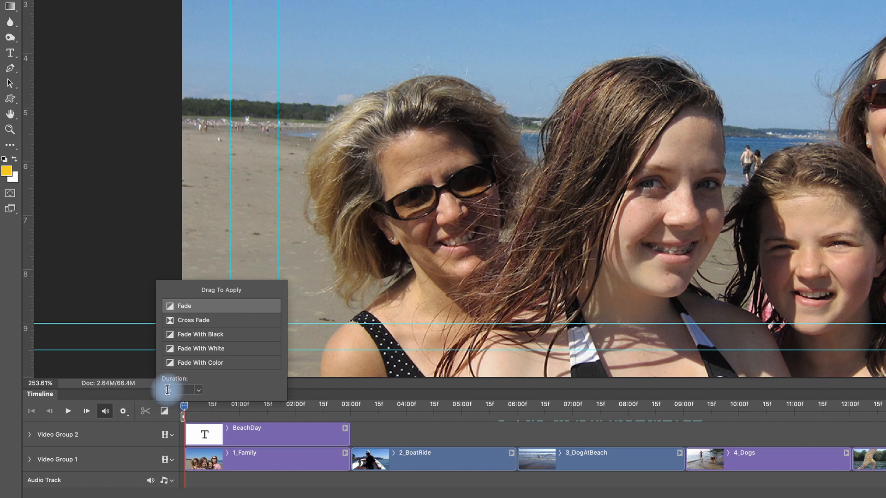
left_click(199, 390)
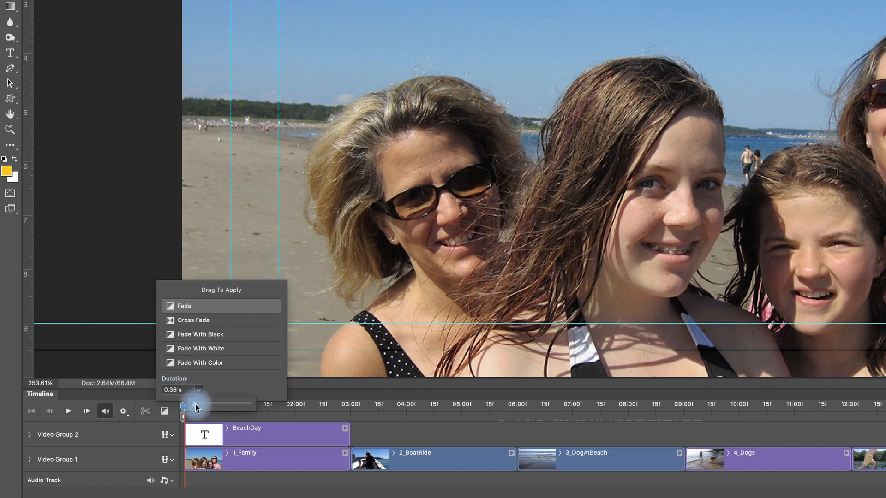
left_click(169, 390)
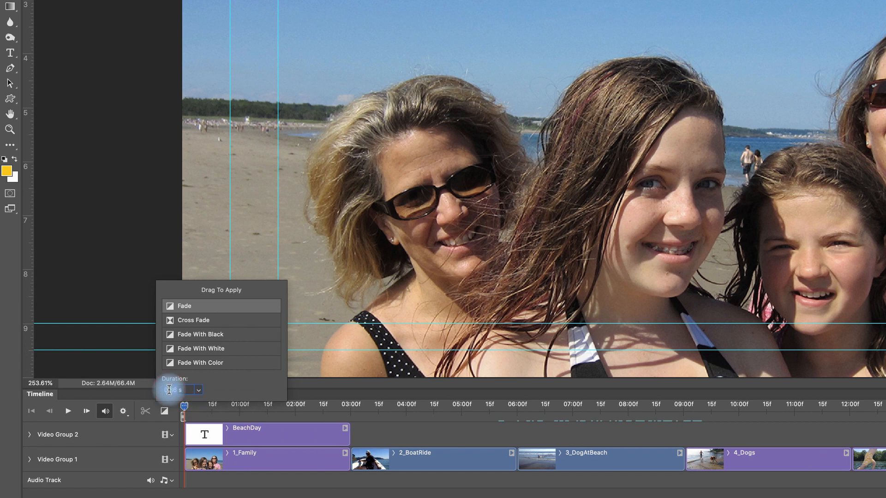
type(".")
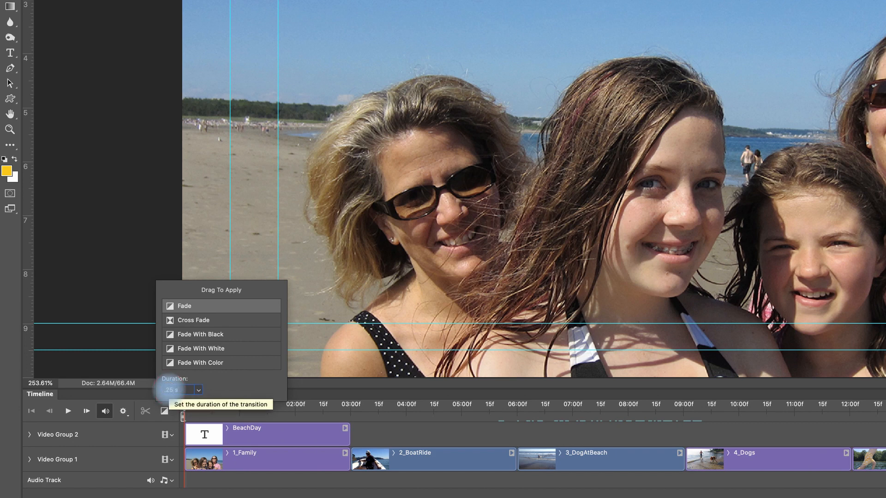
key("Return")
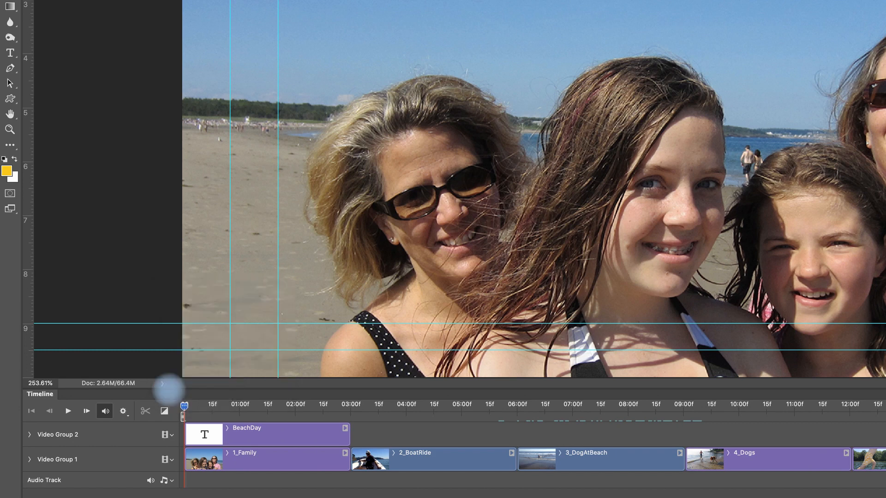
Apply a 0.25 s Cross Fade between the 1_Family and 2_BoatRide clips.
left_click(165, 412)
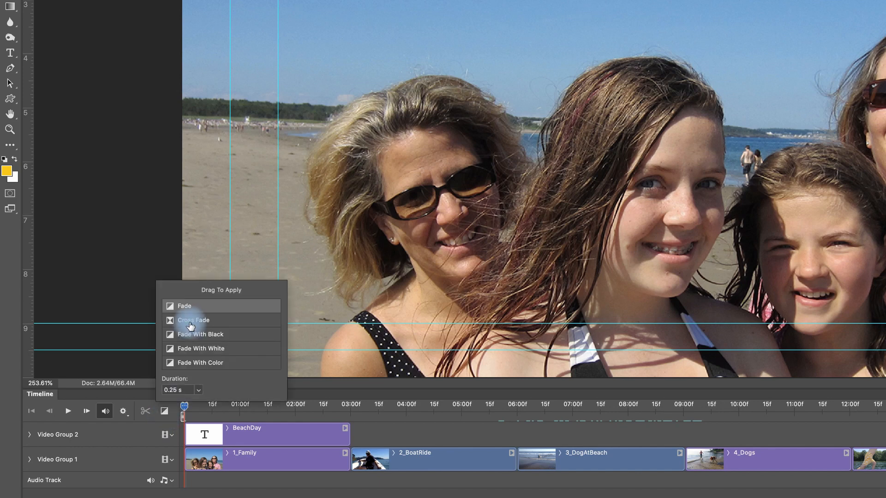
left_click_drag(173, 325, 360, 461)
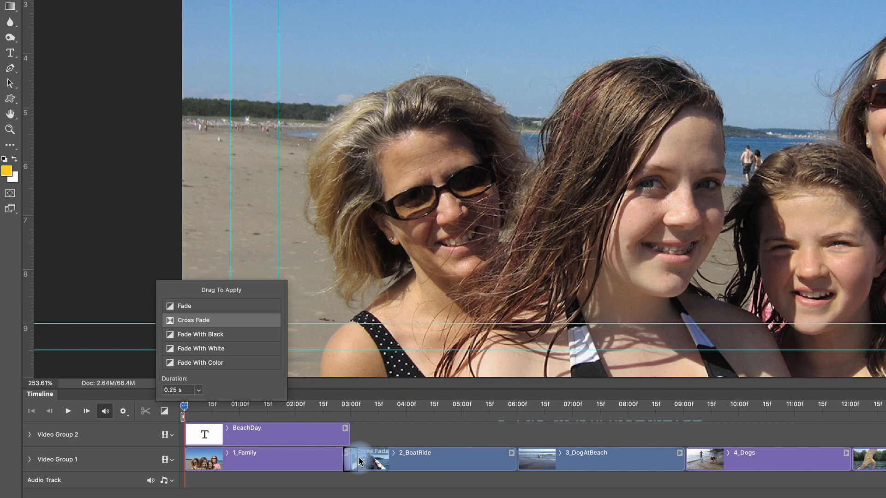
left_click_drag(357, 460, 356, 462)
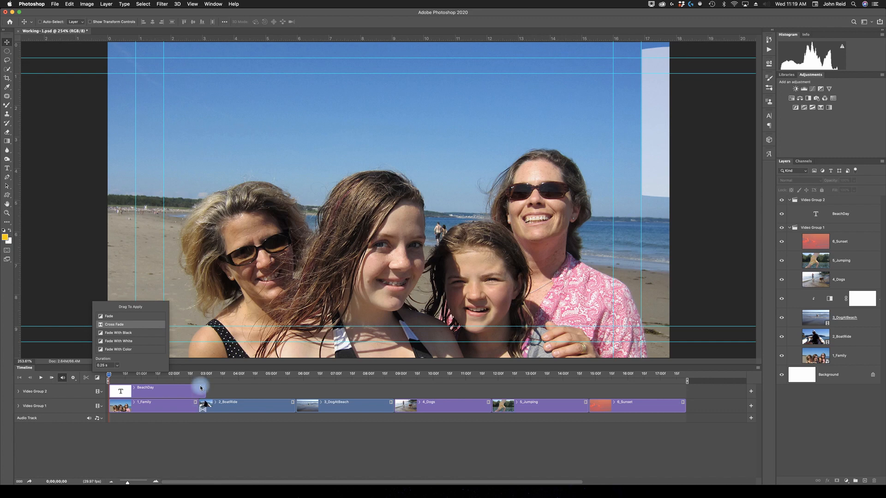
Play back the cross fade between 1_Family and 2_BoatRide twice, starting shortly before the transition.
left_click_drag(198, 379, 193, 379)
key("space")
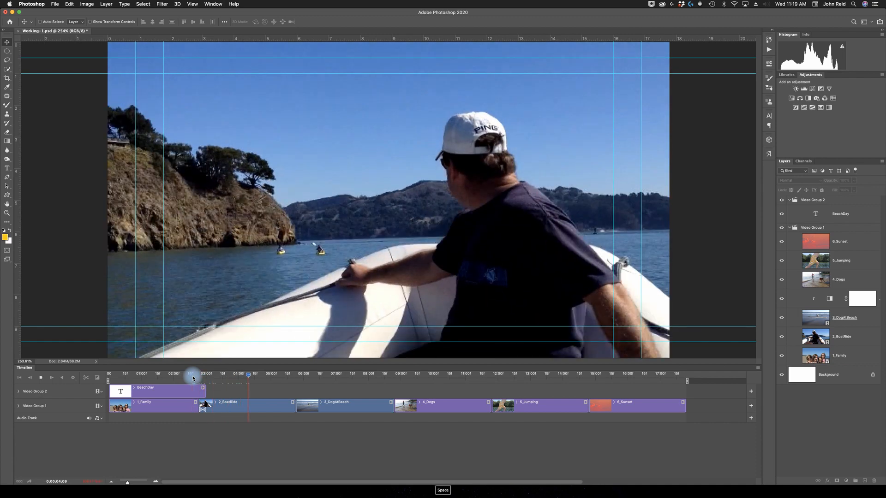
key("space")
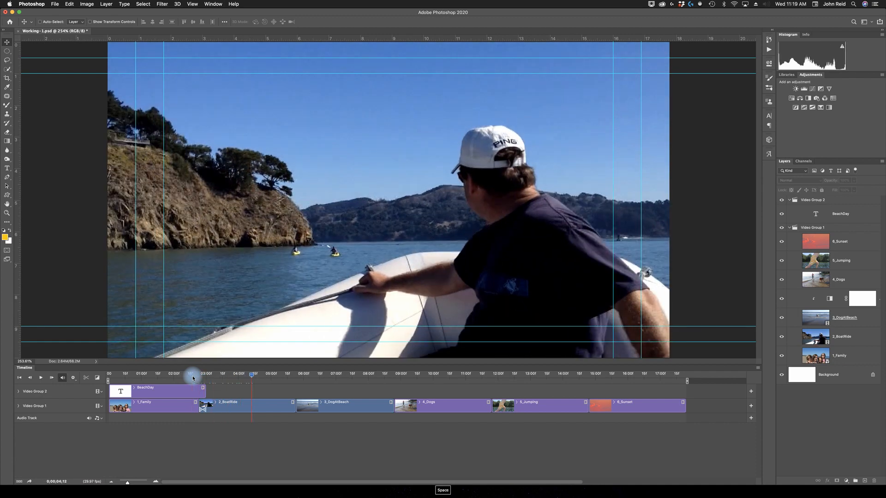
left_click_drag(255, 376, 192, 377)
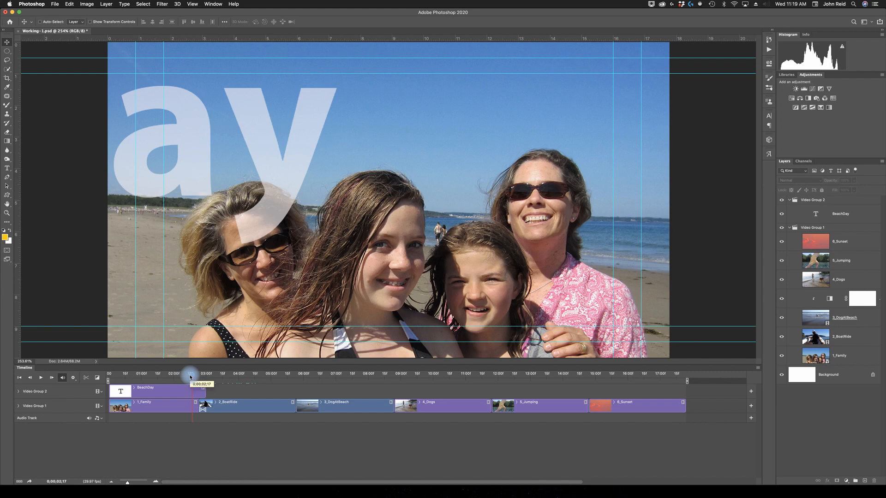
key("space")
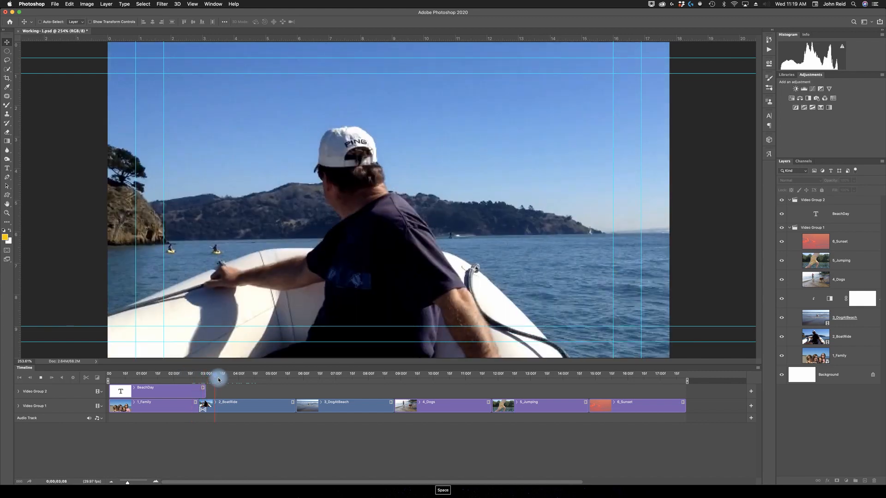
key("space")
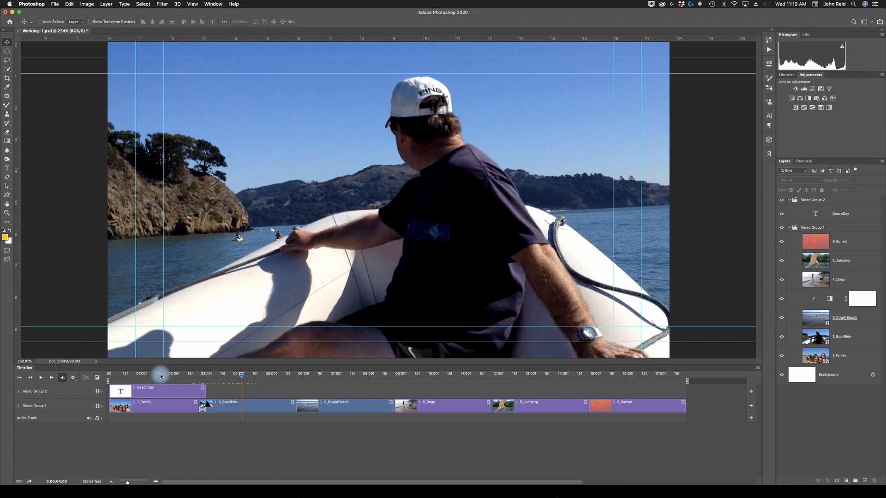
Apply 0.25 s Cross Fades at the starts of the 3_DogAtBeach, 4_Dogs, 5_Jumping and 6_Sunset clips.
left_click(97, 378)
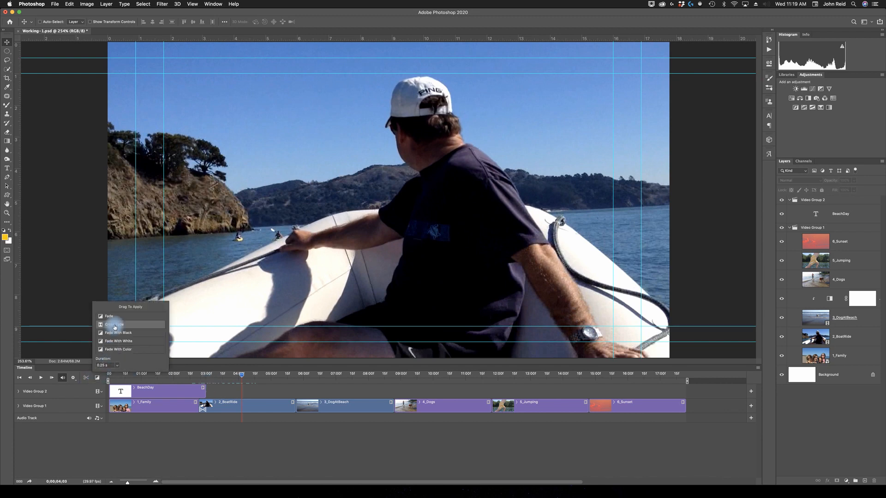
left_click_drag(115, 326, 297, 411)
left_click_drag(102, 327, 388, 413)
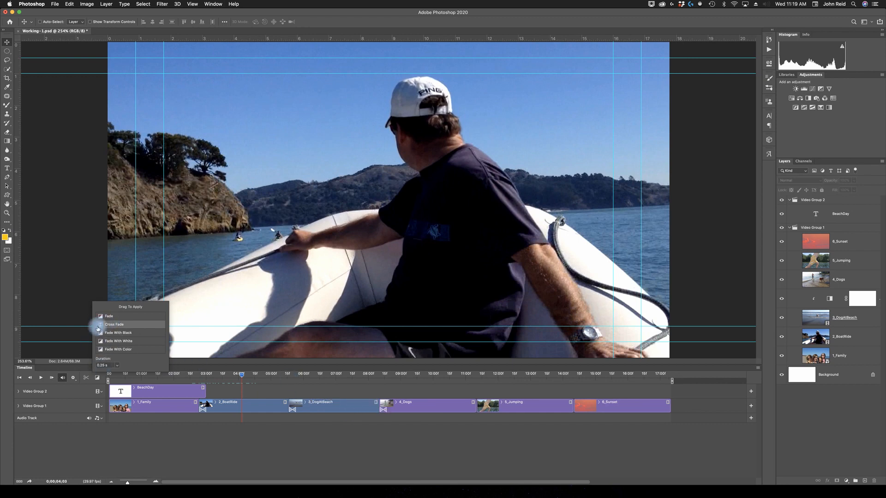
left_click_drag(100, 325, 479, 414)
left_click_drag(473, 411, 473, 410)
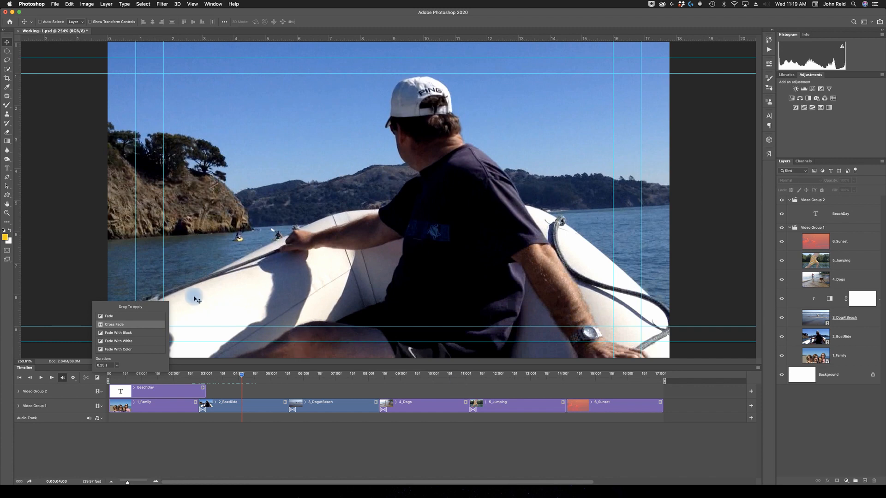
left_click_drag(103, 325, 569, 410)
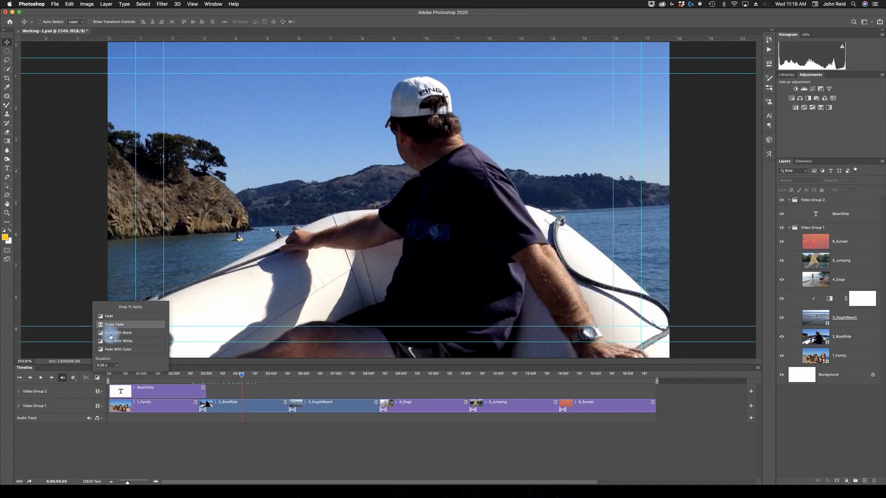
Add a Fade With Black at the end of the 6_Sunset clip and lengthen it to about 1 s.
left_click_drag(110, 333, 652, 408)
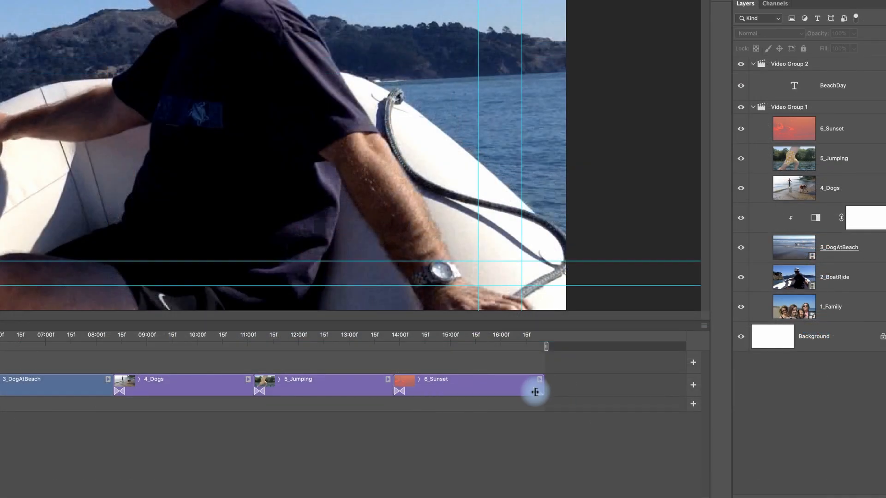
left_click_drag(533, 392, 490, 393)
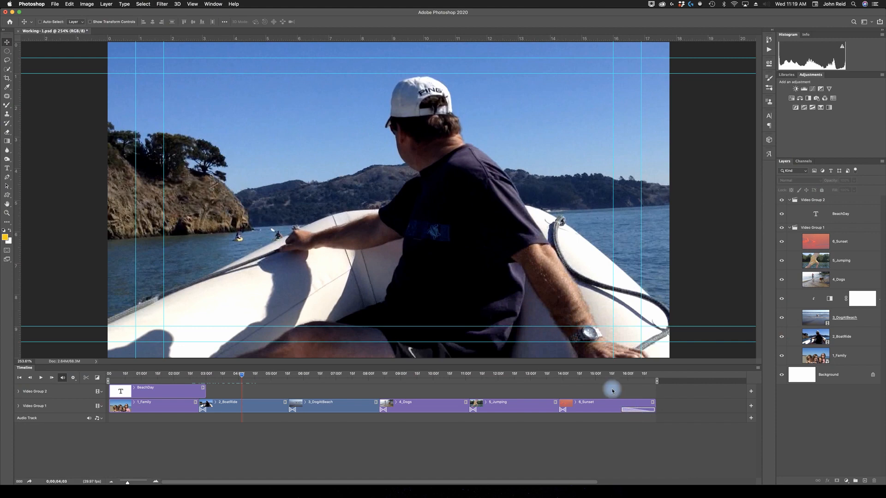
Play back the end of the 6_Sunset clip to check its fade to black.
left_click(604, 378)
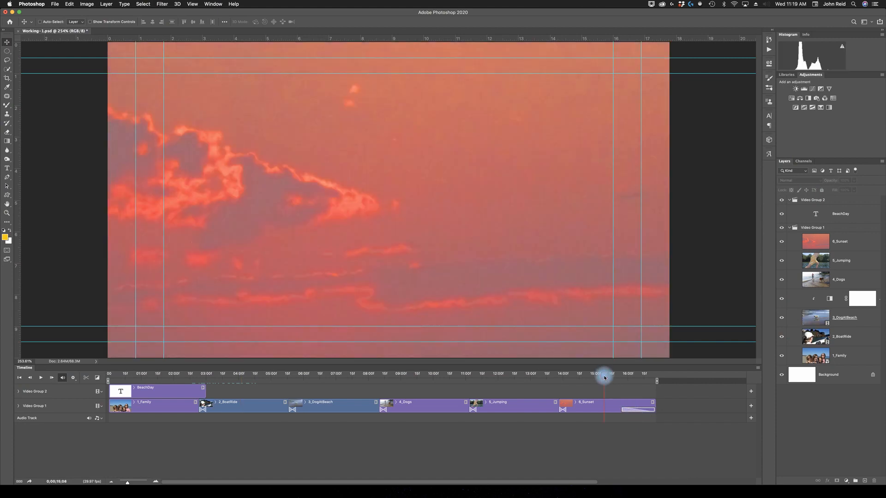
key("space")
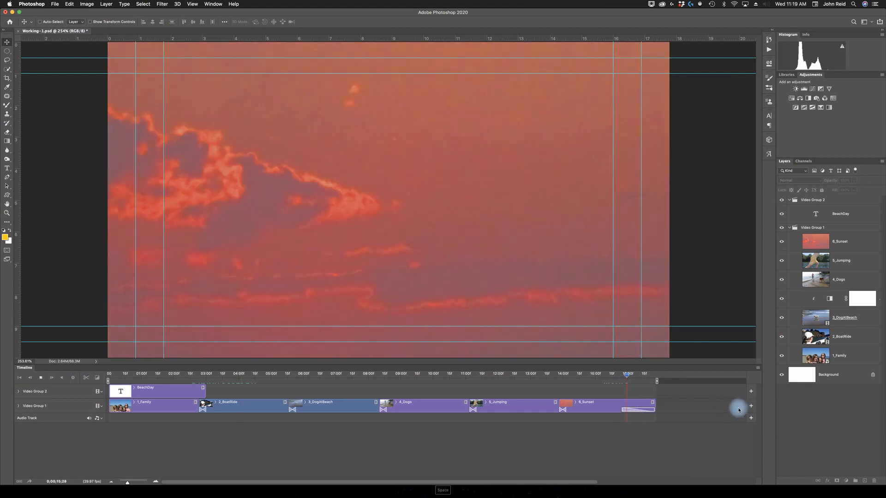
key("space")
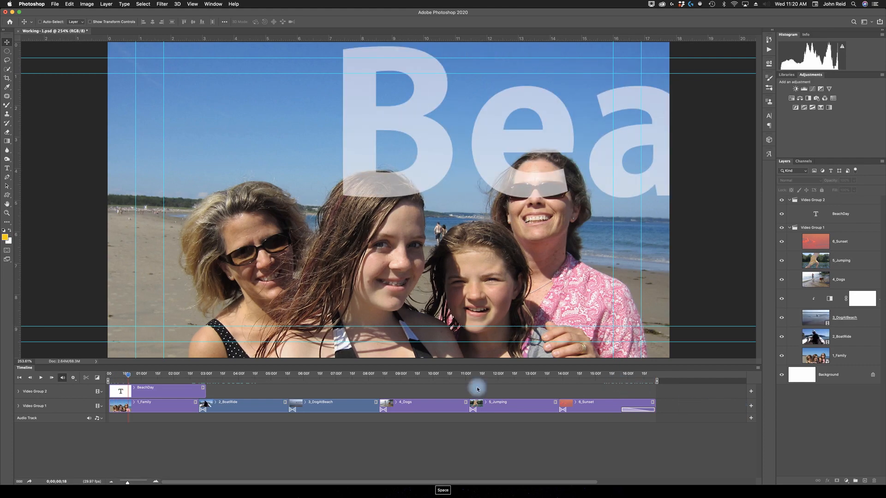
Play the video from its beginning to review the opening BeachDay title.
key("space")
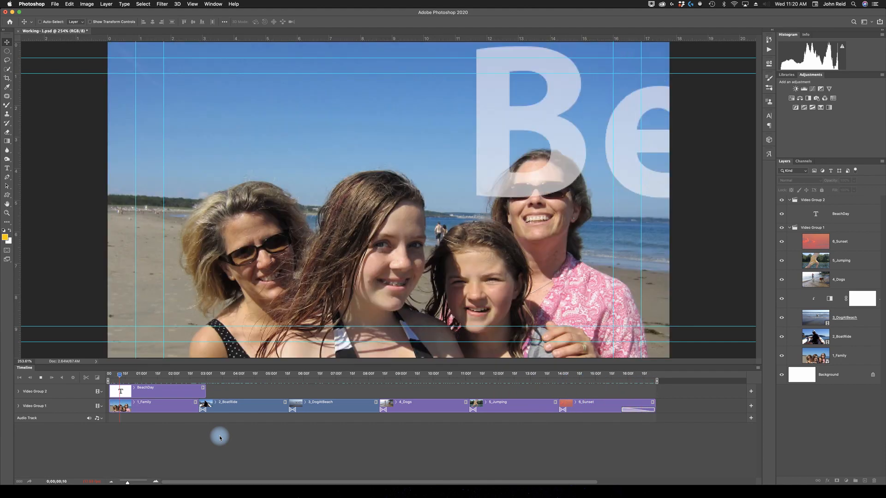
key("space")
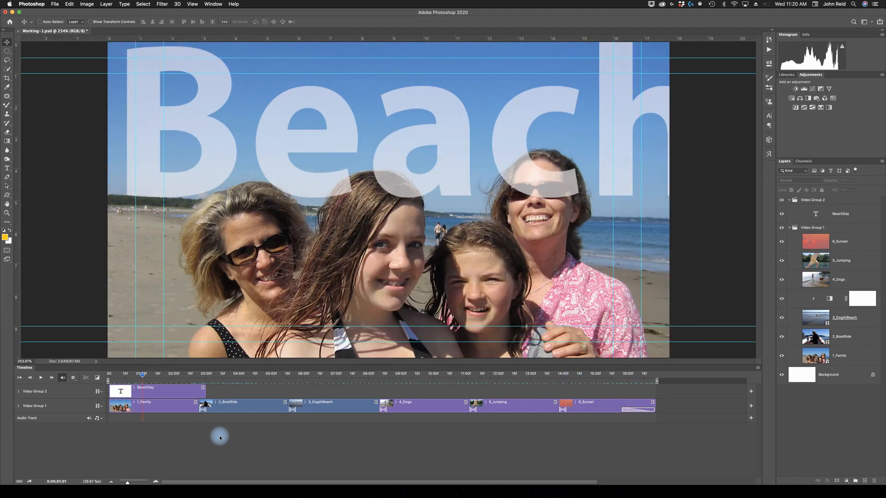
left_click(138, 374)
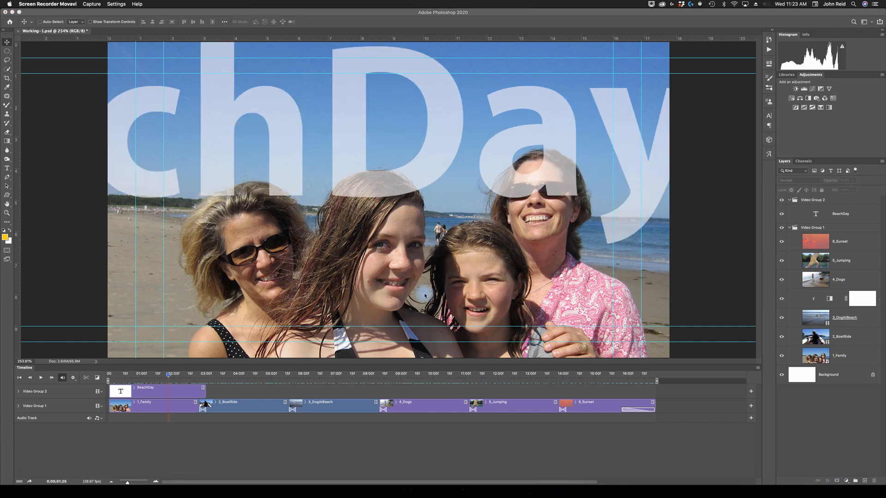
Add beachsong.mp3 from the Lesson11 folder to the audio track.
left_click(97, 419)
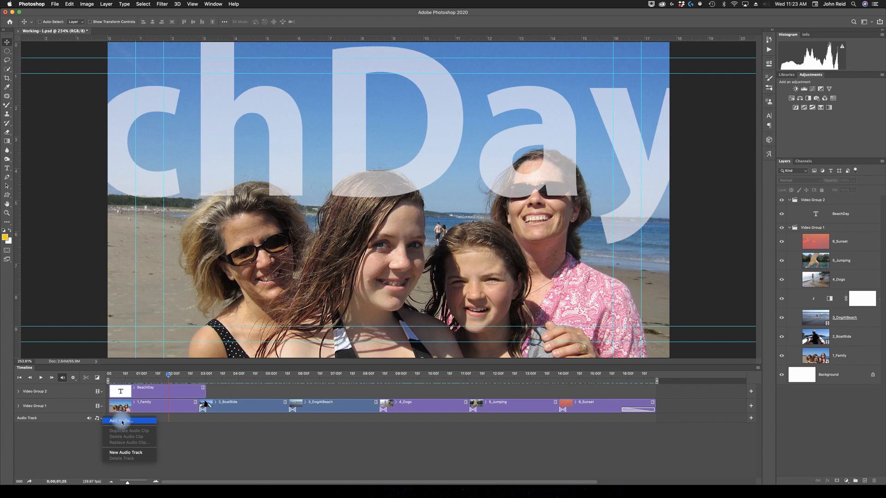
left_click(122, 422)
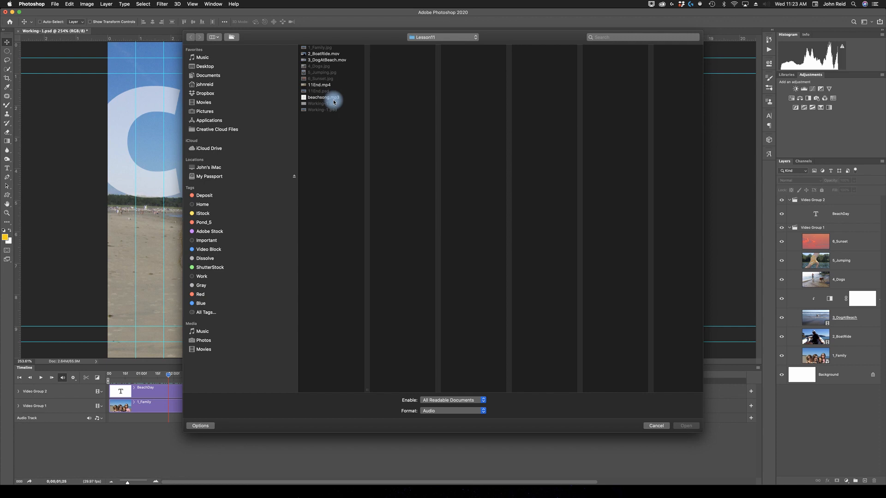
left_click(306, 99)
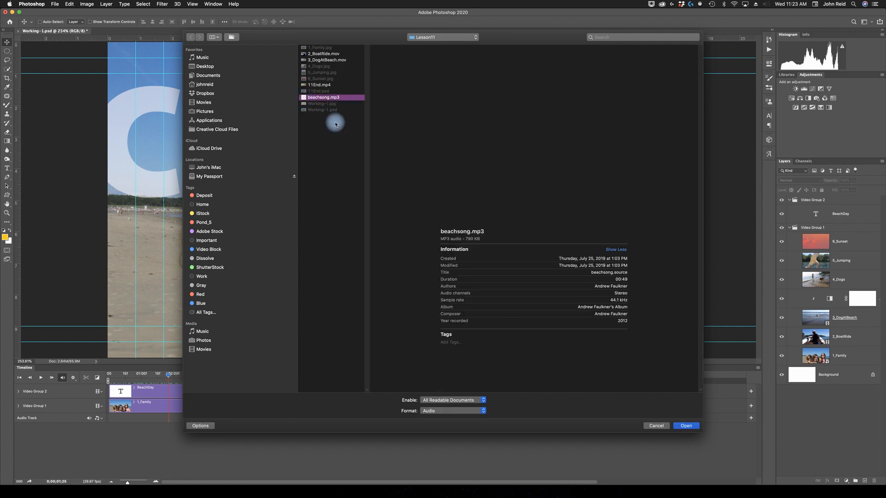
left_click(685, 426)
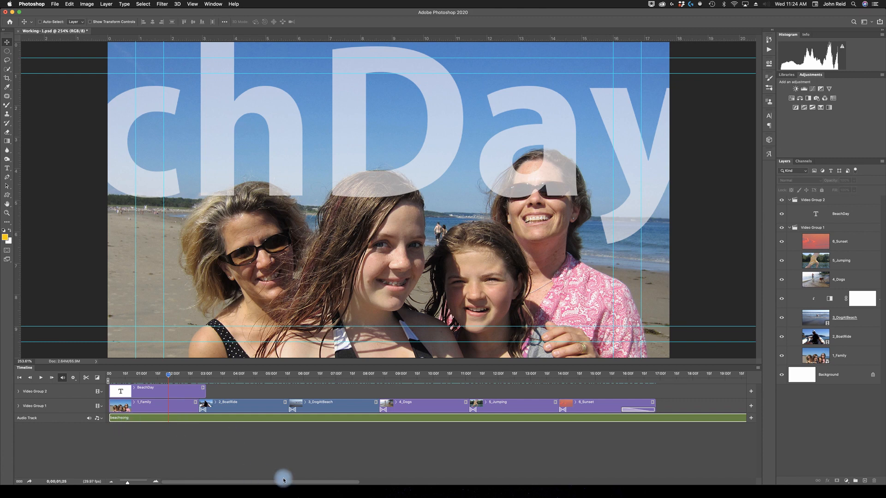
left_click_drag(328, 486, 344, 493)
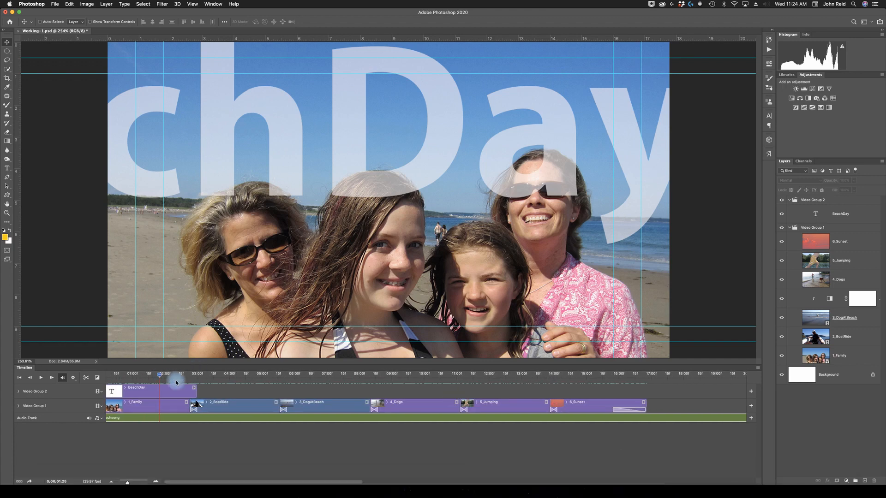
Split the beachsong audio at the end of the 6_Sunset clip and delete the excess part after it.
left_click(646, 378)
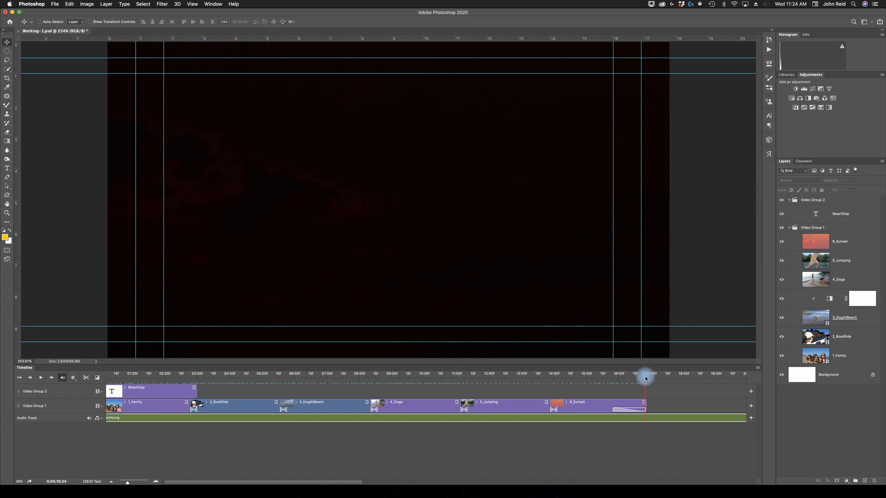
left_click_drag(647, 378, 647, 378)
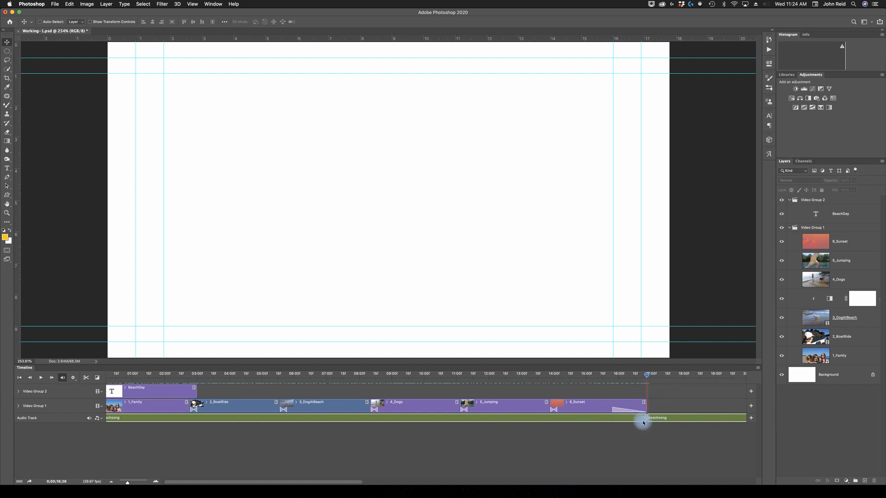
left_click(707, 421)
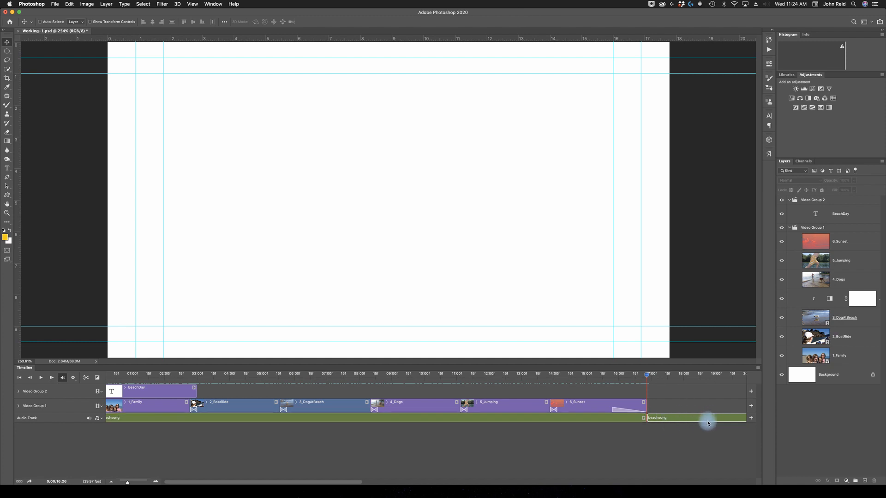
key("Delete")
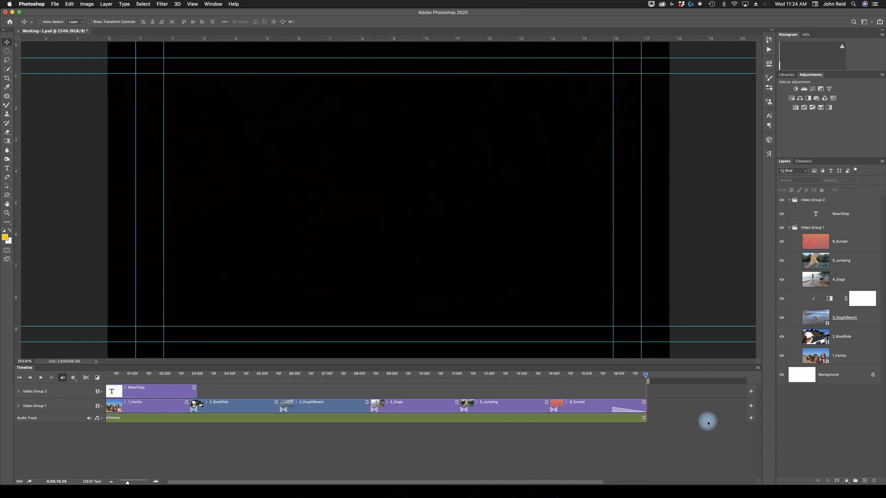
left_click_drag(645, 375, 637, 381)
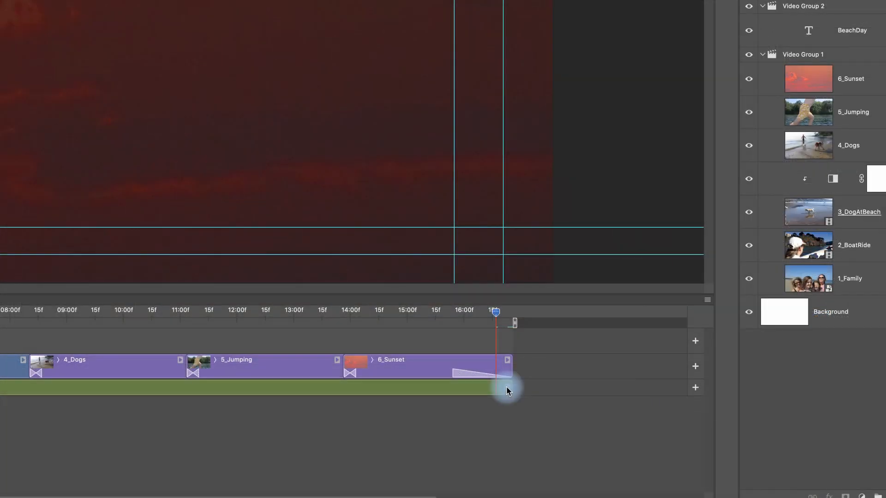
Set the beachsong audio clip's fade in to 3.00 s and its fade out to 5.00 s.
right_click(506, 391)
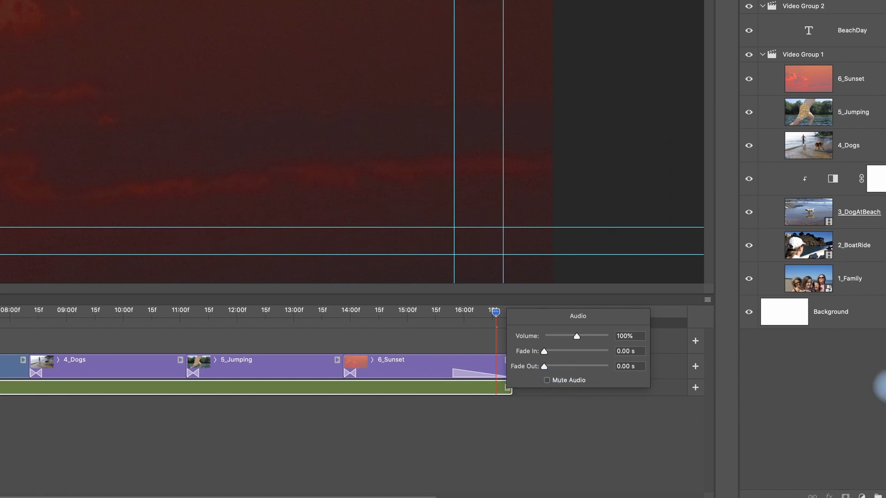
left_click(621, 352)
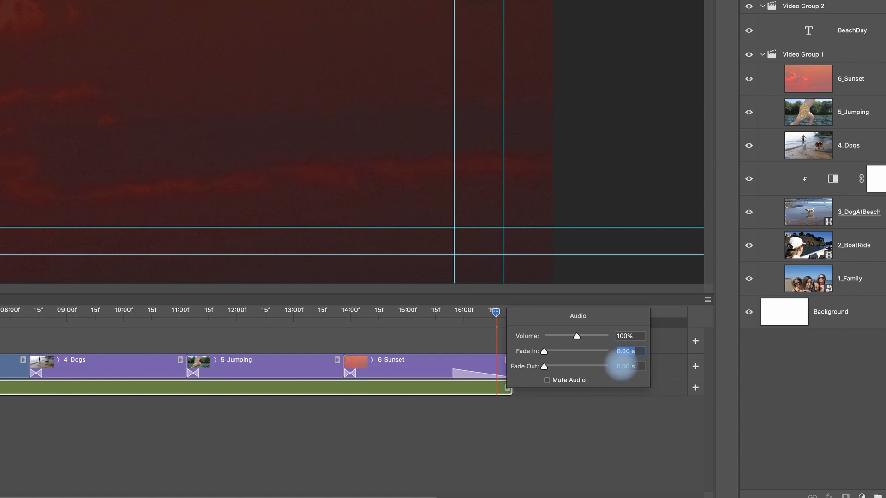
type("3.")
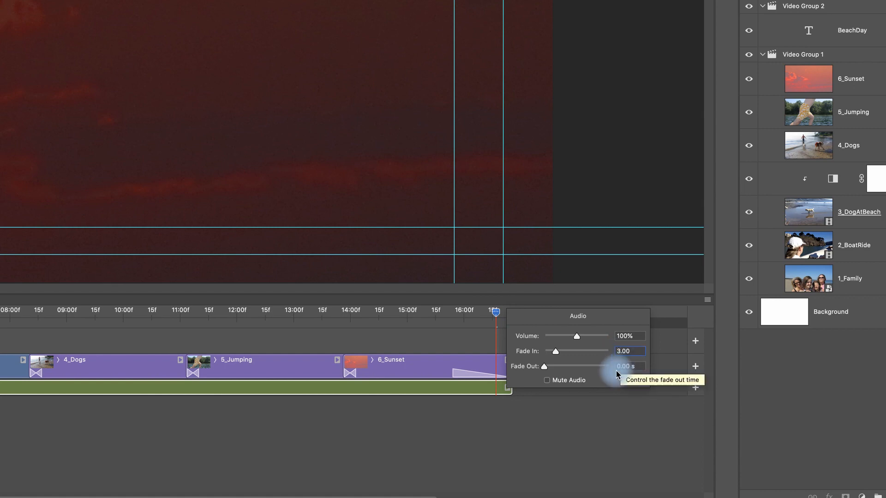
type("00")
left_click(617, 365)
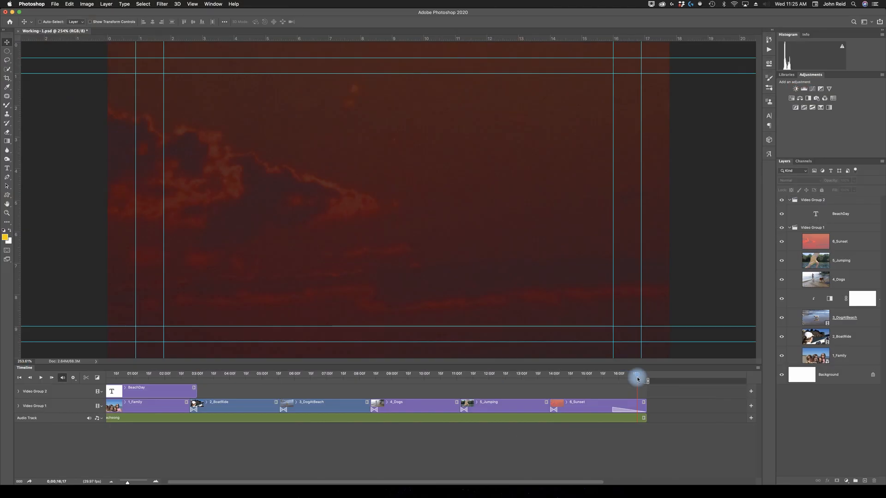
Play the video from its beginning to review the music's fade in and the sound of the clips.
left_click_drag(637, 379, 589, 379)
left_click_drag(286, 371, 17, 377)
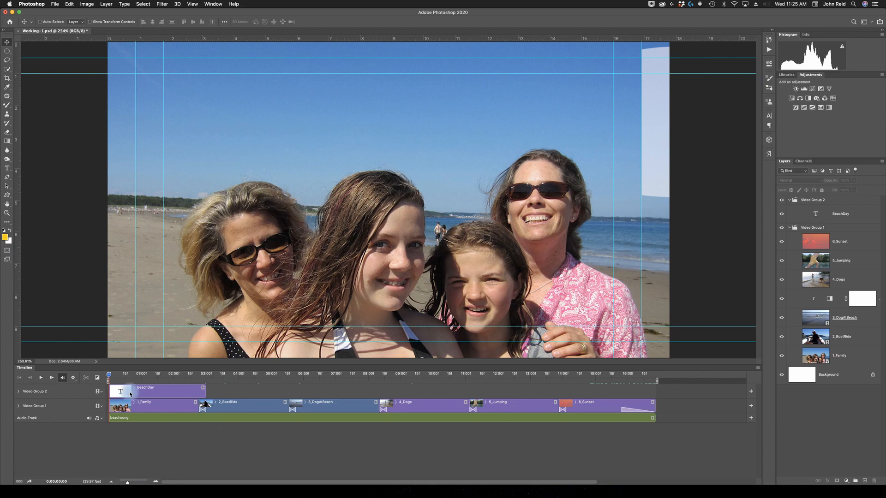
left_click(41, 378)
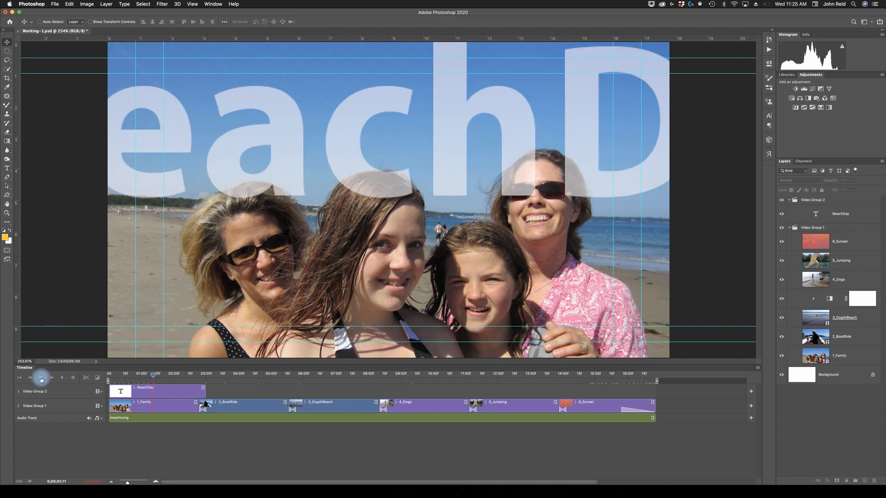
left_click(41, 378)
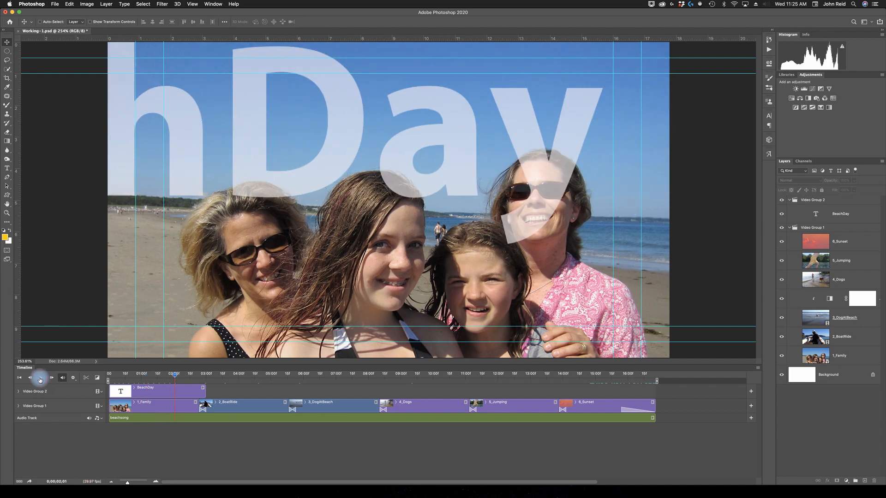
left_click(40, 379)
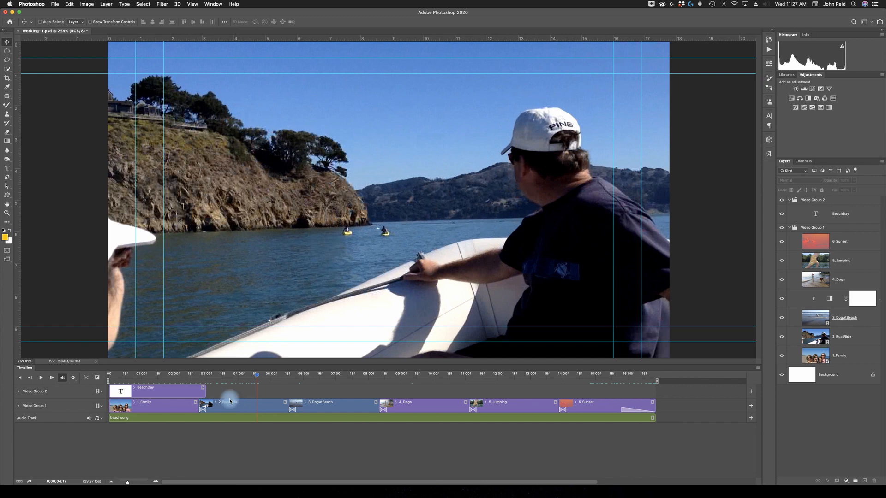
Mute the built-in audio of the 2_BoatRide clip.
right_click(285, 404)
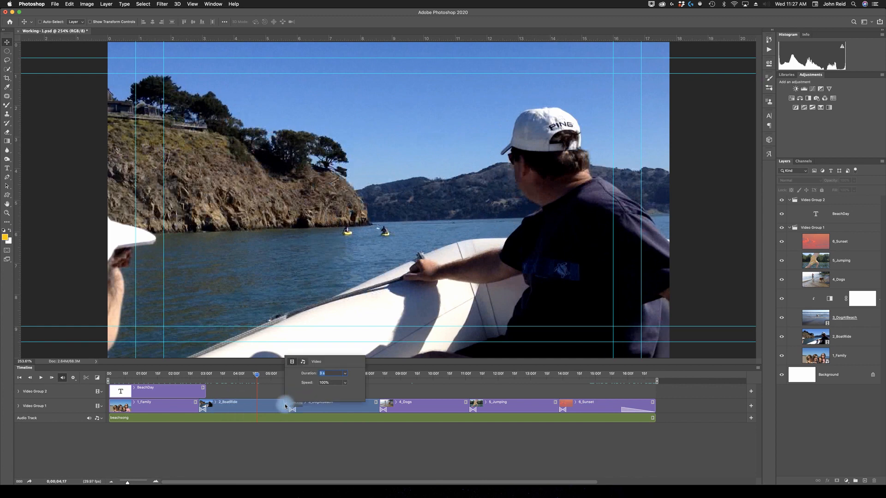
left_click(303, 362)
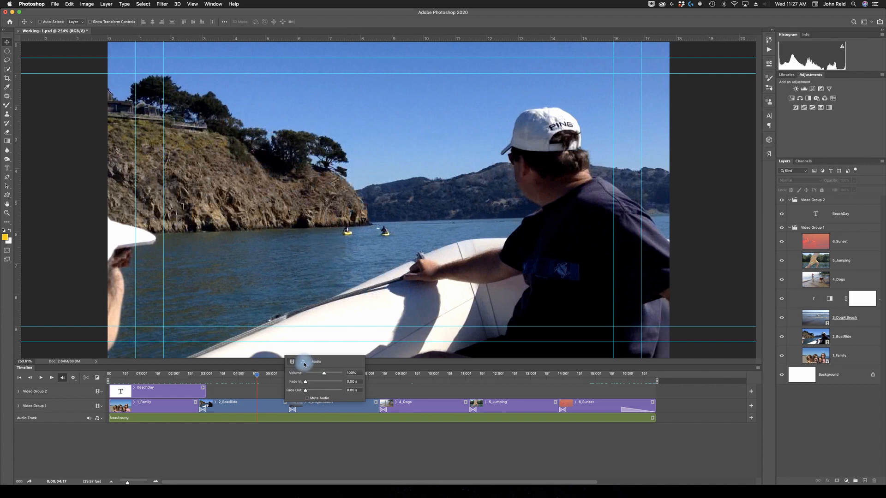
left_click(307, 399)
left_click(332, 410)
Mute the built-in audio of the 3_DogAtBeach clip.
left_click(378, 403)
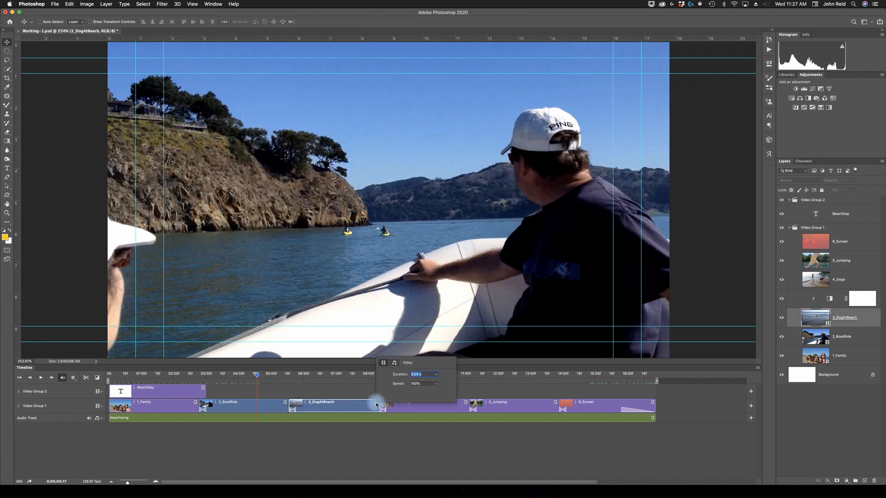
left_click(395, 363)
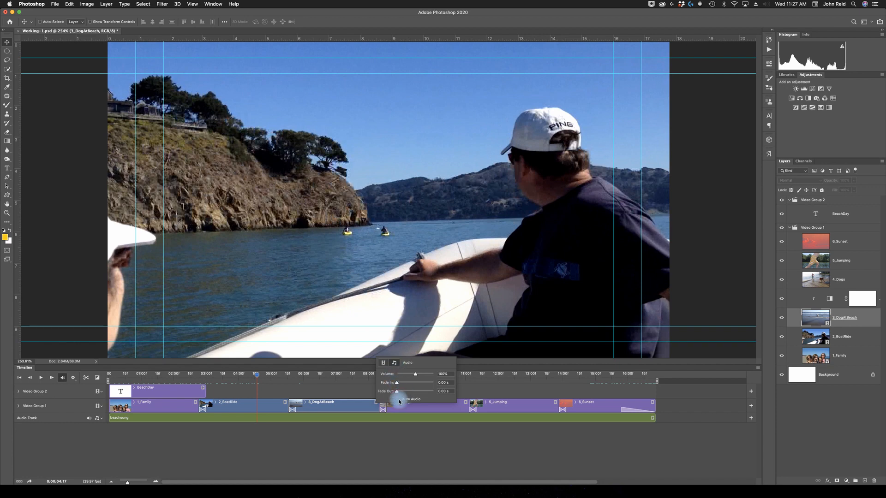
left_click(339, 394)
left_click(299, 392)
Play back the stretch from the 1_Family clip through the muted video clips to check the soundtrack.
left_click_drag(257, 377, 164, 378)
key("space")
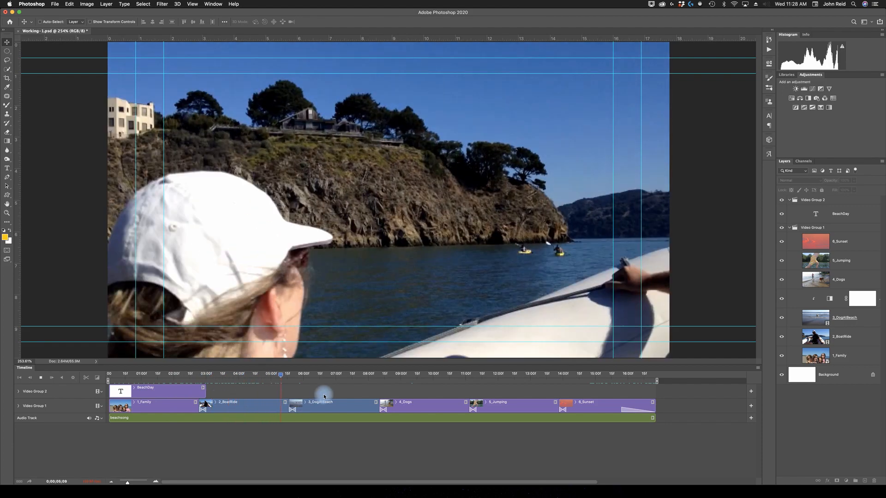
key("space")
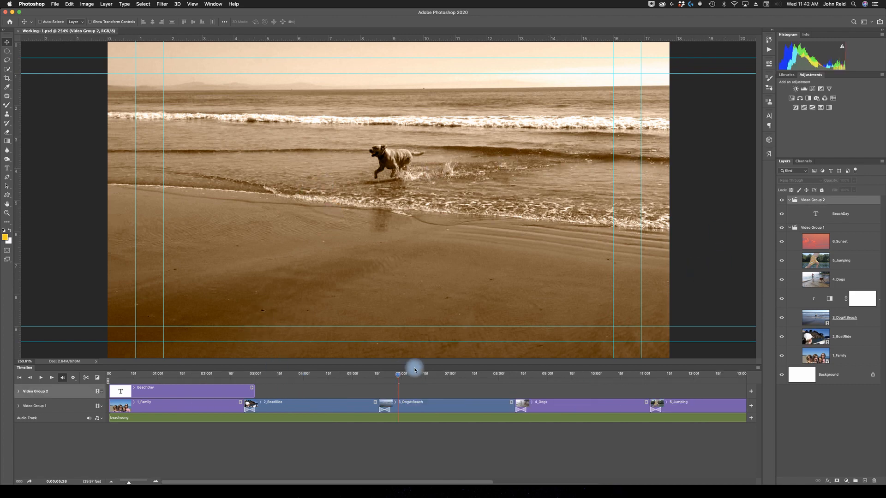
left_click(395, 373)
left_click_drag(321, 379, 218, 374)
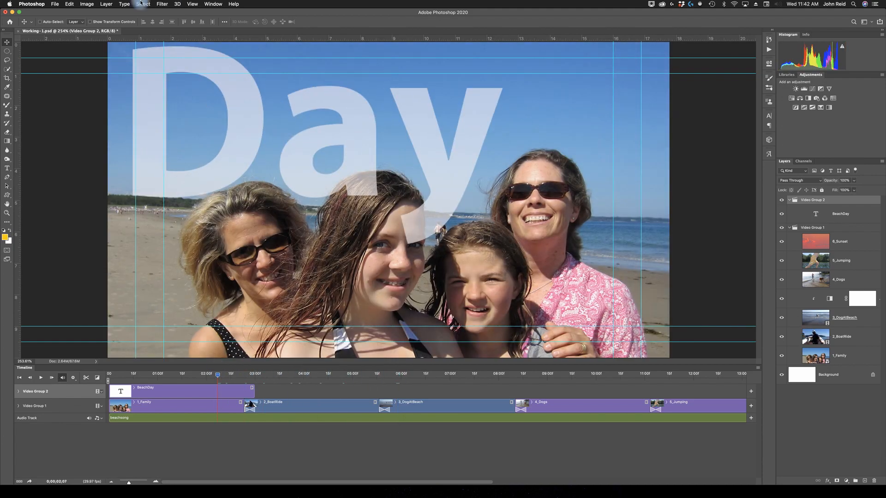
Render the video to the Lesson11 folder as BeachDayVideo-1.mp4 in H.264 format with the YouTube HD 720p 29.97 preset.
left_click(53, 4)
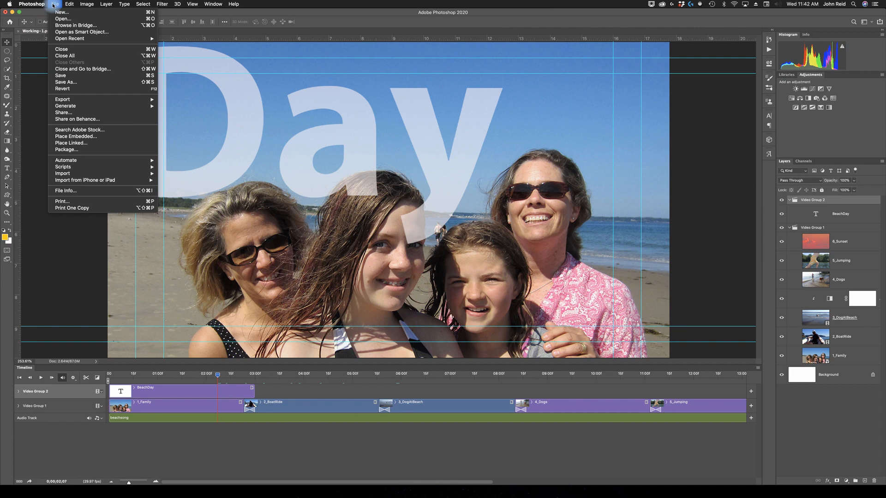
mouse_move(80, 100)
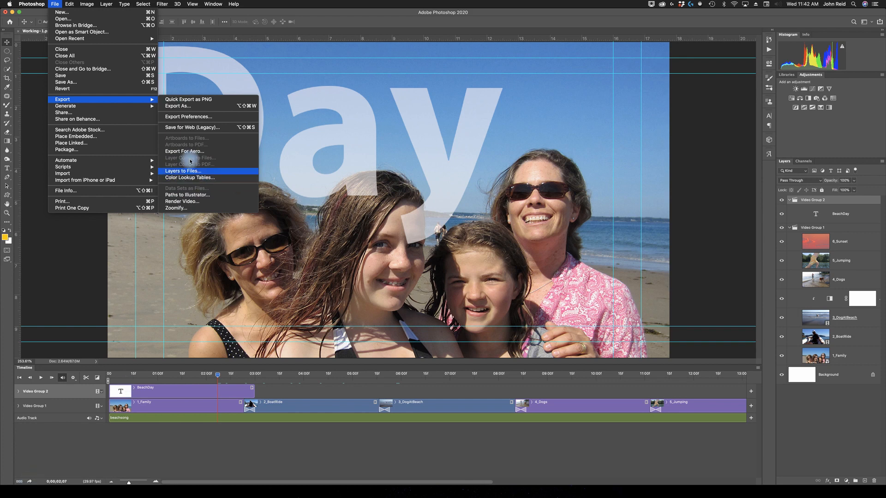
left_click(185, 202)
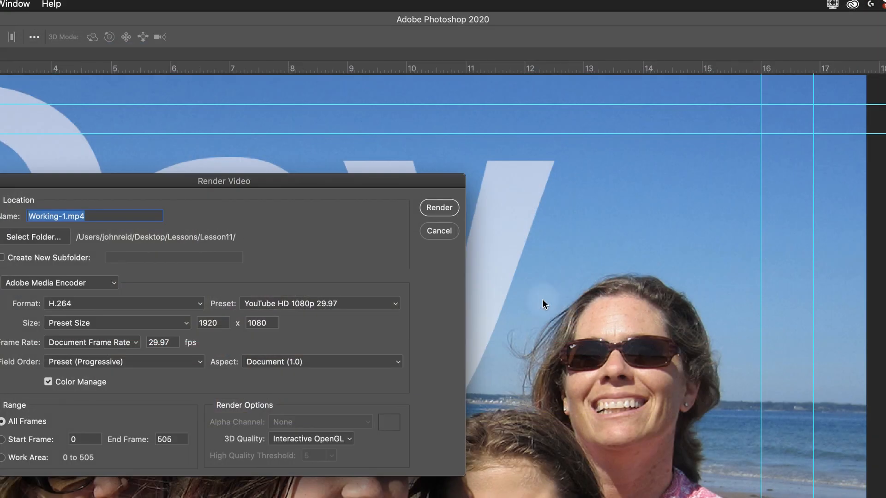
left_click_drag(292, 179, 420, 174)
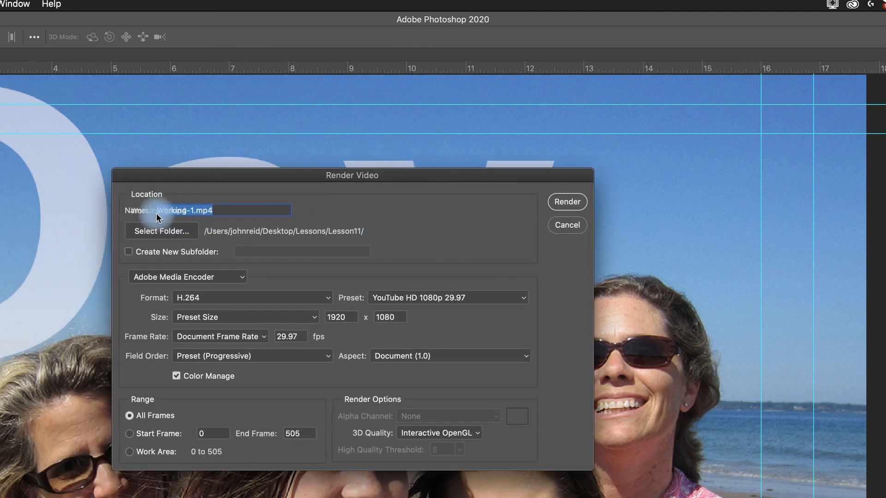
double_click(170, 212)
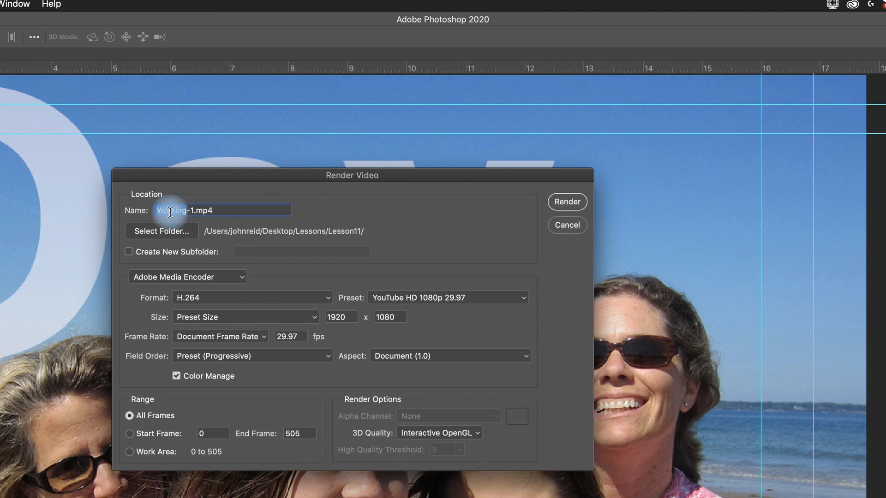
type("BeachDayVideo")
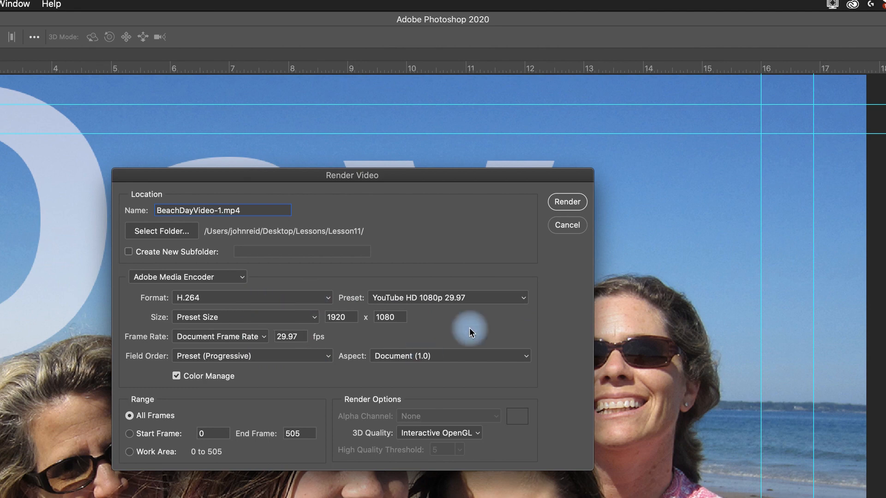
left_click(518, 298)
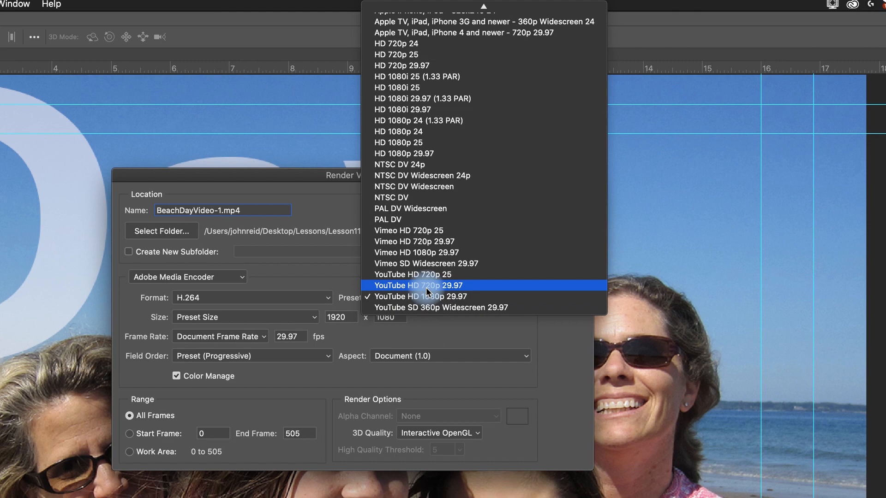
left_click(439, 287)
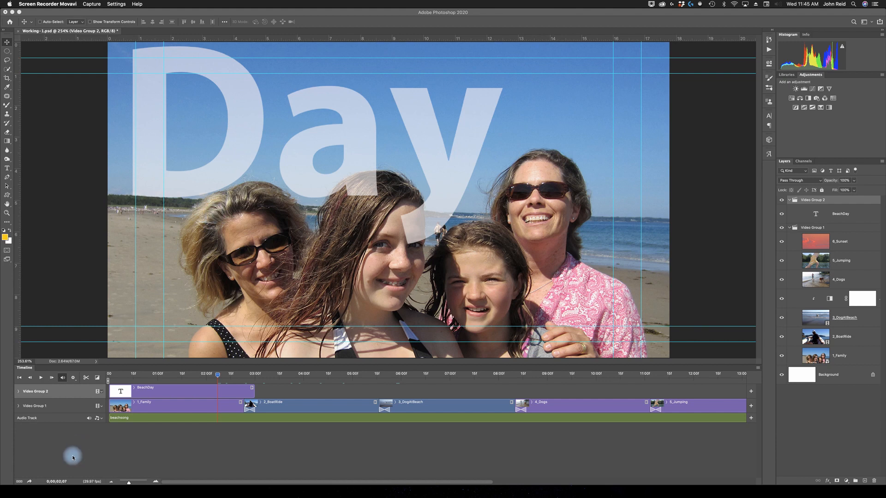
Switch to Finder and preview the rendered BeachDayVideo-1.mp4 in the Desktop's Lessons/Lesson11 folder.
left_click(45, 483)
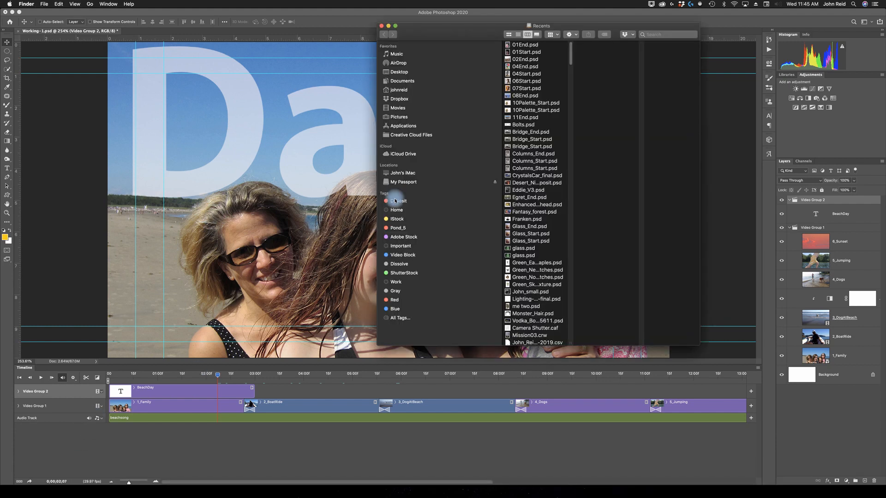
left_click(397, 73)
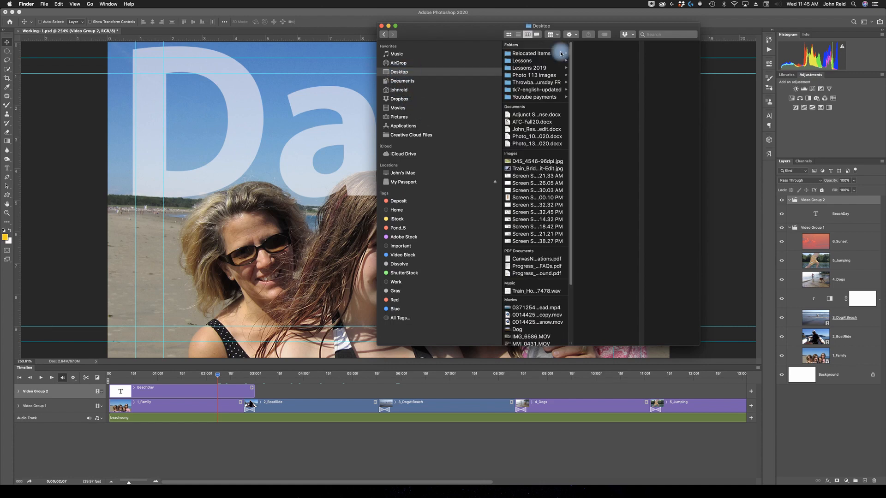
left_click(522, 62)
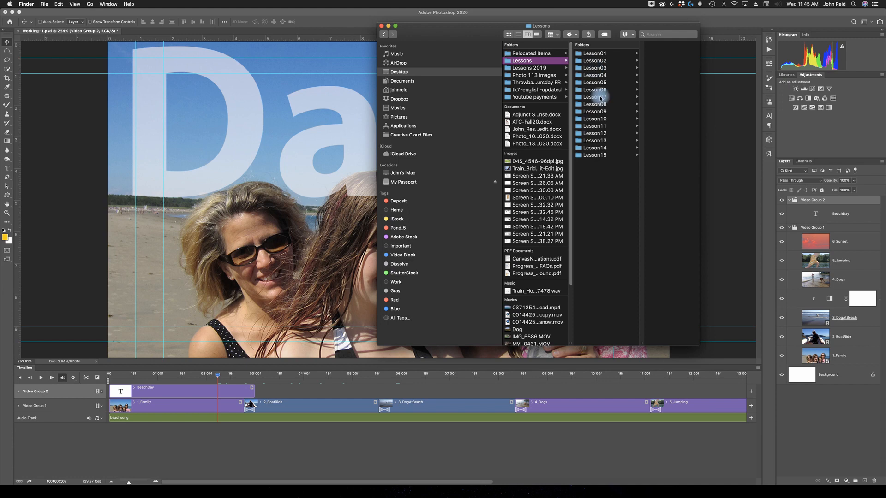
left_click(595, 126)
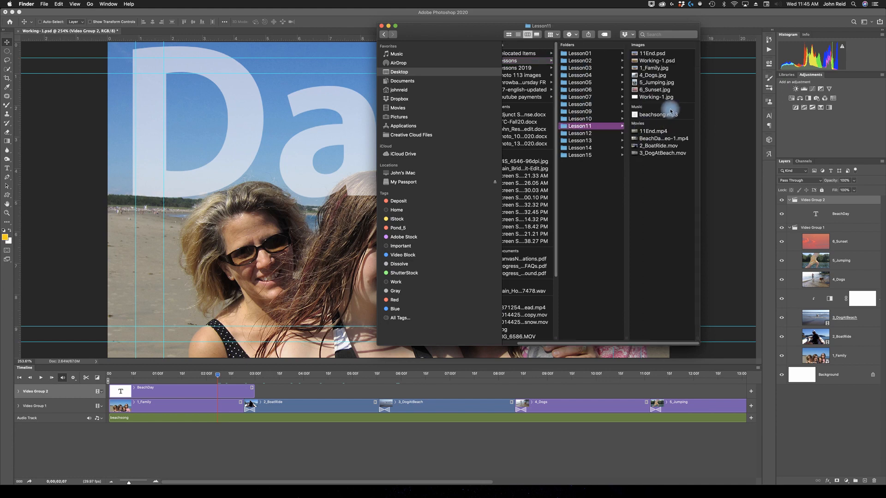
left_click(659, 140)
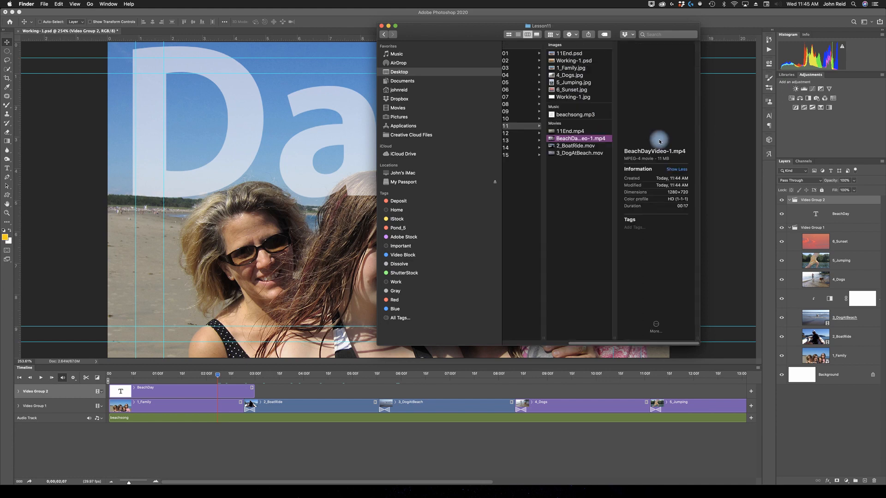
key("space")
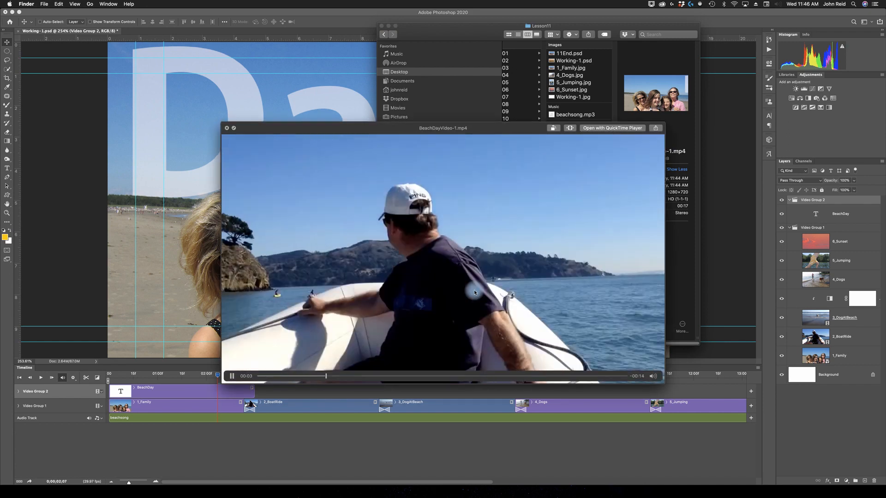
key("space")
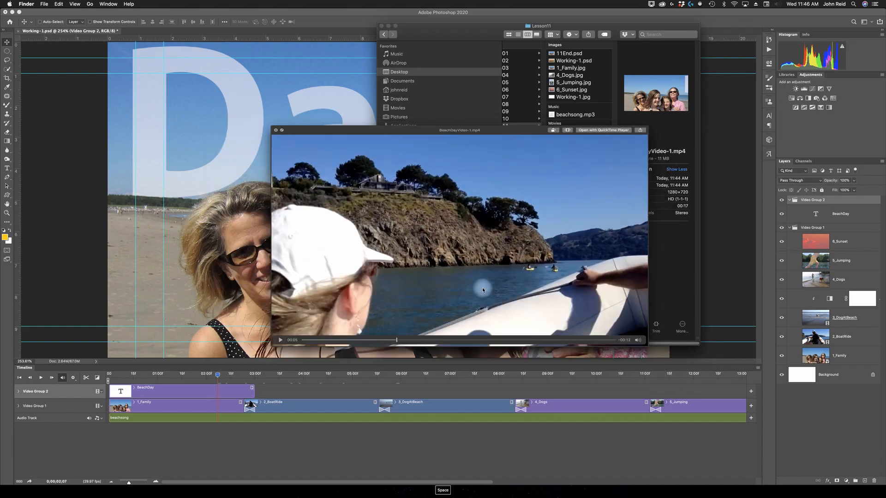